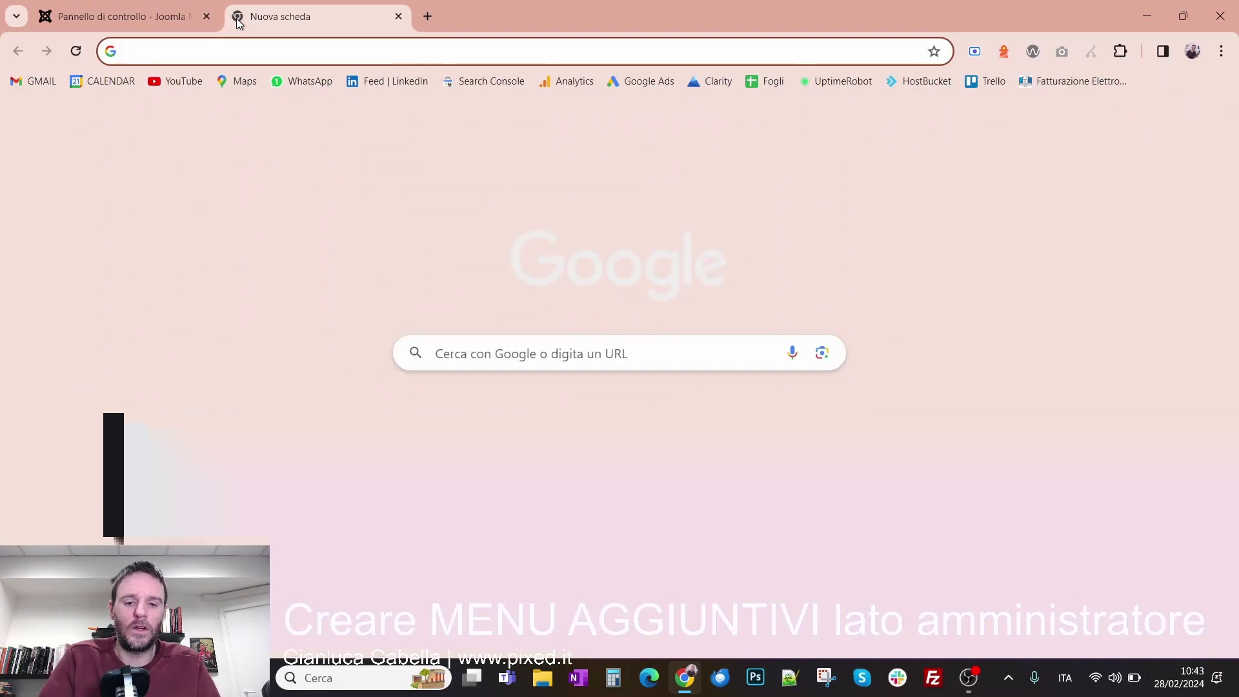
Step: Search the web for "phoca top menu" and open the Phoca Top Menu Module's download page on phoca.cz
text(me)
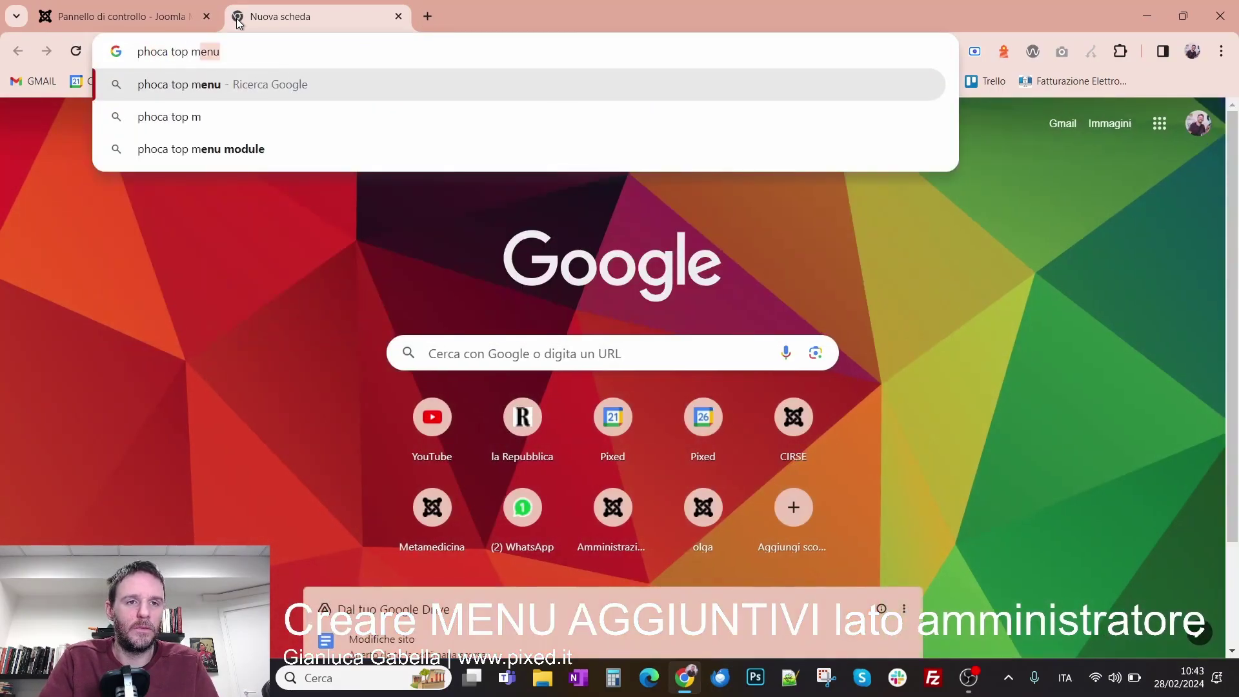
key(Return)
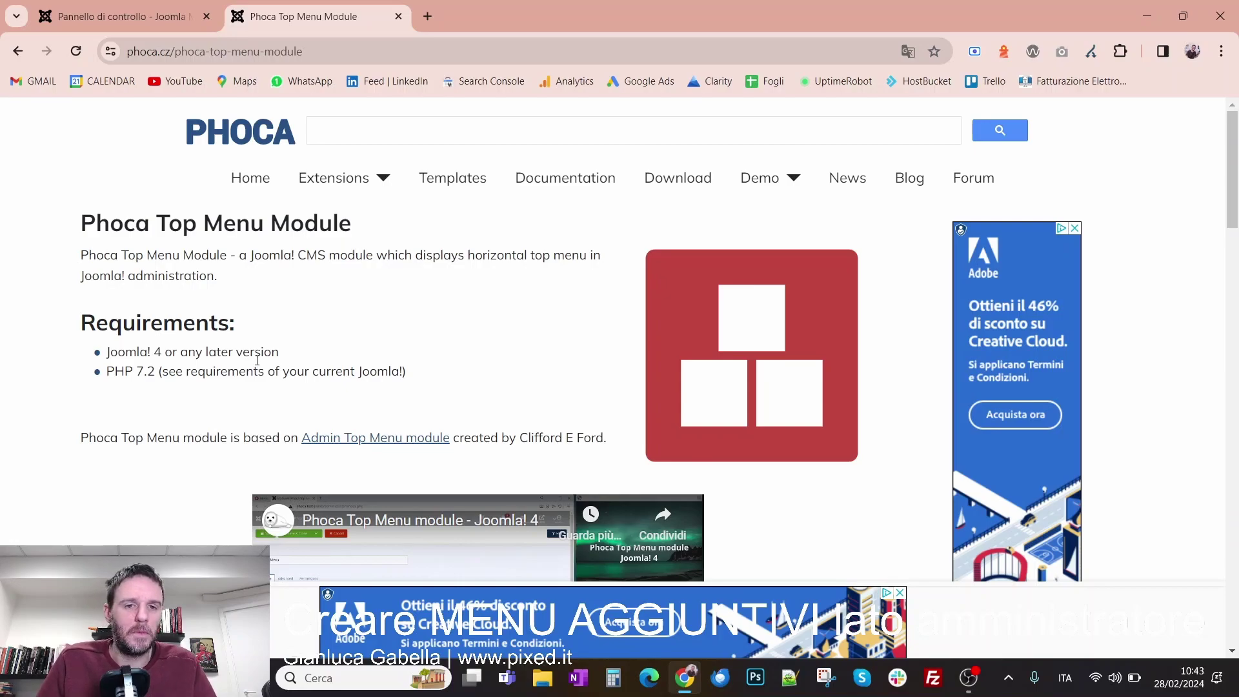
scroll(256, 360, down, 5)
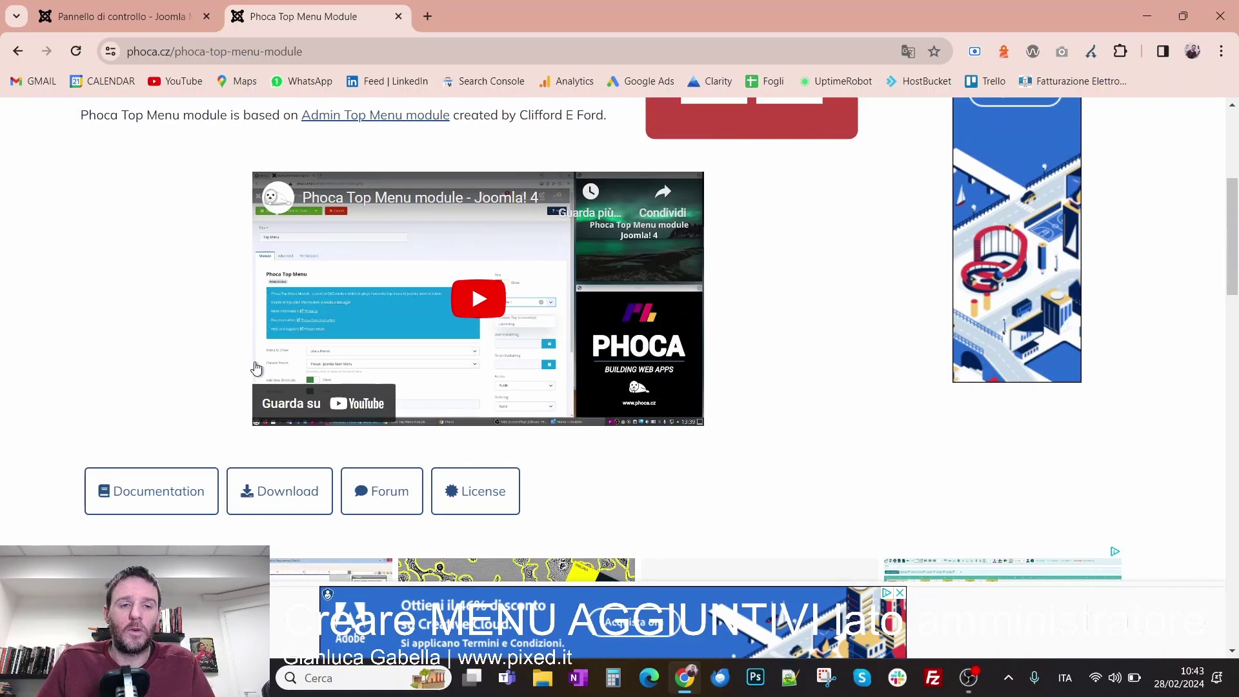
scroll(168, 311, down, 2)
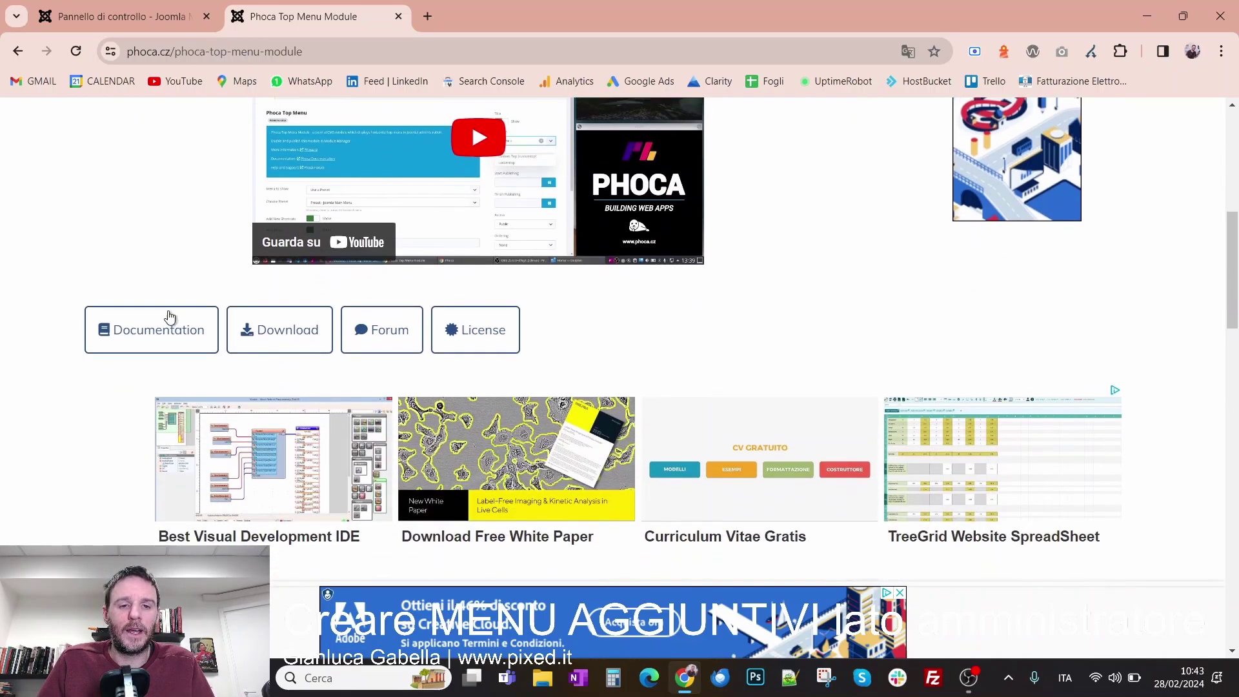
click(291, 342)
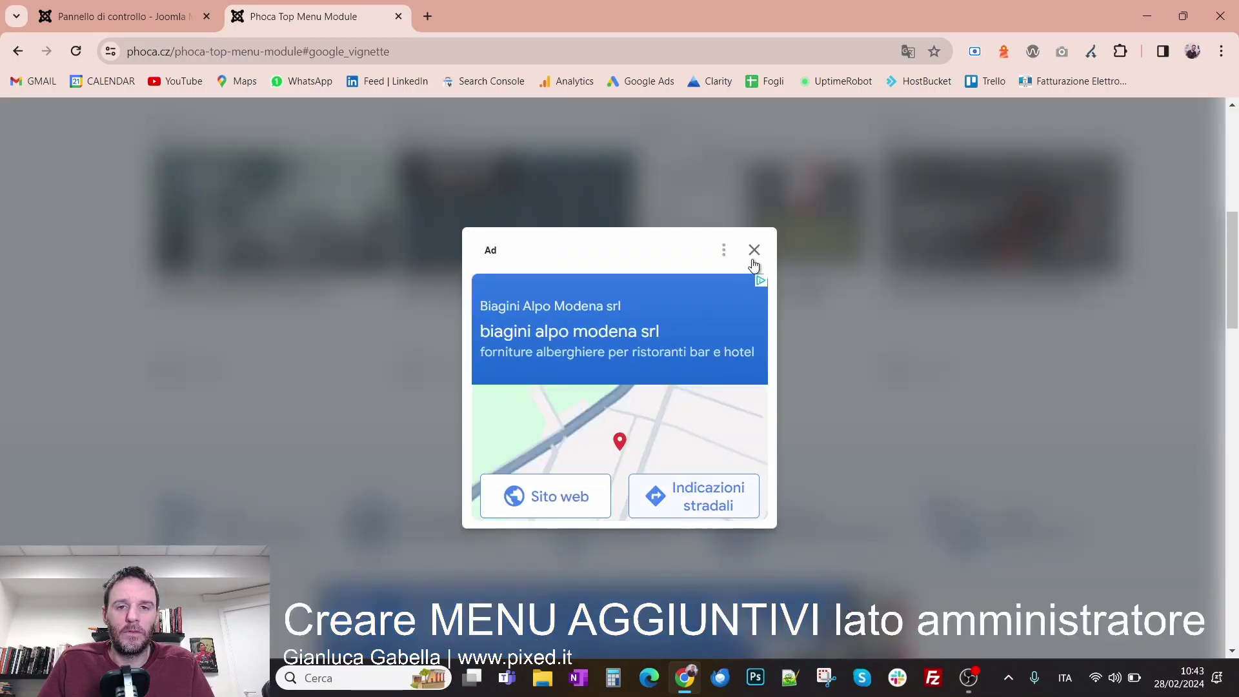
click(754, 252)
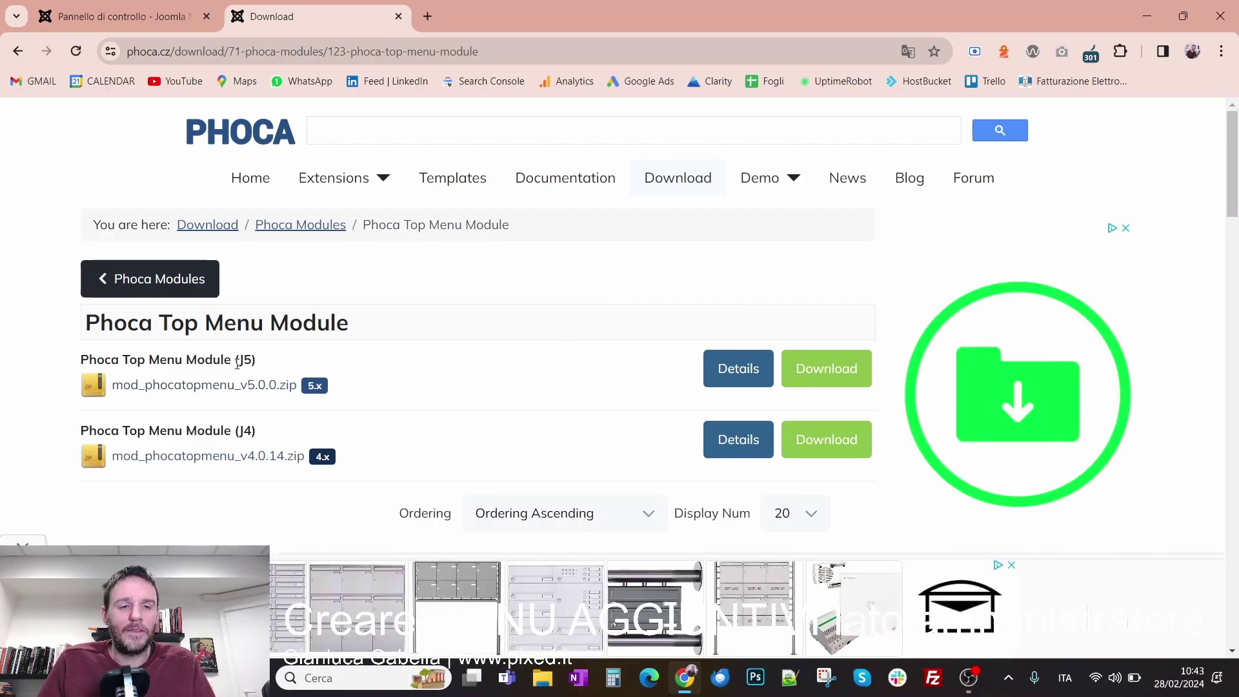
Step: Check the site's Joomla version against the module releases and download the J5 package mod_phocatopmenu_v5.0.0.zip
drag(240, 361, 269, 357)
click(268, 381)
drag(254, 431, 242, 433)
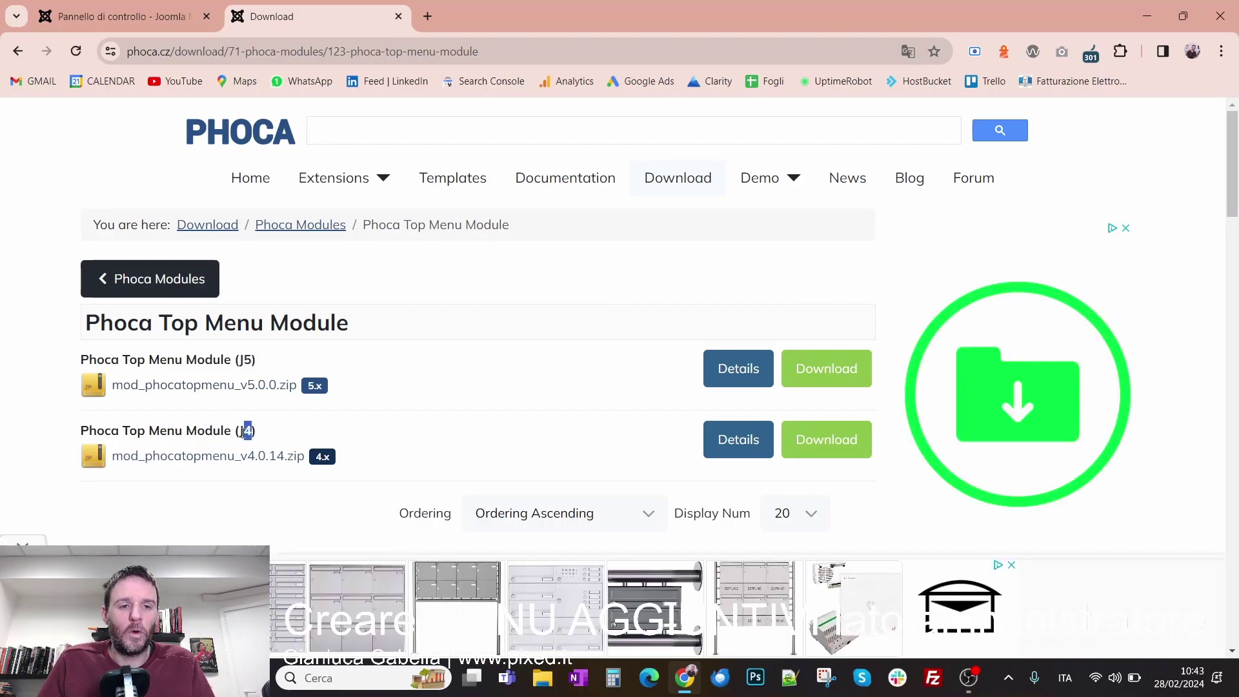
click(129, 16)
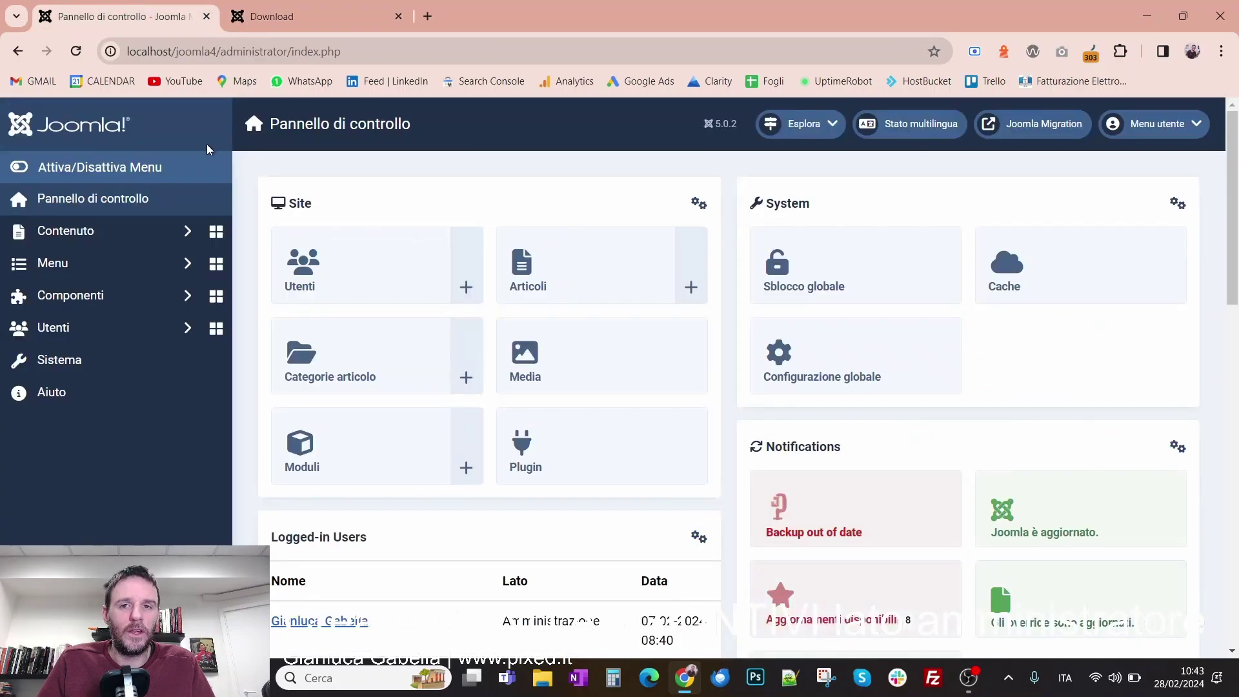
click(233, 17)
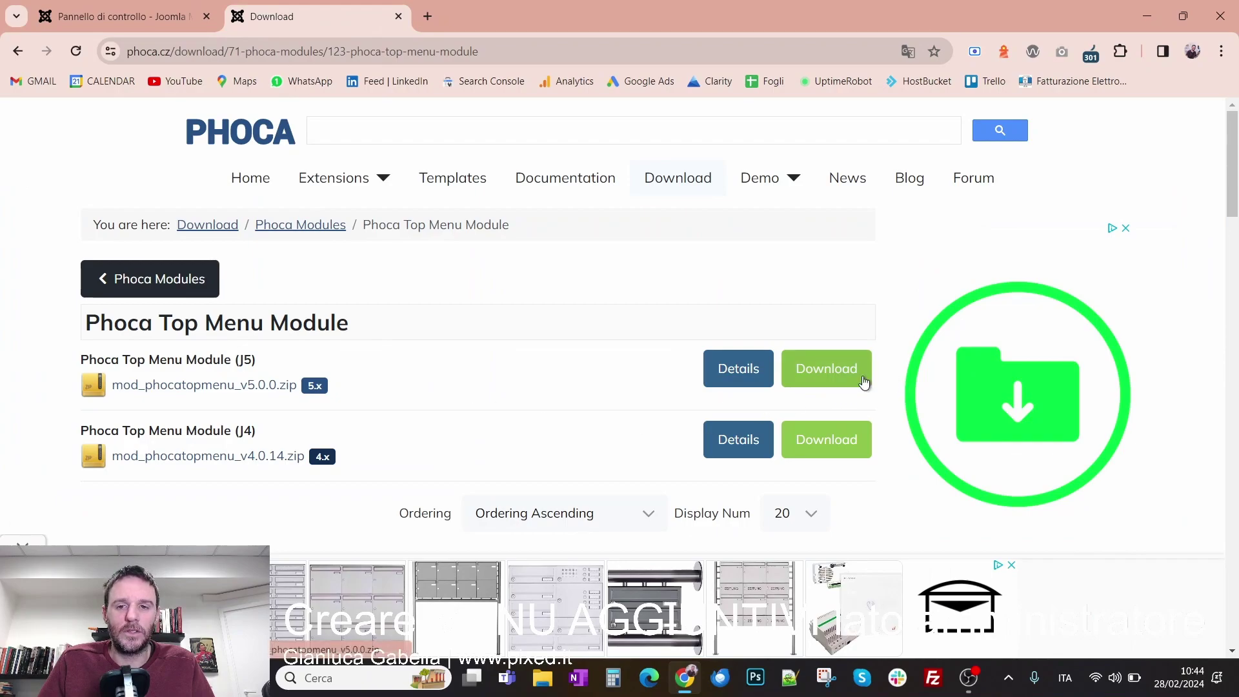
click(811, 382)
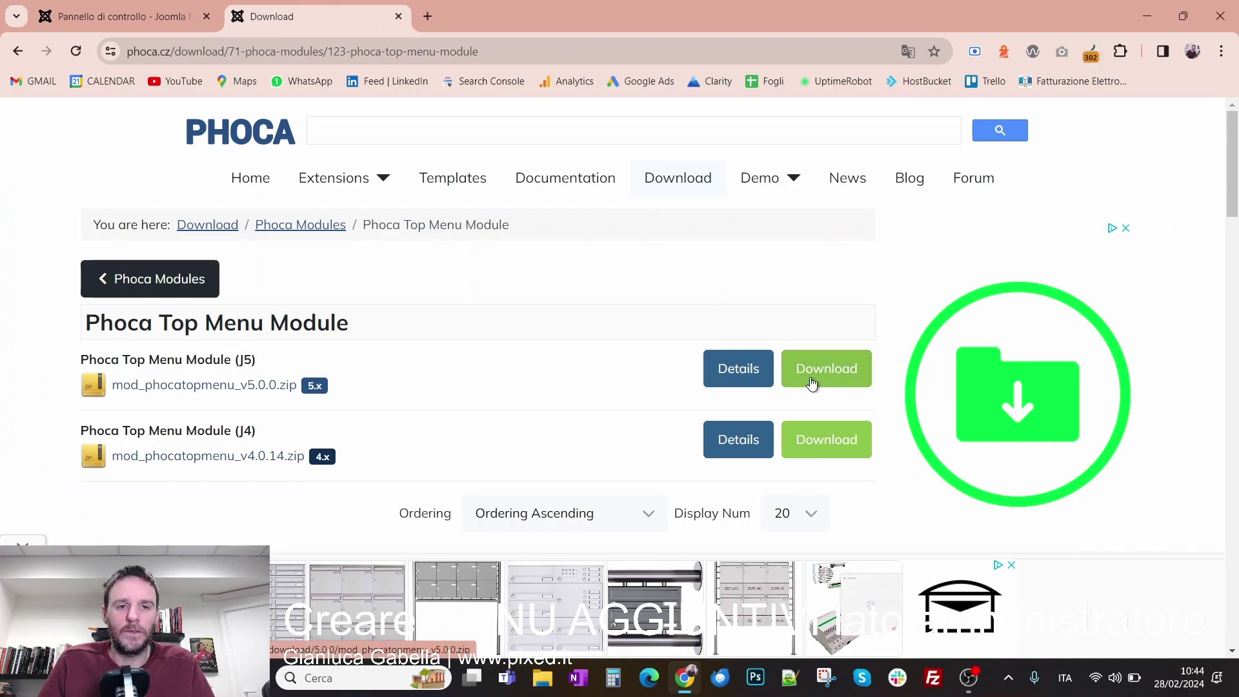
click(1134, 52)
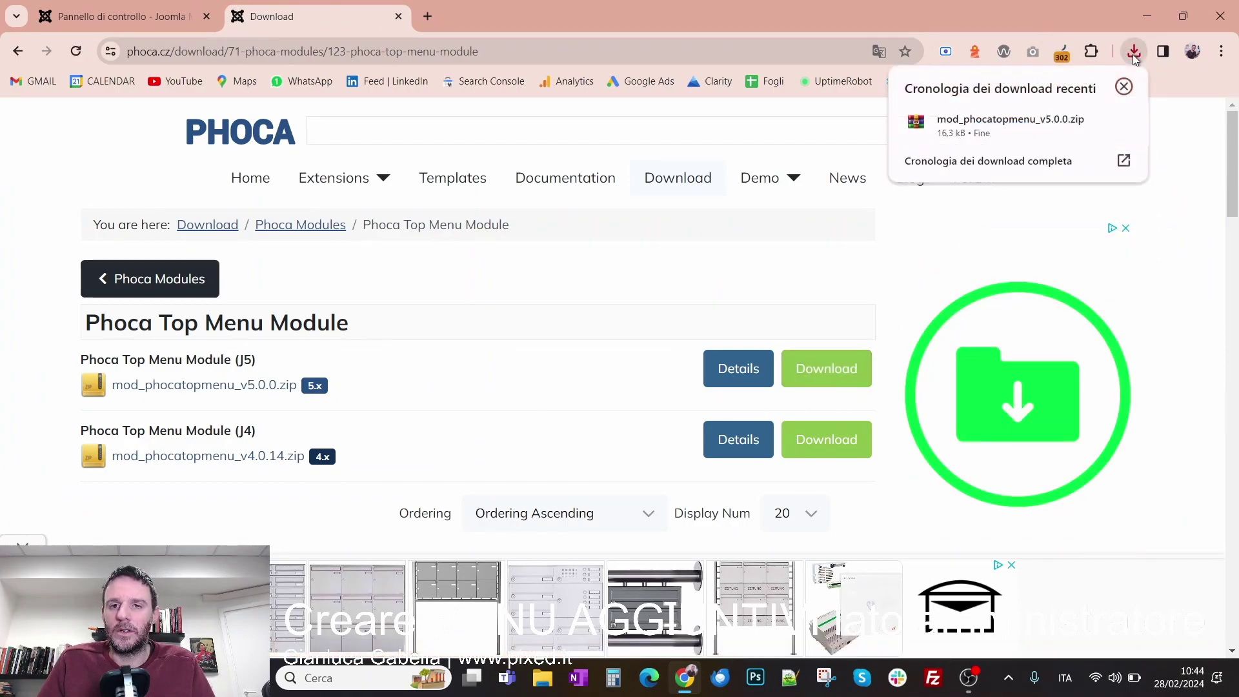
Step: Install the downloaded mod_phocatopmenu_v5.0.0.zip package as an extension in the Joomla administration
click(95, 11)
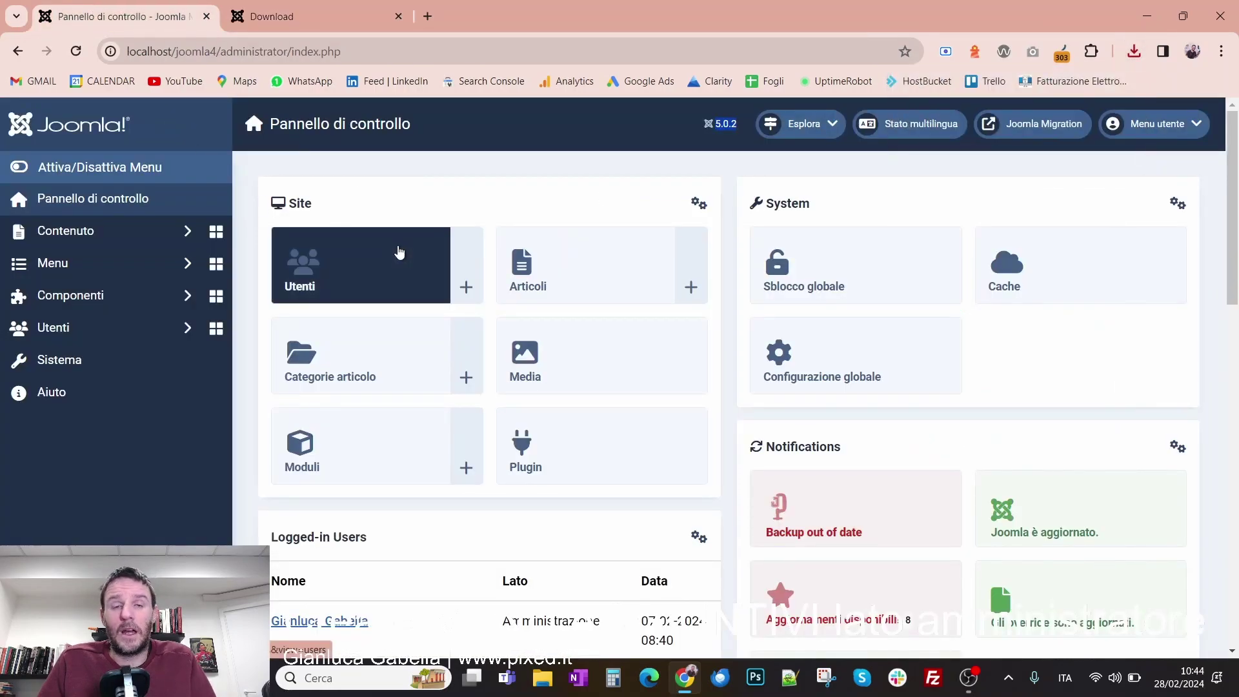
click(124, 374)
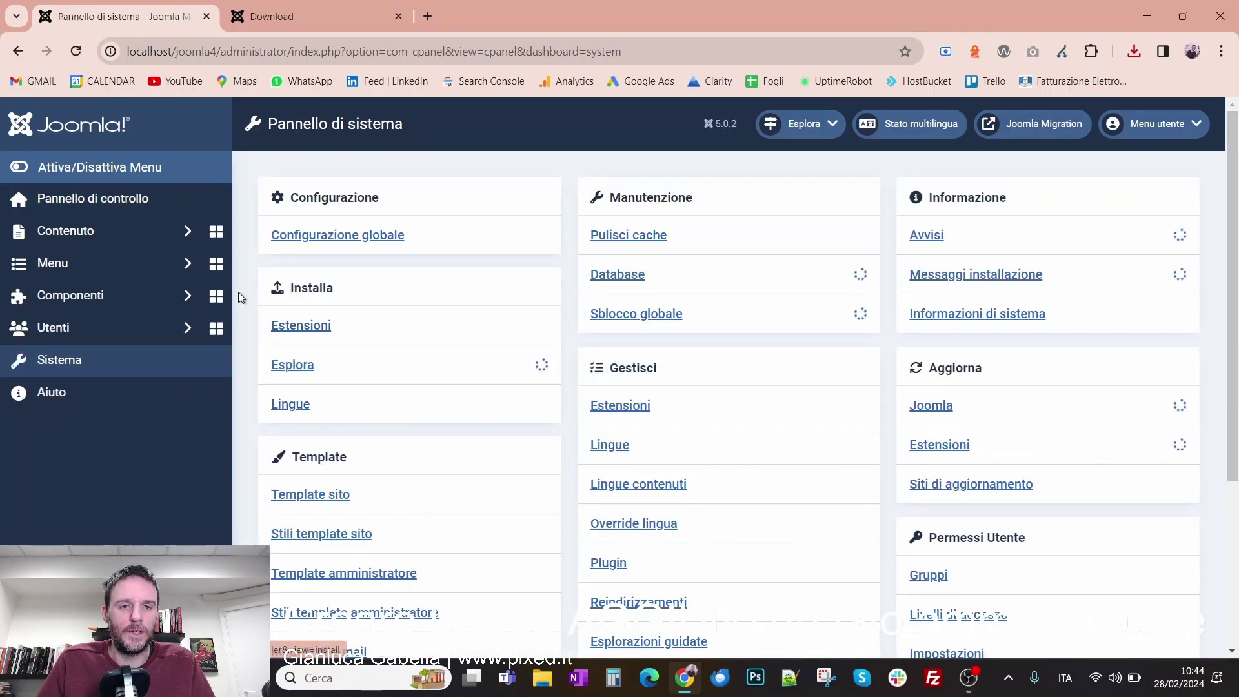
click(285, 334)
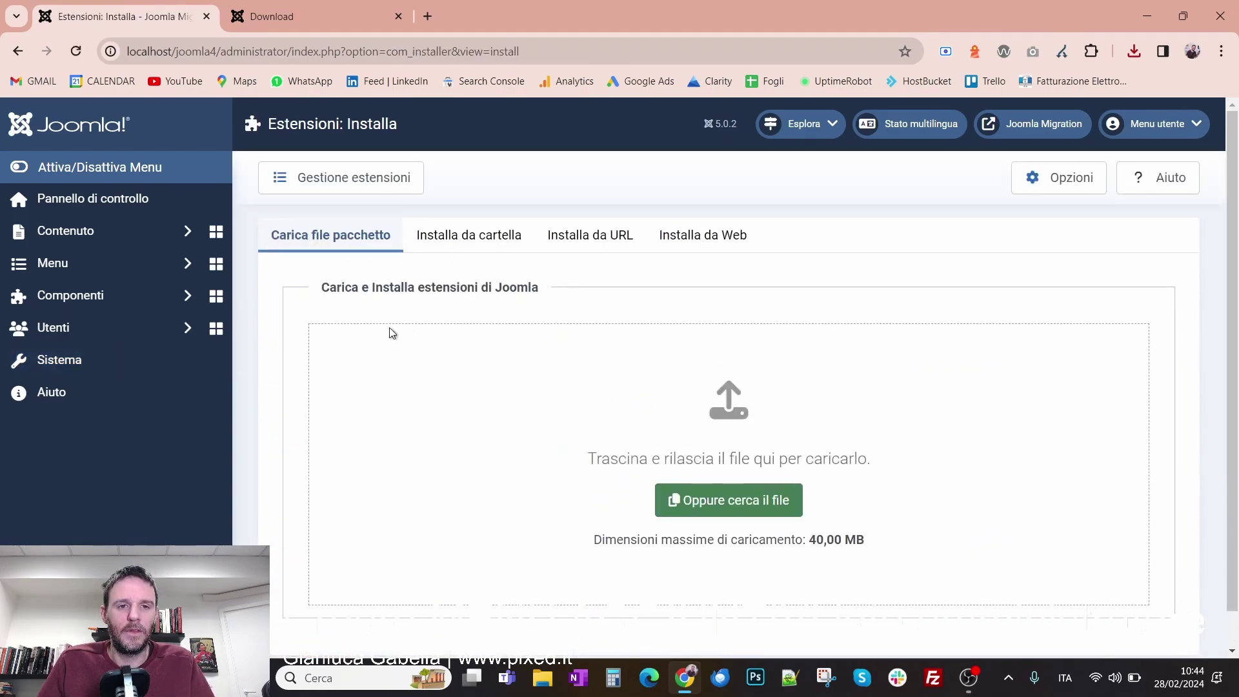
click(1134, 51)
drag(986, 131, 642, 448)
click(786, 247)
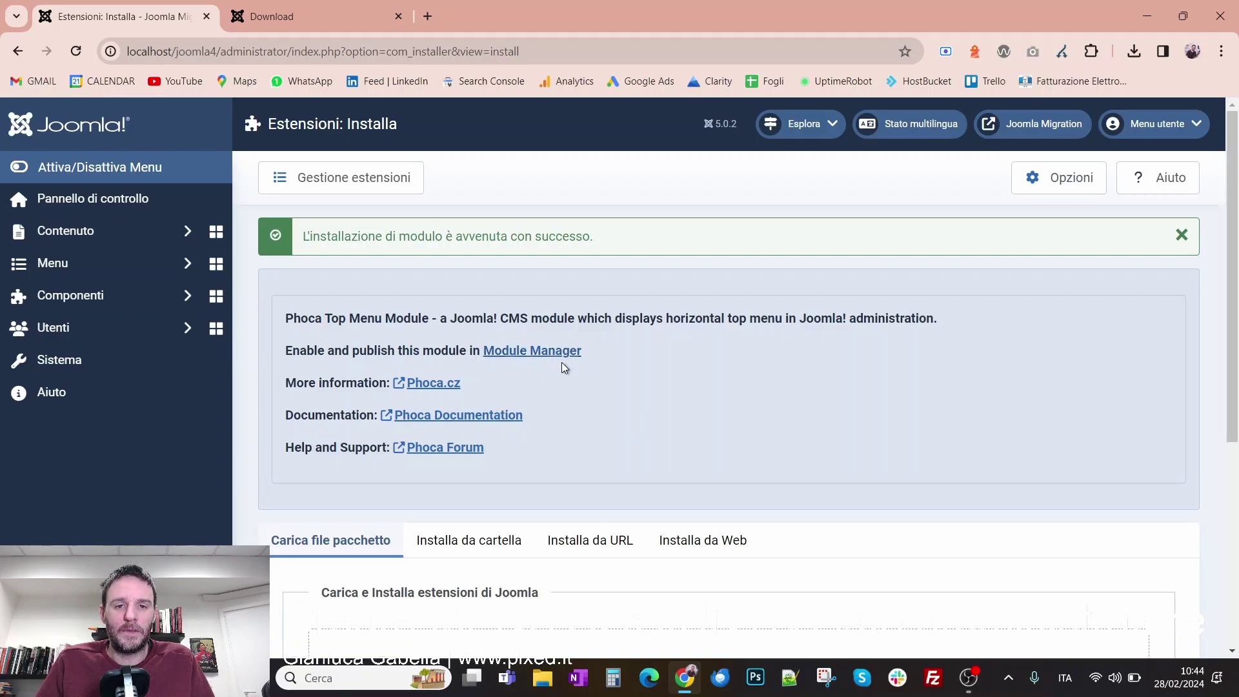
Step: Open the Phoca Top Menu module for editing from the list of administrator modules
click(139, 231)
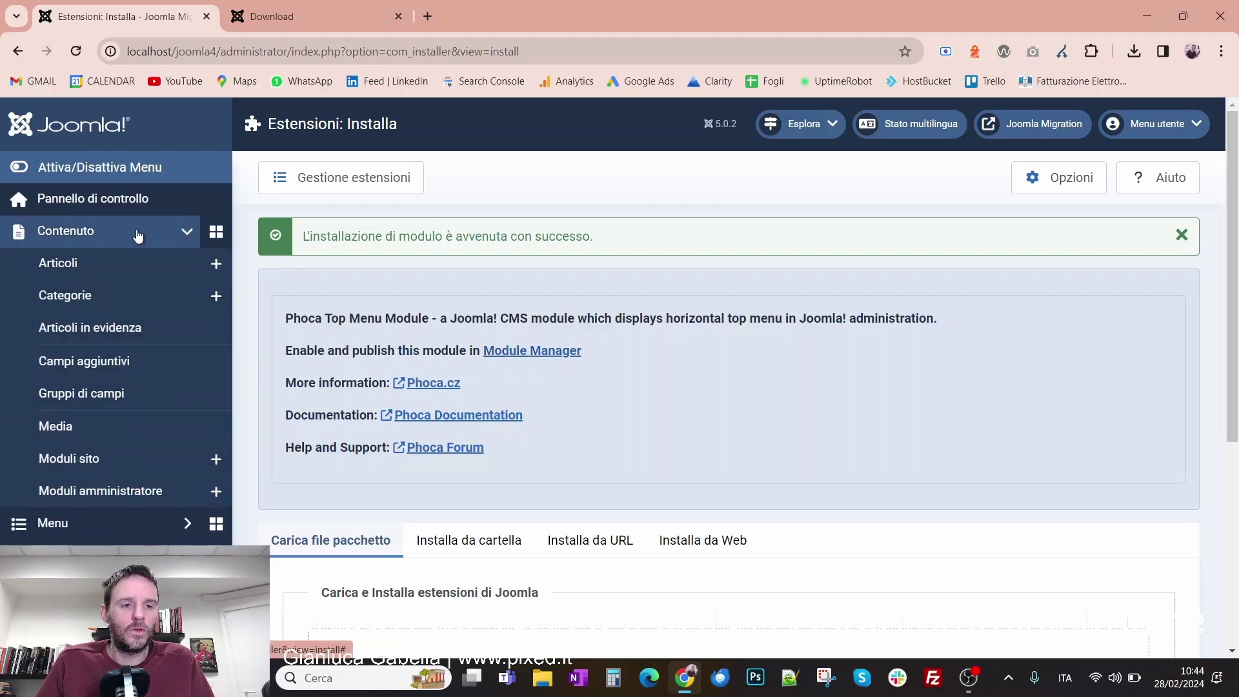
click(117, 500)
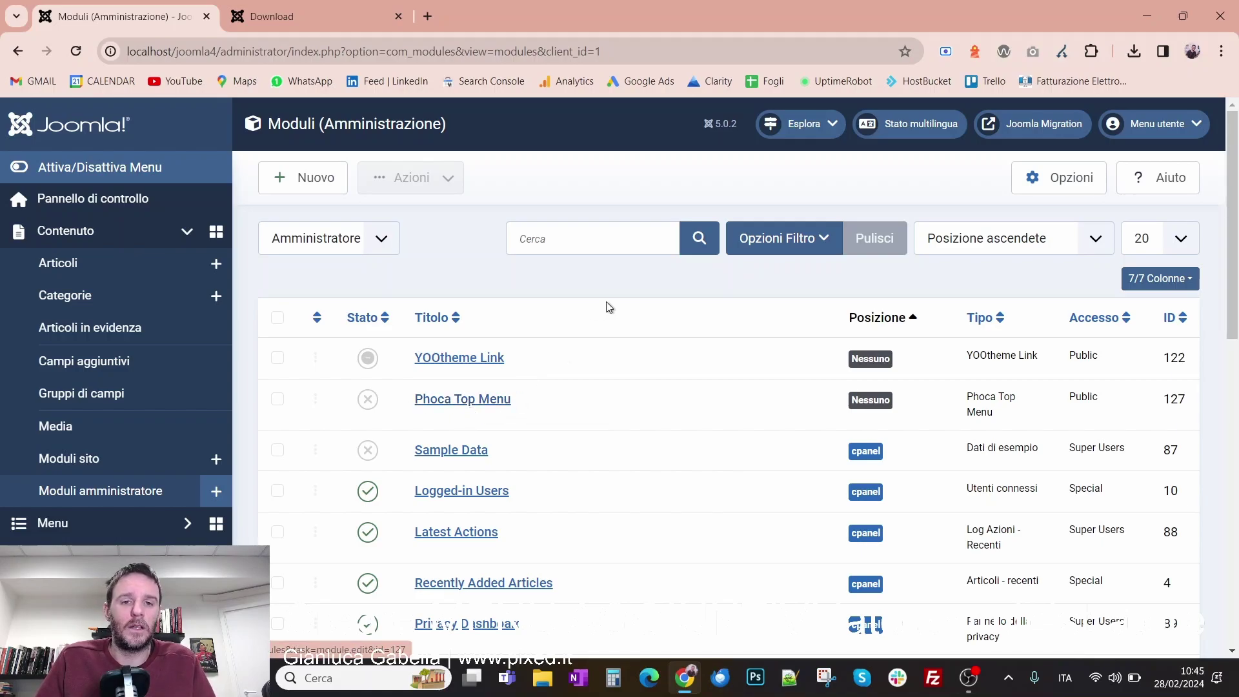
click(474, 406)
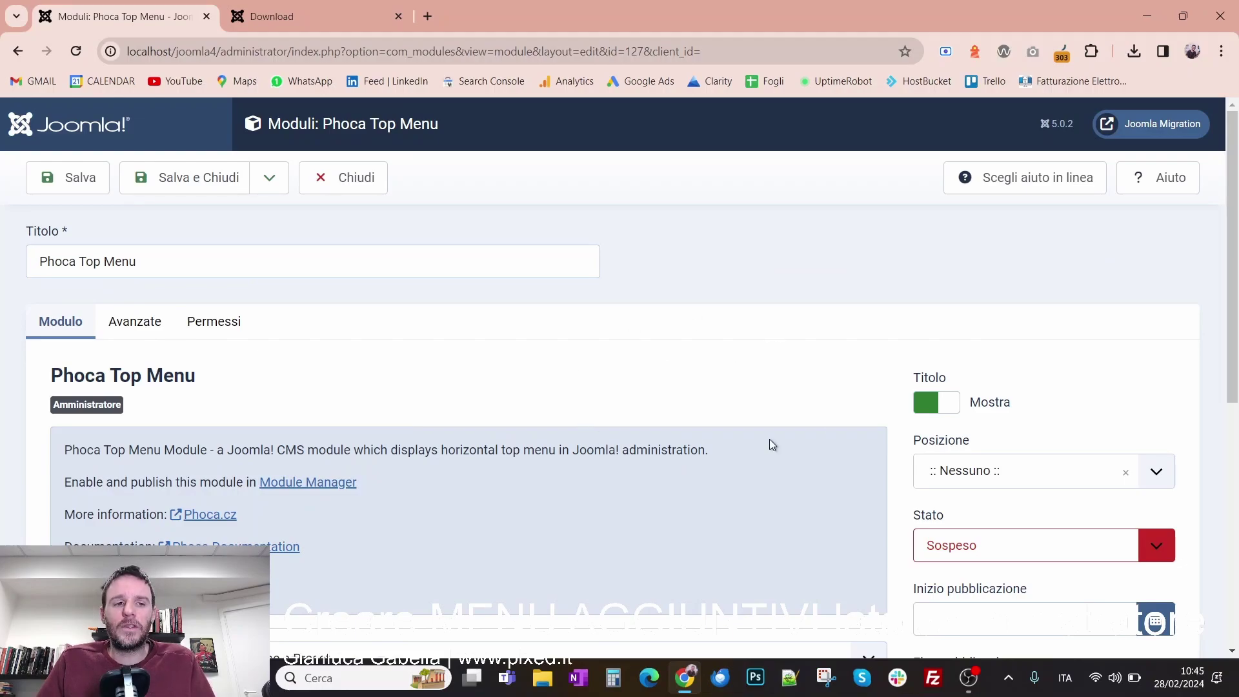
Step: Set the Phoca Top Menu module's position to the Atum template's Top personalizzato [customtop]
scroll(846, 340, down, 2)
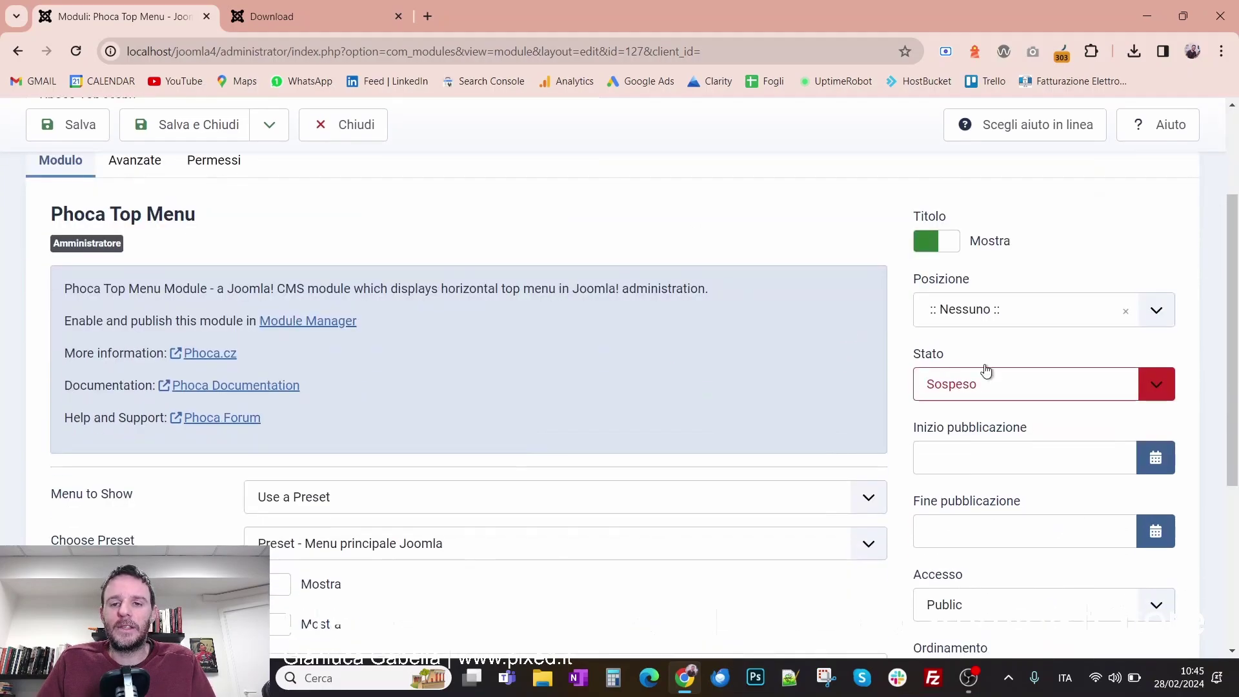
click(986, 316)
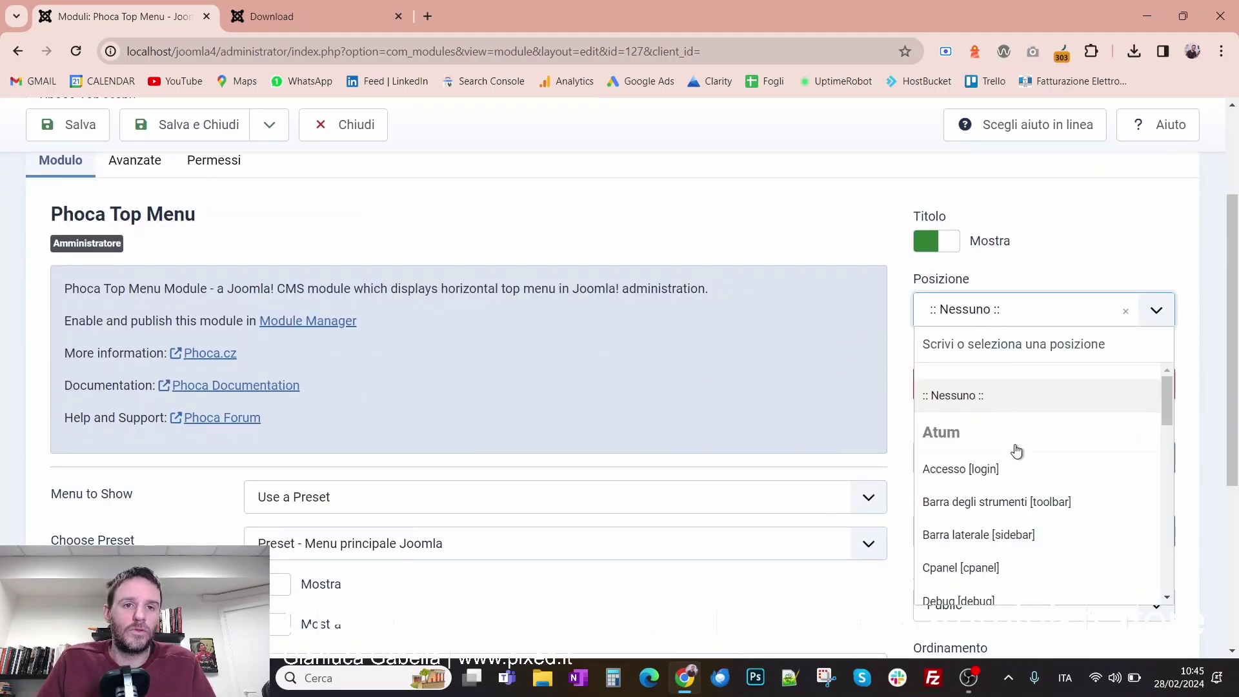
scroll(1018, 452, down, 2)
scroll(1005, 451, up, 2)
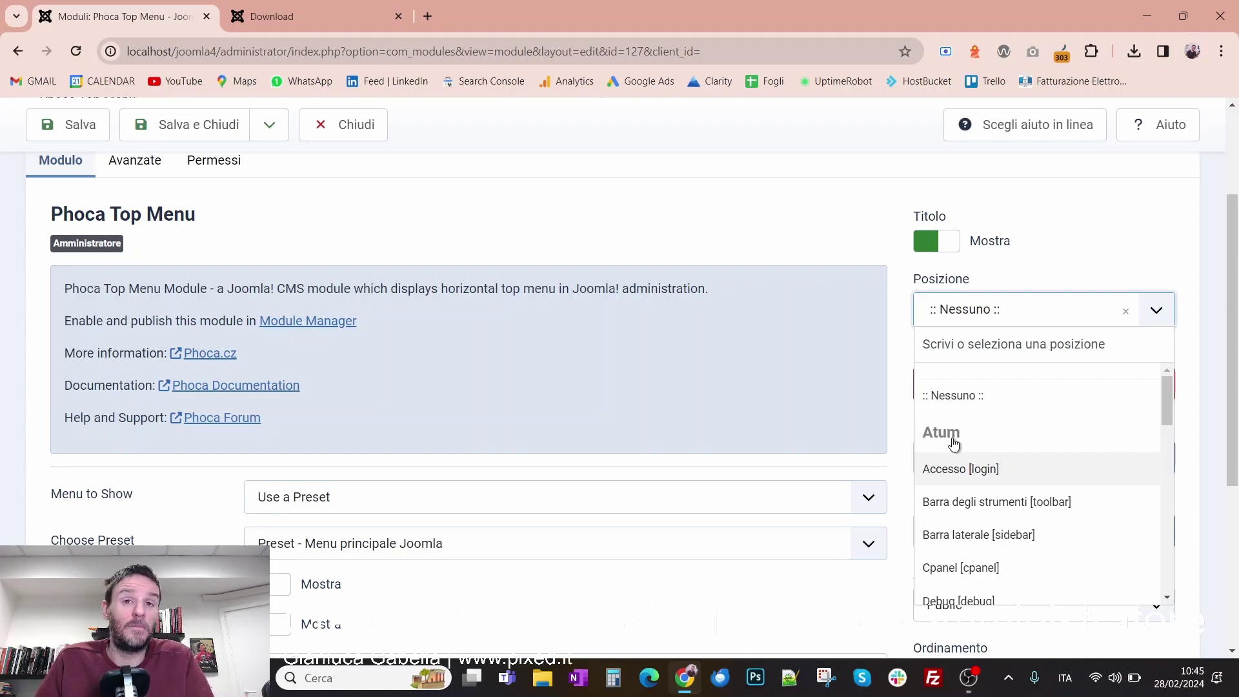
scroll(983, 442, down, 4)
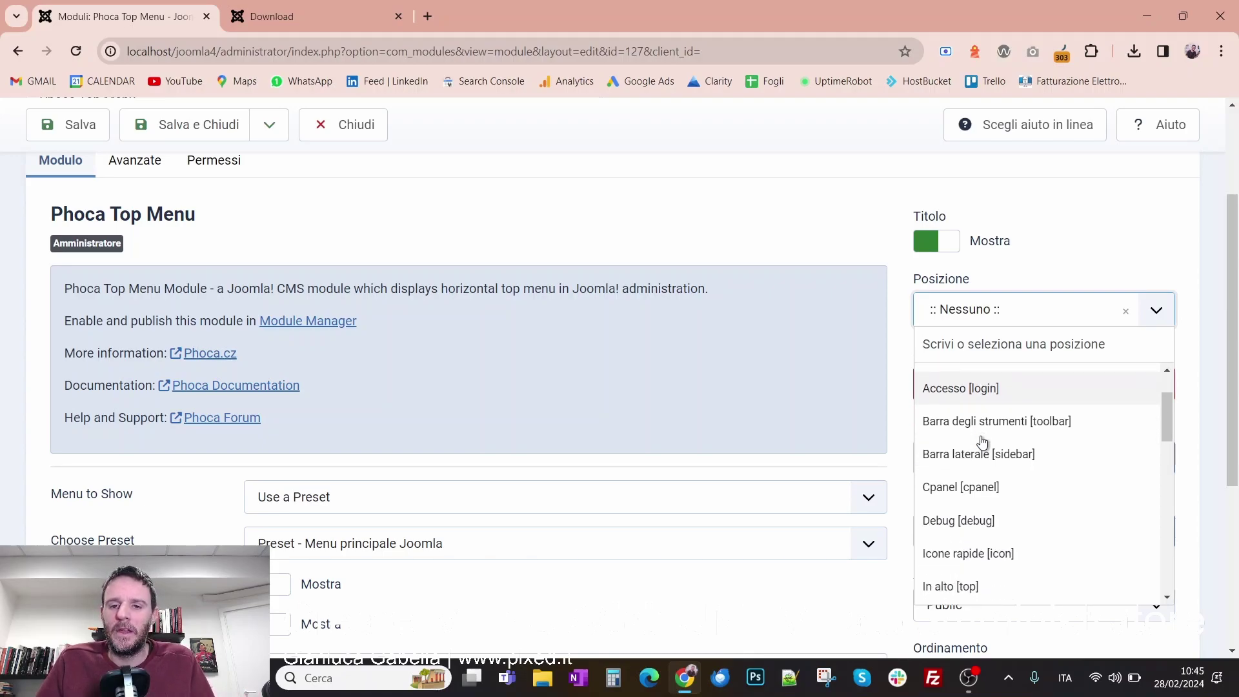
scroll(982, 442, down, 2)
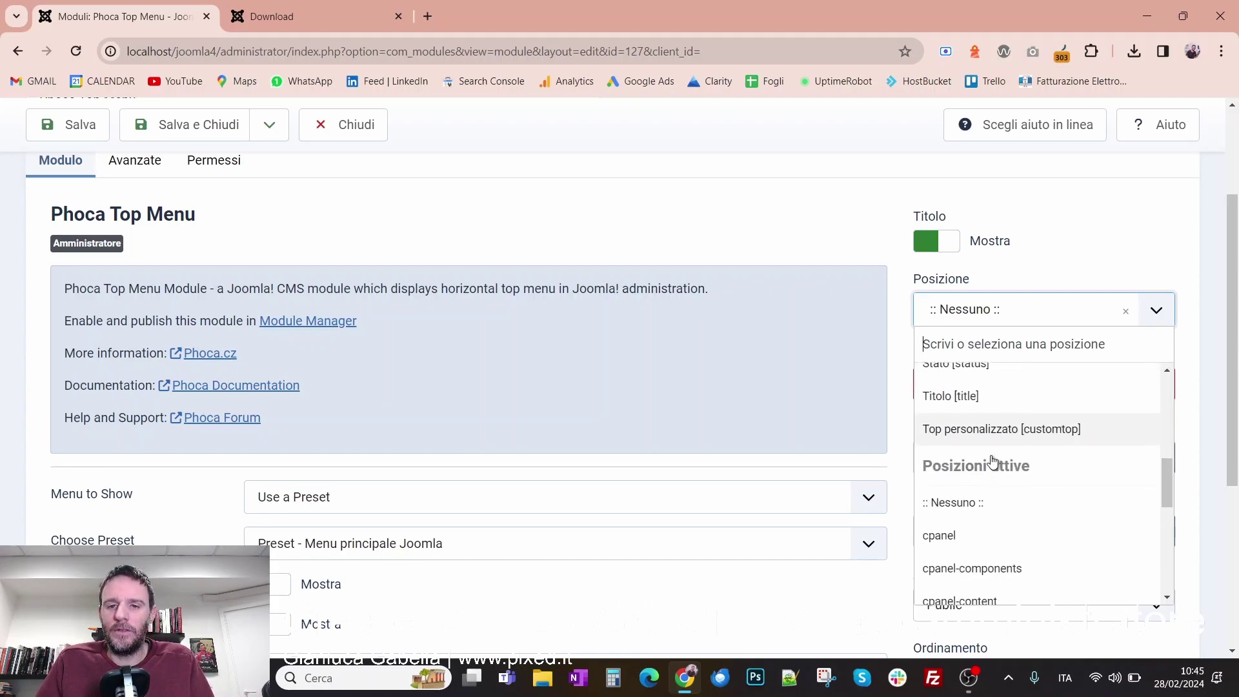
click(1056, 442)
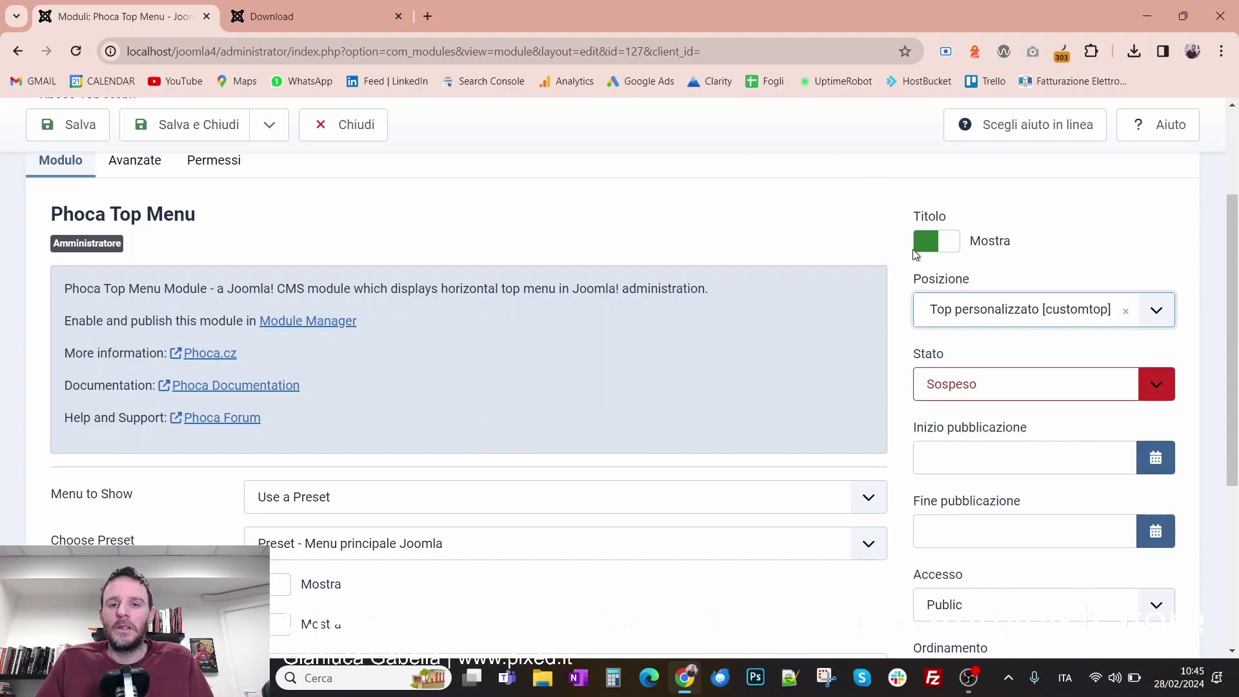
Step: Set the Phoca Top Menu module's status to Pubblicato, then save and close it
scroll(985, 313, up, 1)
click(970, 483)
click(969, 491)
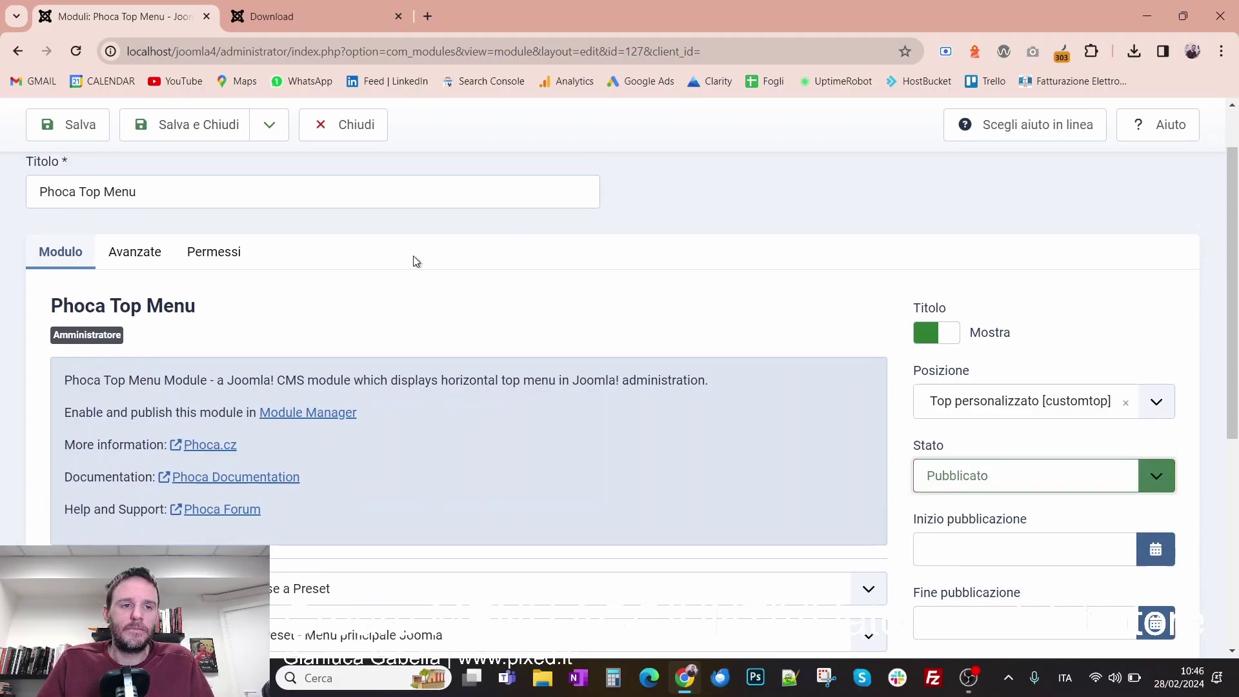
scroll(415, 257, up, 1)
click(49, 178)
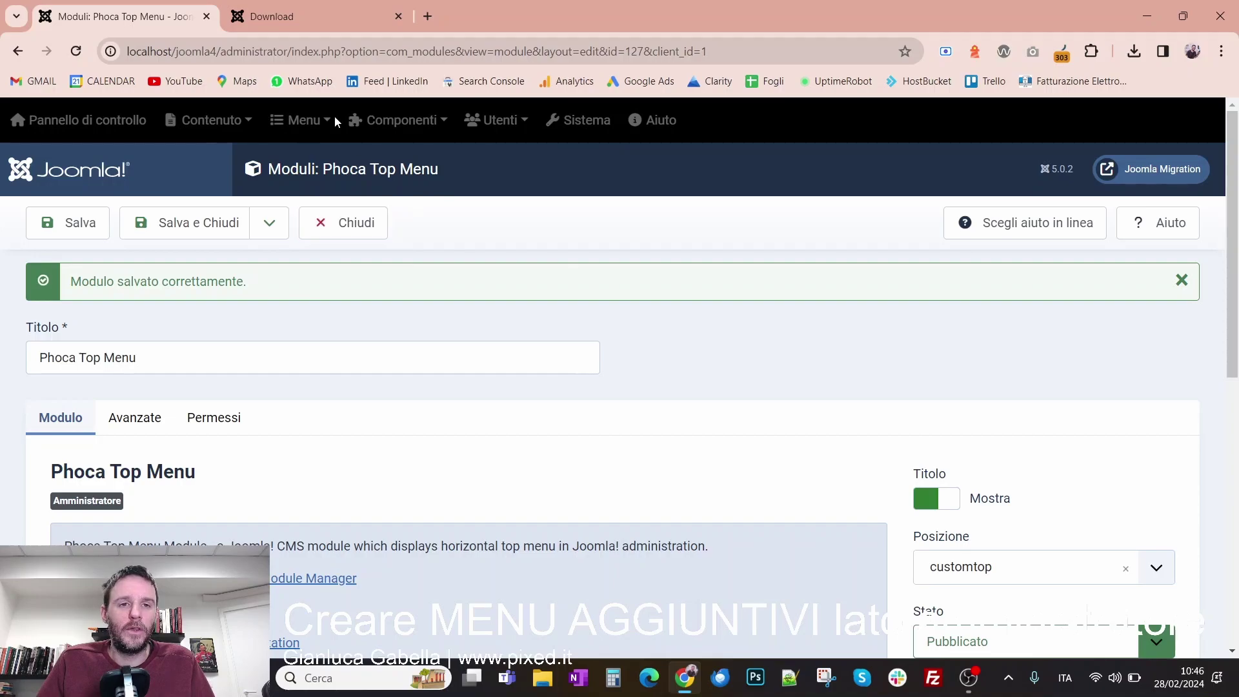
click(357, 226)
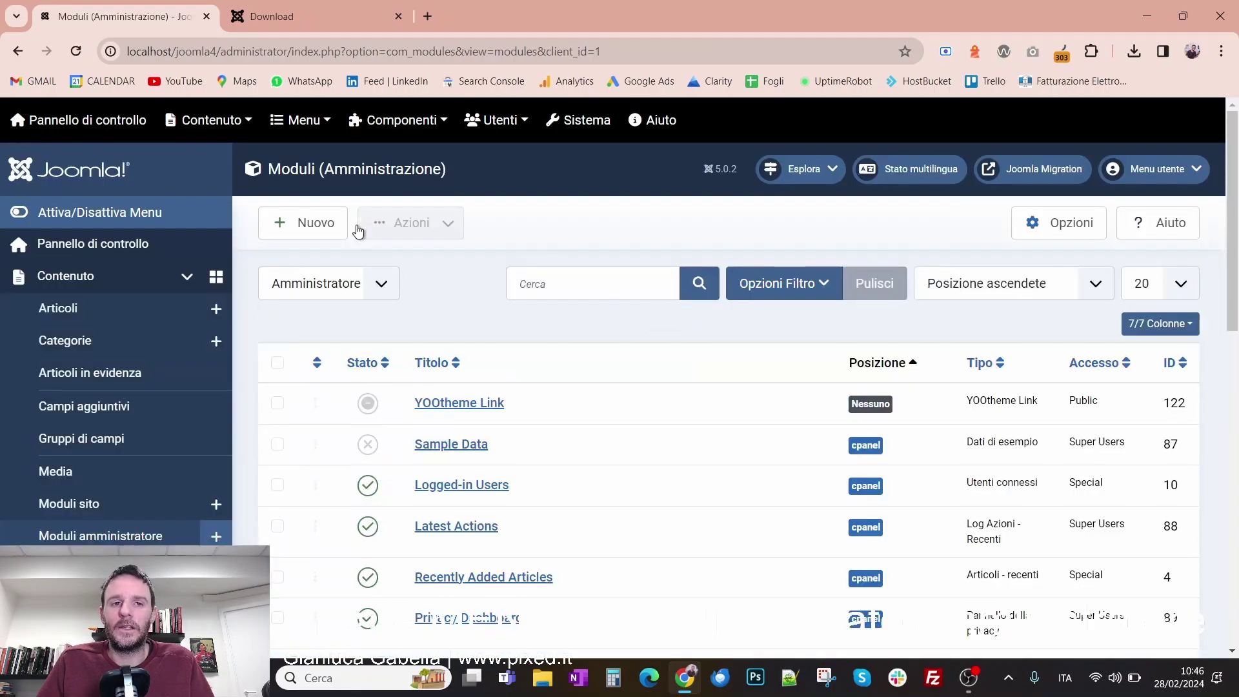
Step: Examine the Contenuto, Menu and Utenti entries of the new horizontal menu and compare them with the sidebar menu
click(306, 123)
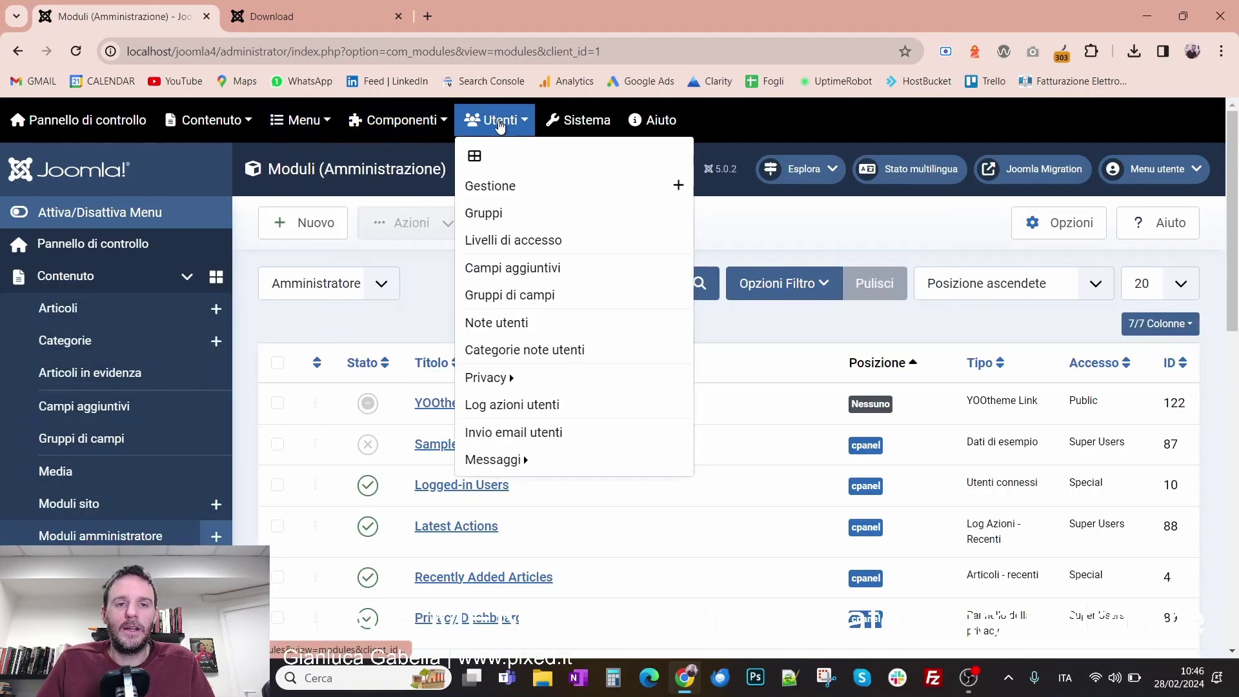
click(197, 121)
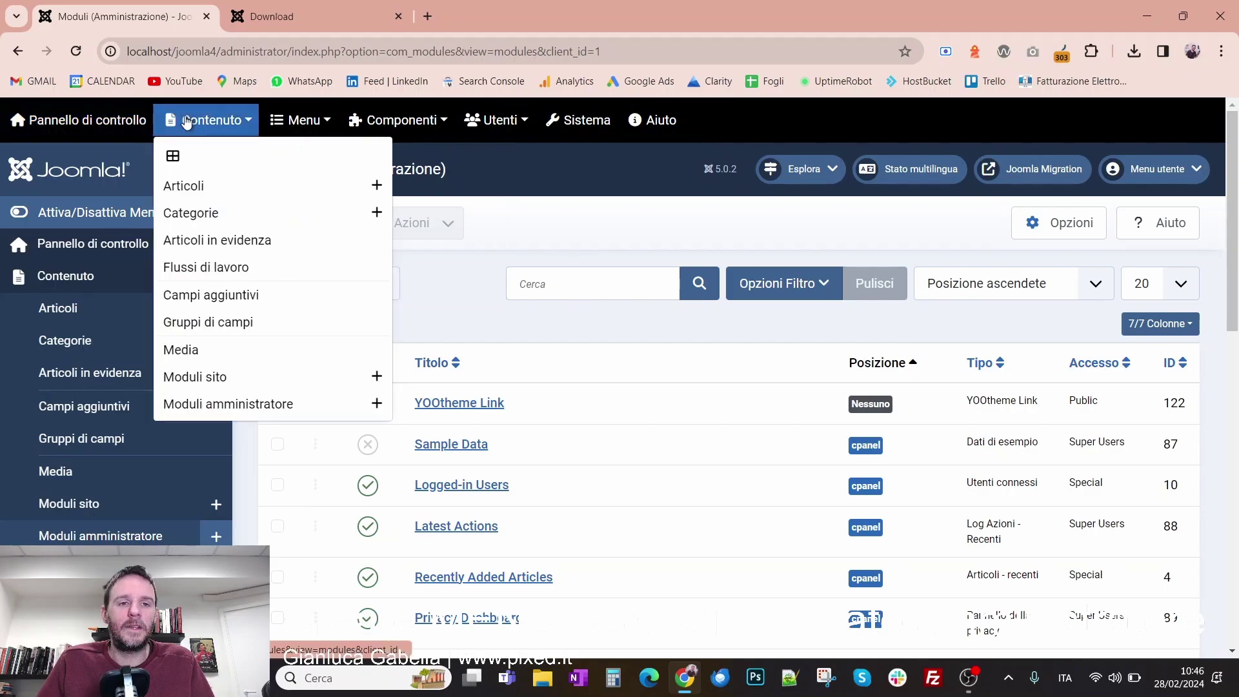
mouse_move(266, 119)
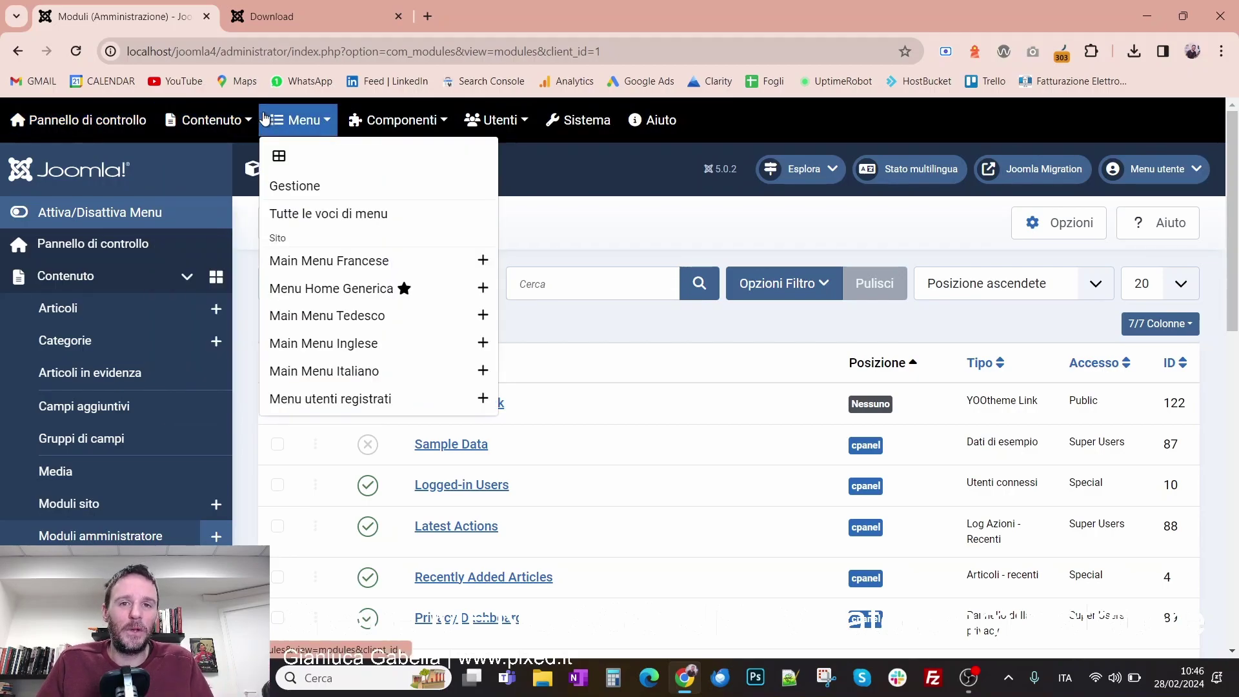
mouse_move(206, 121)
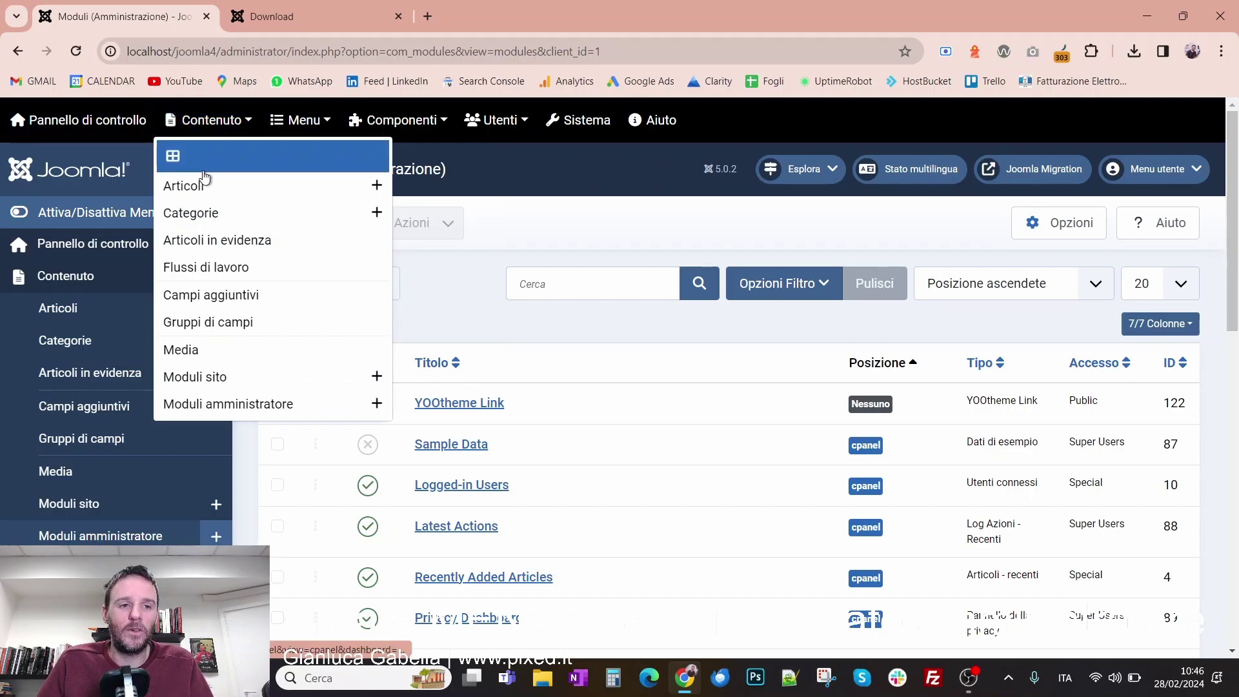
mouse_move(327, 124)
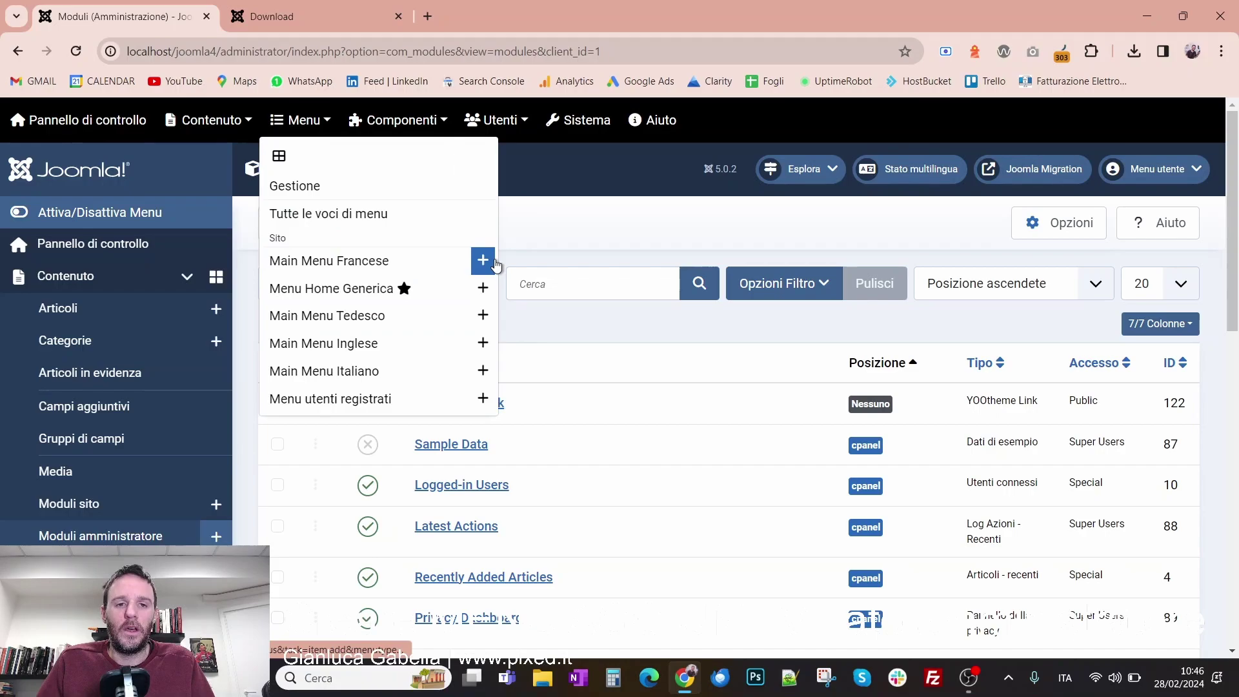
mouse_move(512, 123)
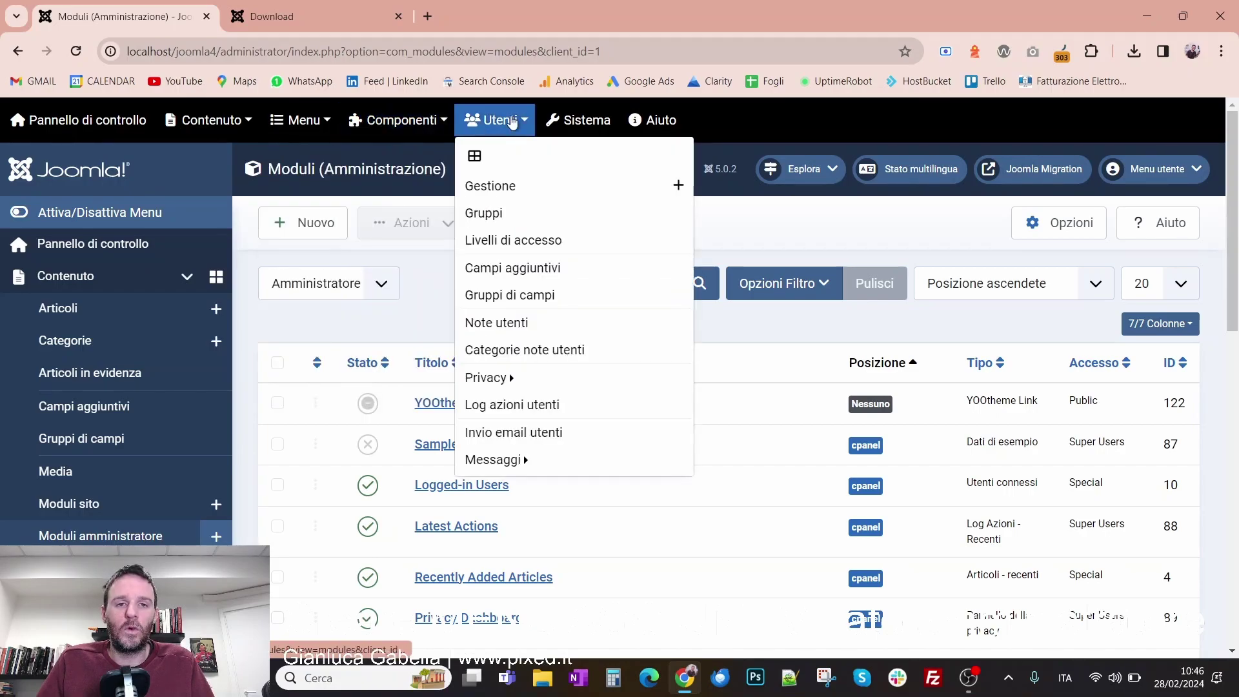
scroll(55, 316, down, 3)
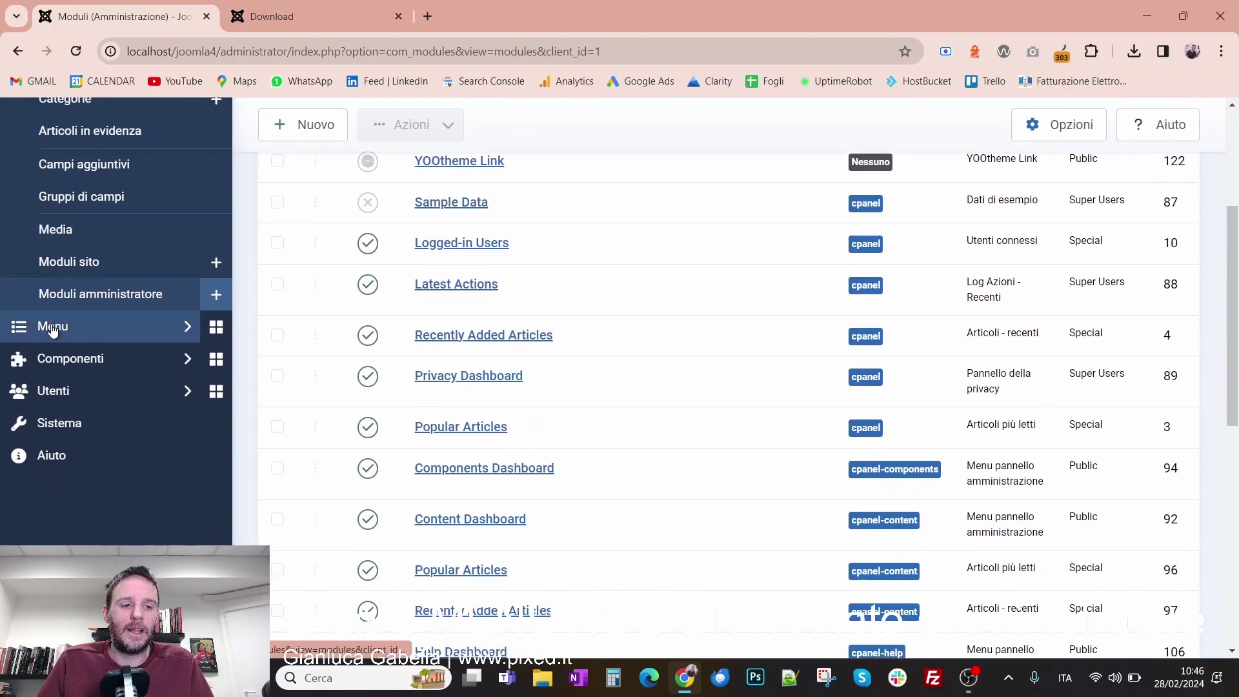
scroll(90, 400, up, 3)
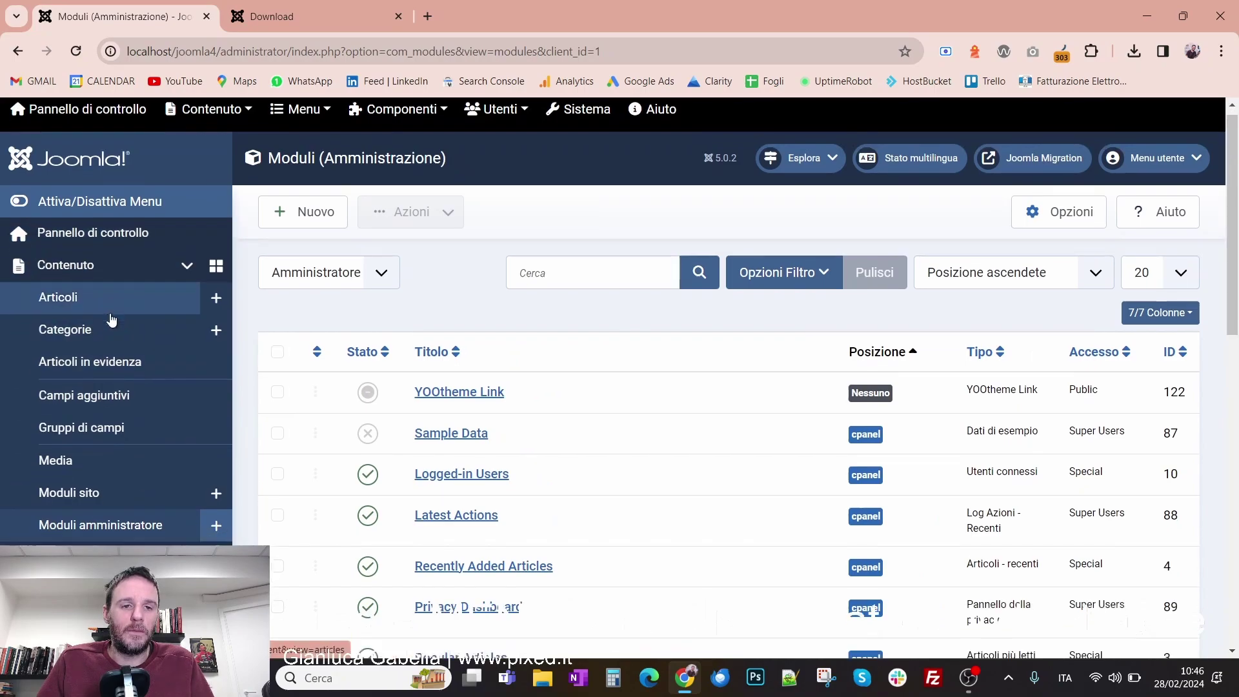
Step: Filter the administrator modules by "phoca" and open the Phoca Top Menu module for editing
scroll(112, 319, down, 3)
scroll(90, 271, up, 4)
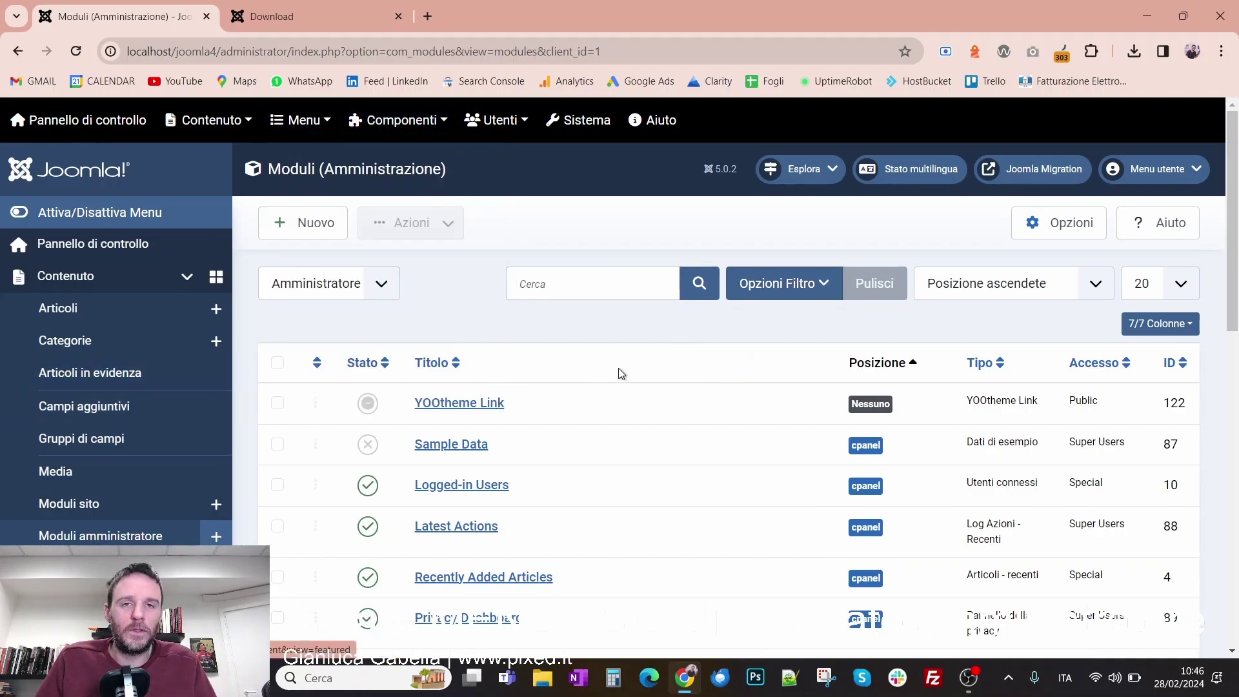
click(595, 279)
text(phoca)
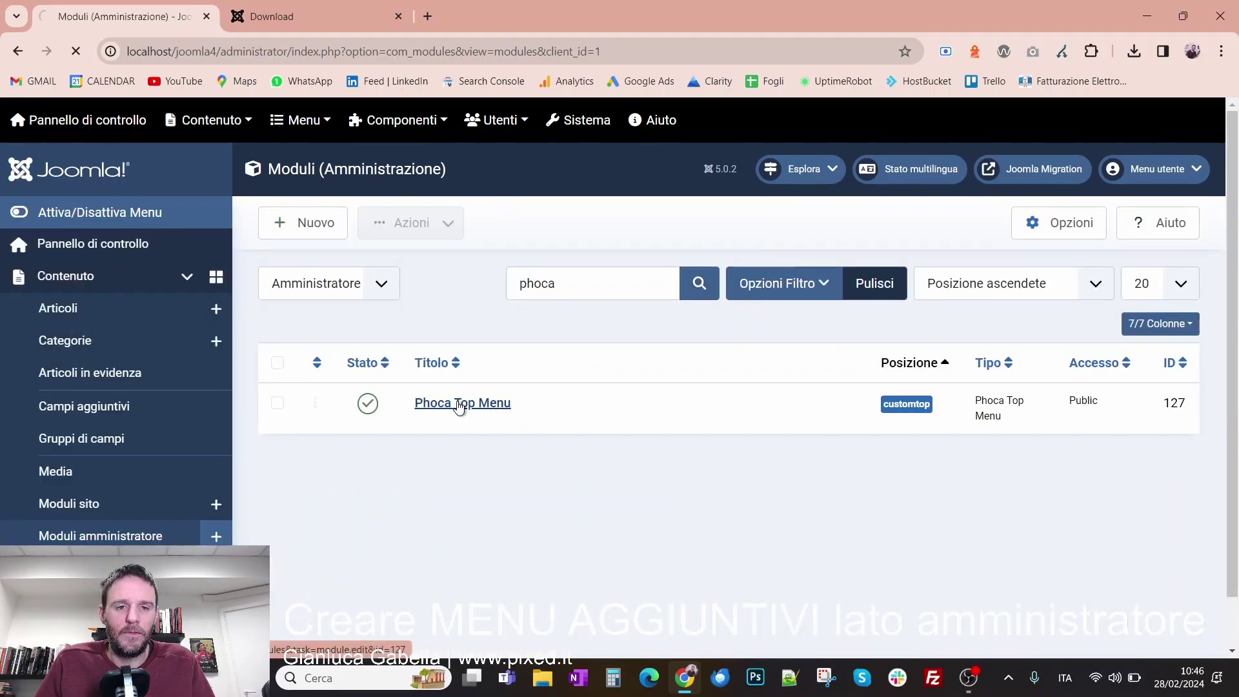
click(459, 403)
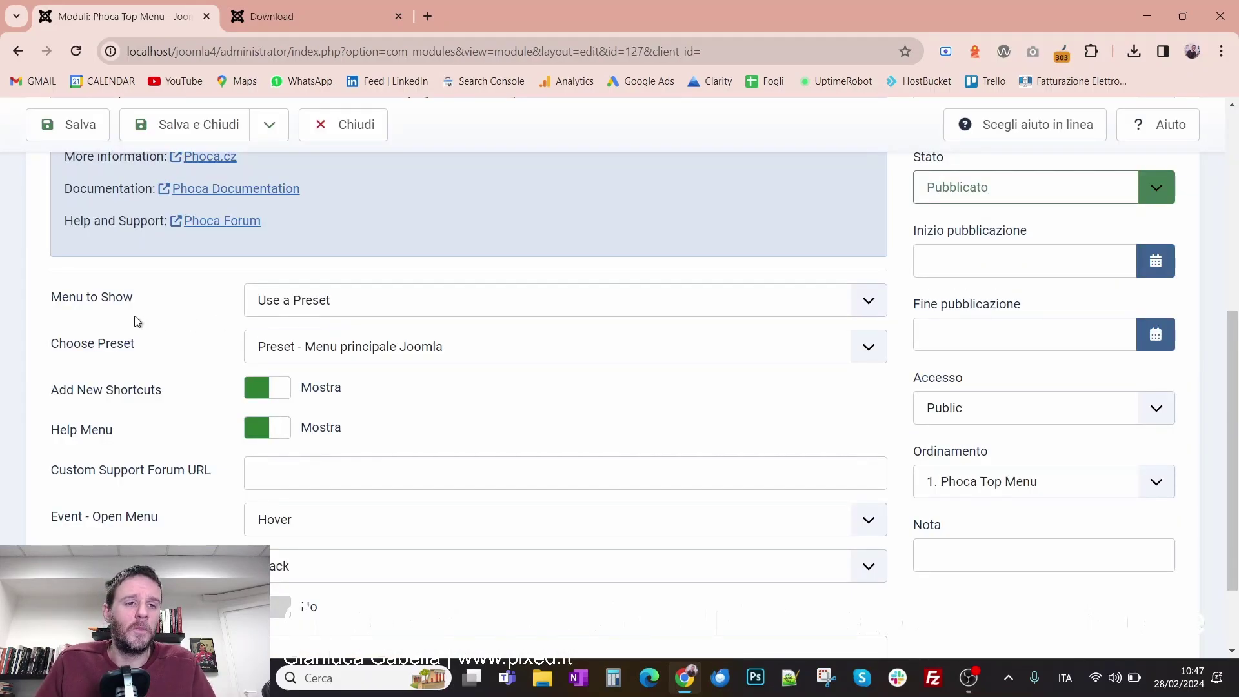
Step: Keep Menu to Show on Use a Preset, choose the preset Configurazione - Pannello contenuti, then save and close the module
click(83, 301)
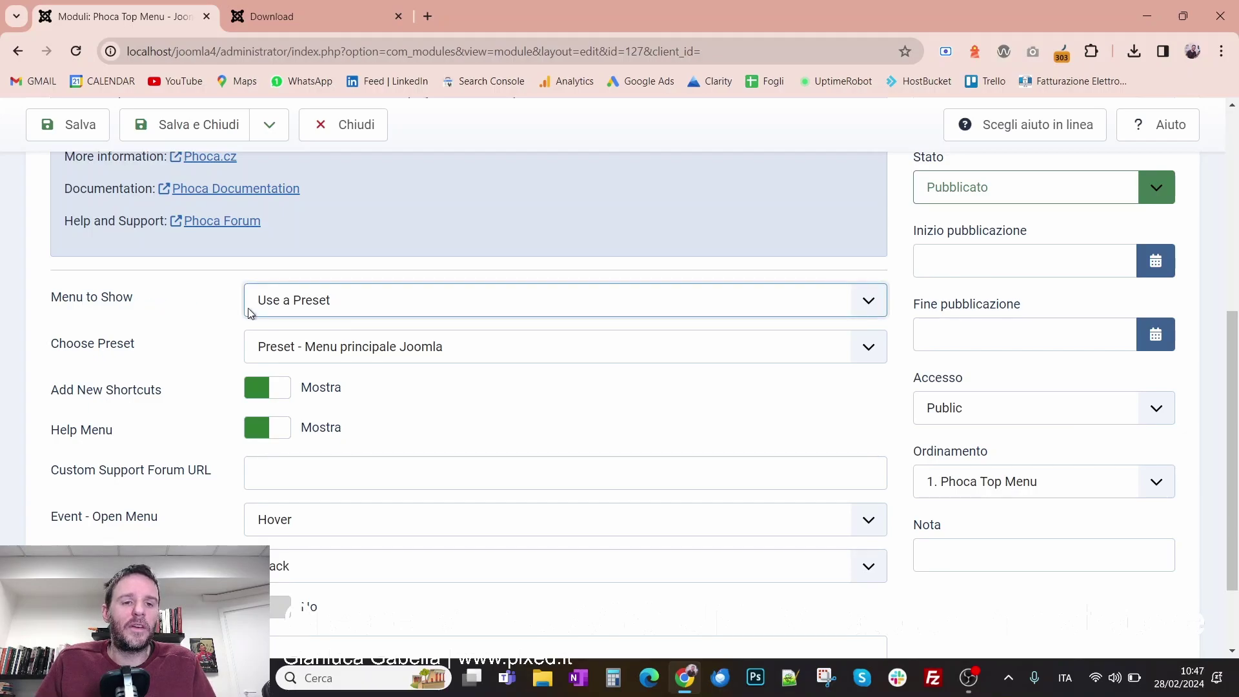
click(337, 313)
click(327, 326)
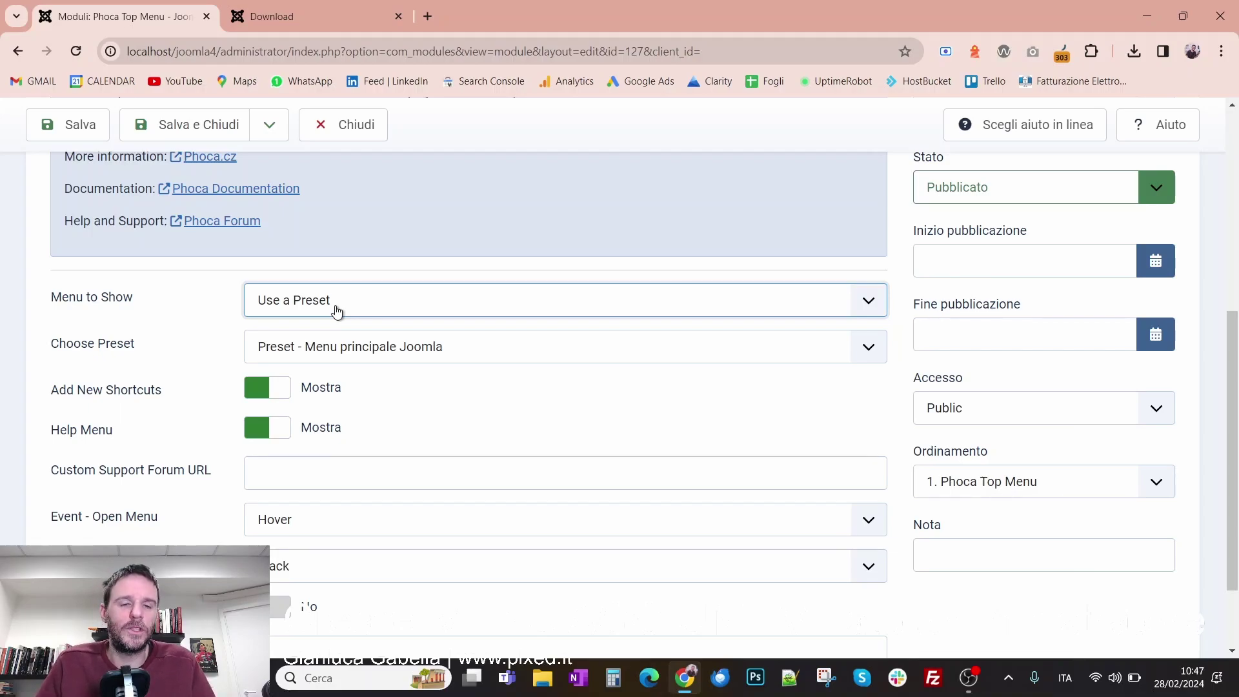
click(333, 357)
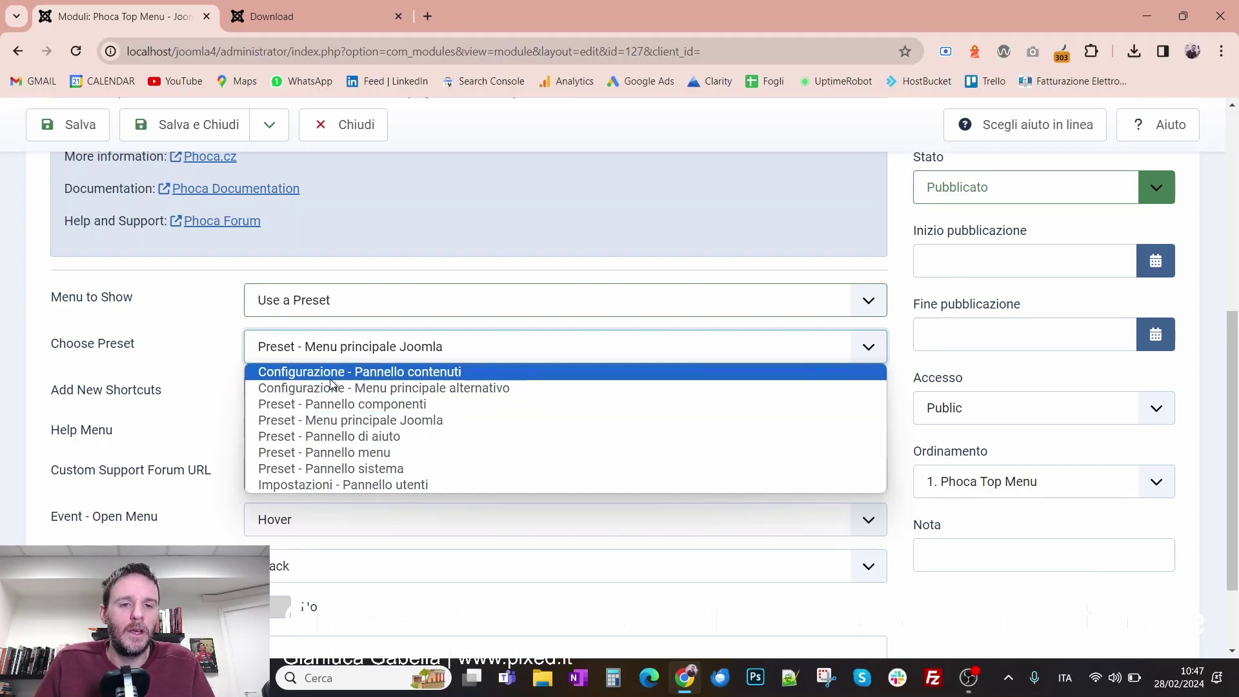
click(340, 377)
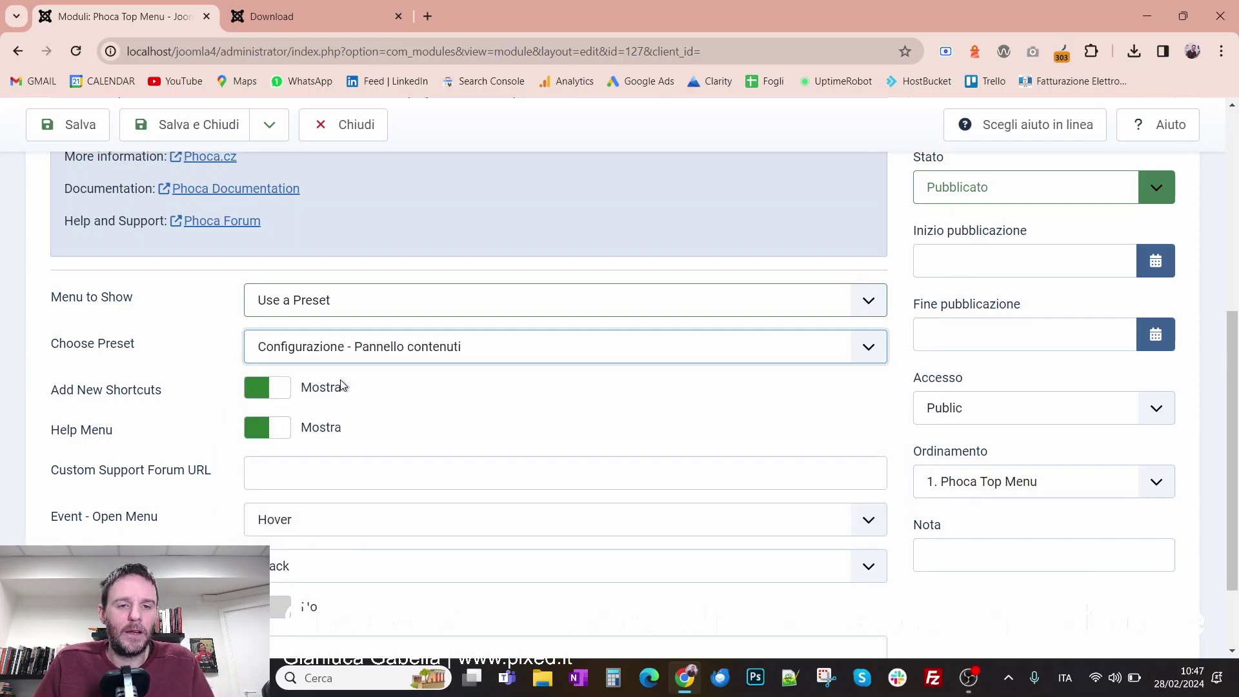
scroll(329, 366, up, 6)
click(203, 222)
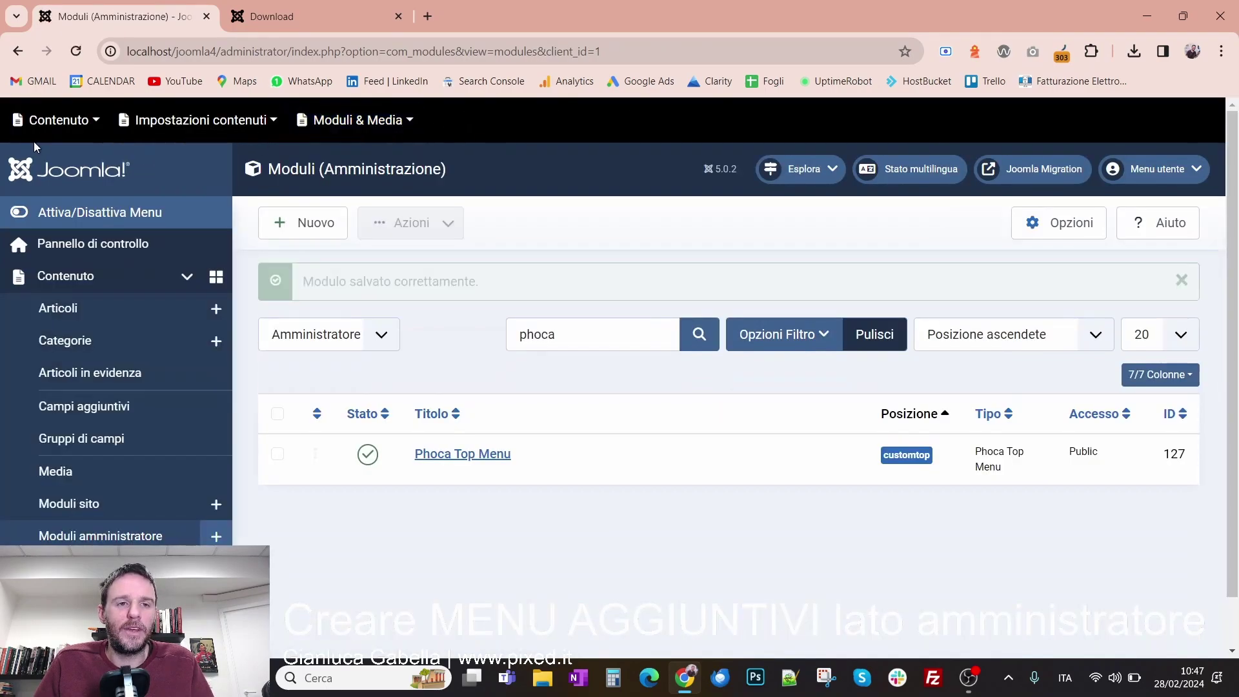
Step: Examine the Contenuto, Impostazioni contenuti and Moduli & Media entries of the horizontal menu
click(55, 122)
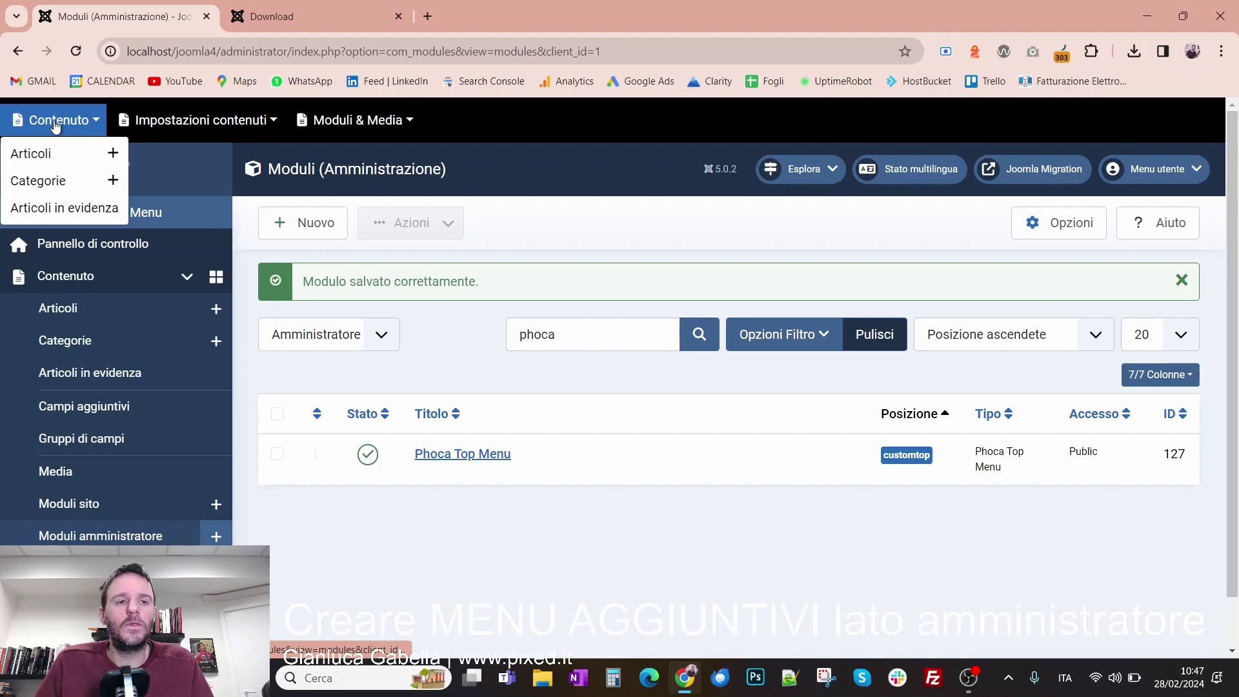
click(194, 120)
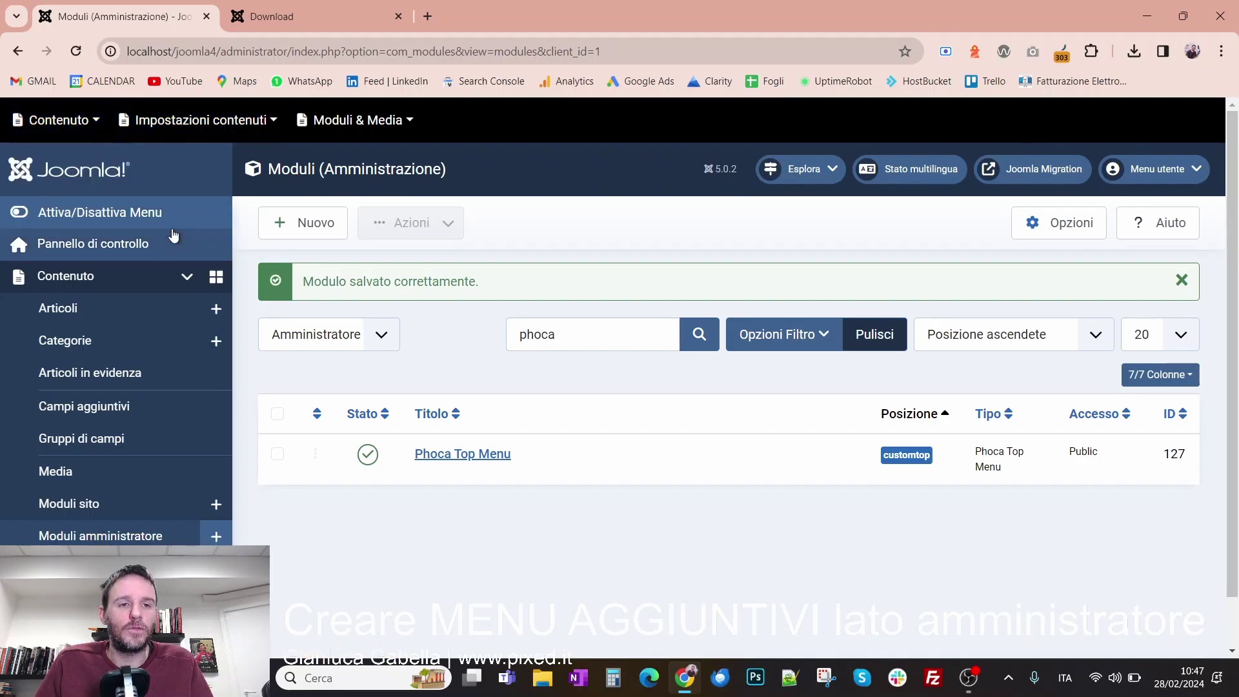
mouse_move(373, 127)
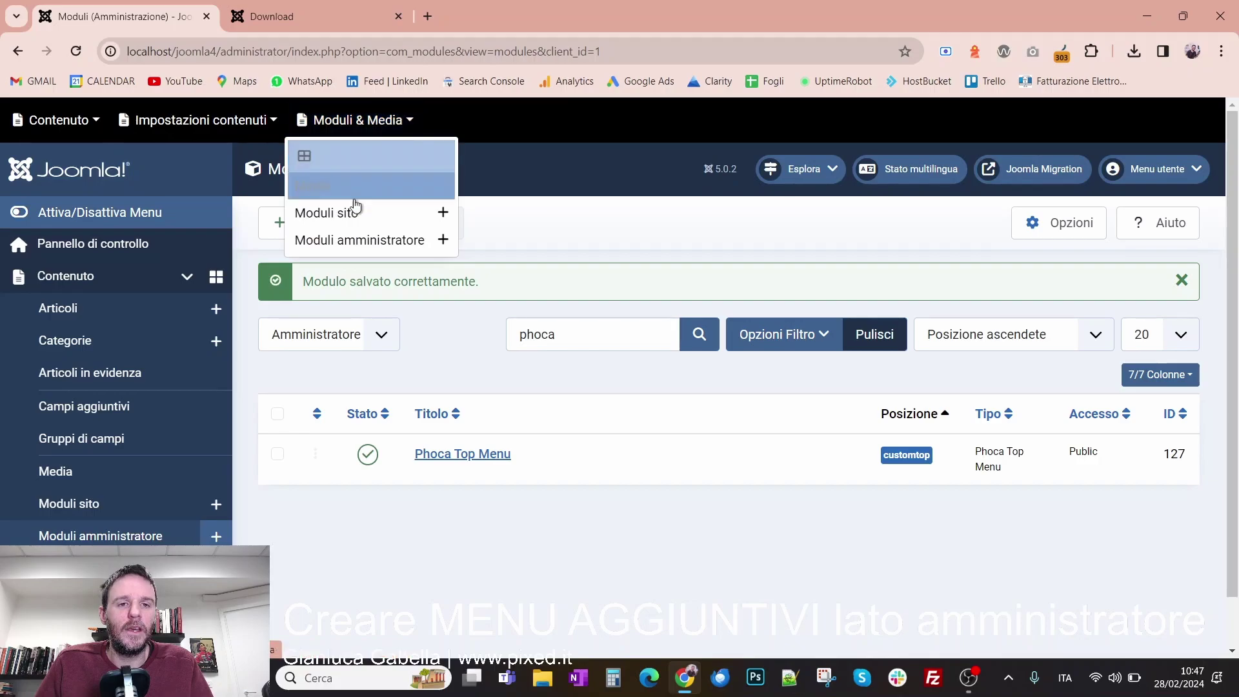
mouse_move(95, 124)
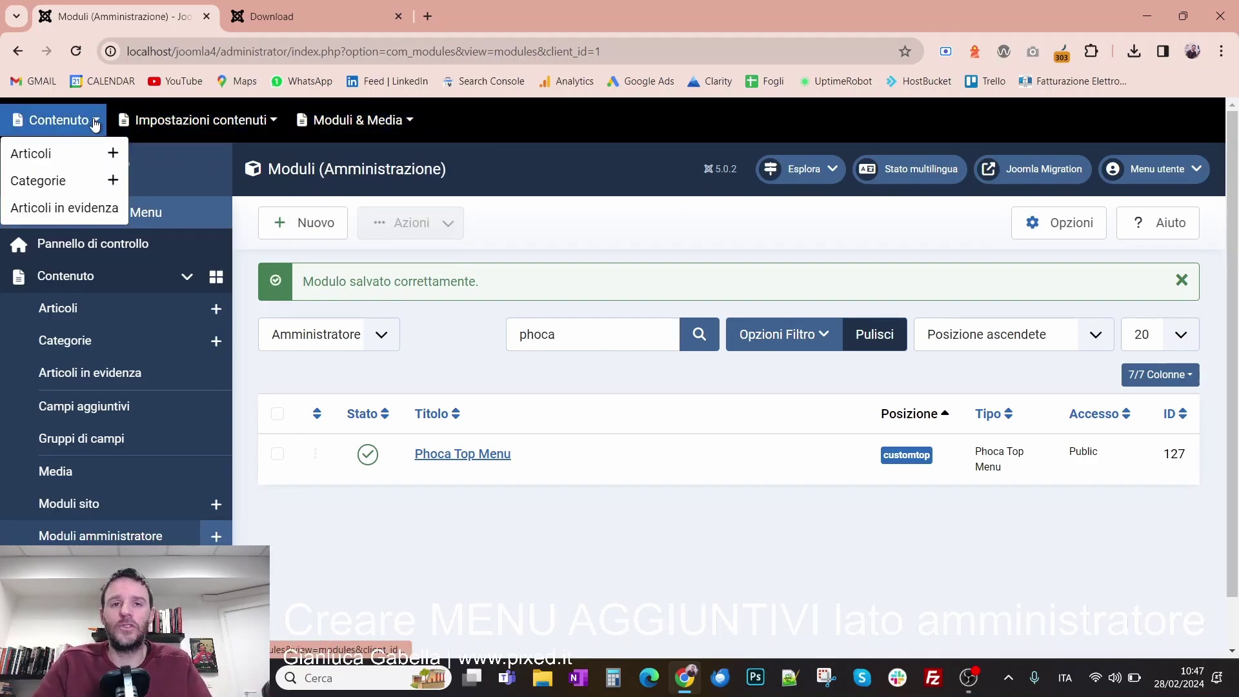
Step: Change the Phoca Top Menu module's preset to Configurazione - Menu principale alternativo, then save and close it
click(493, 460)
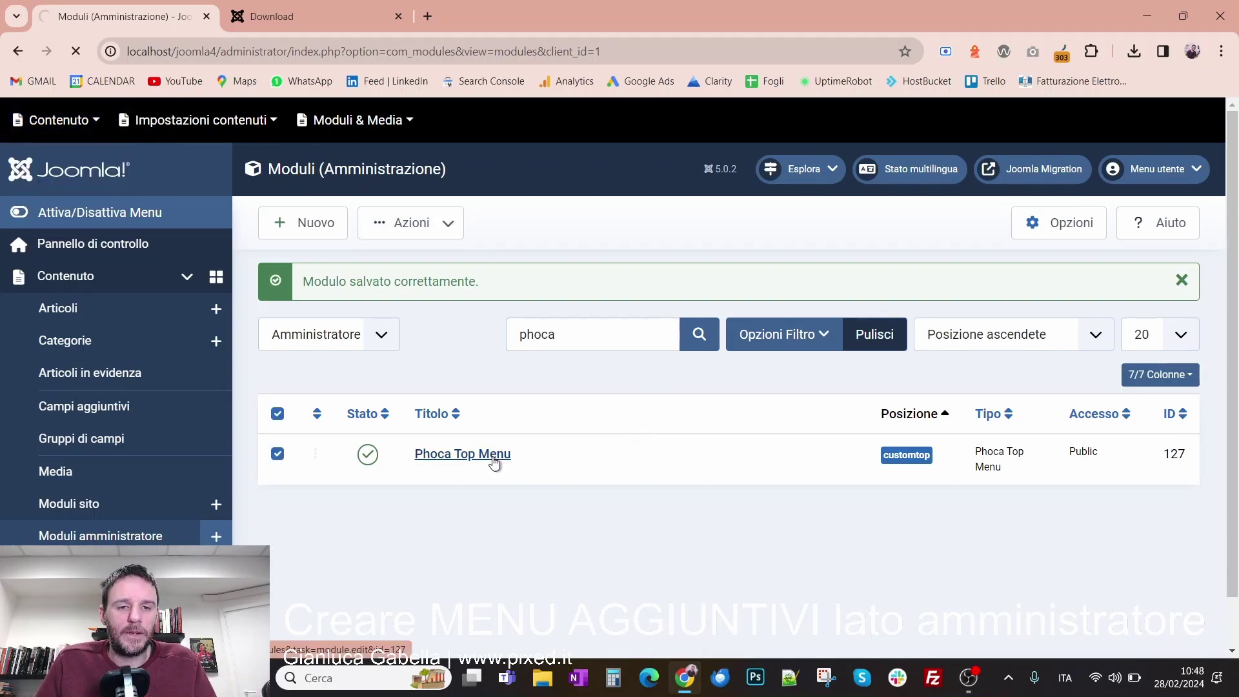
scroll(500, 446, down, 10)
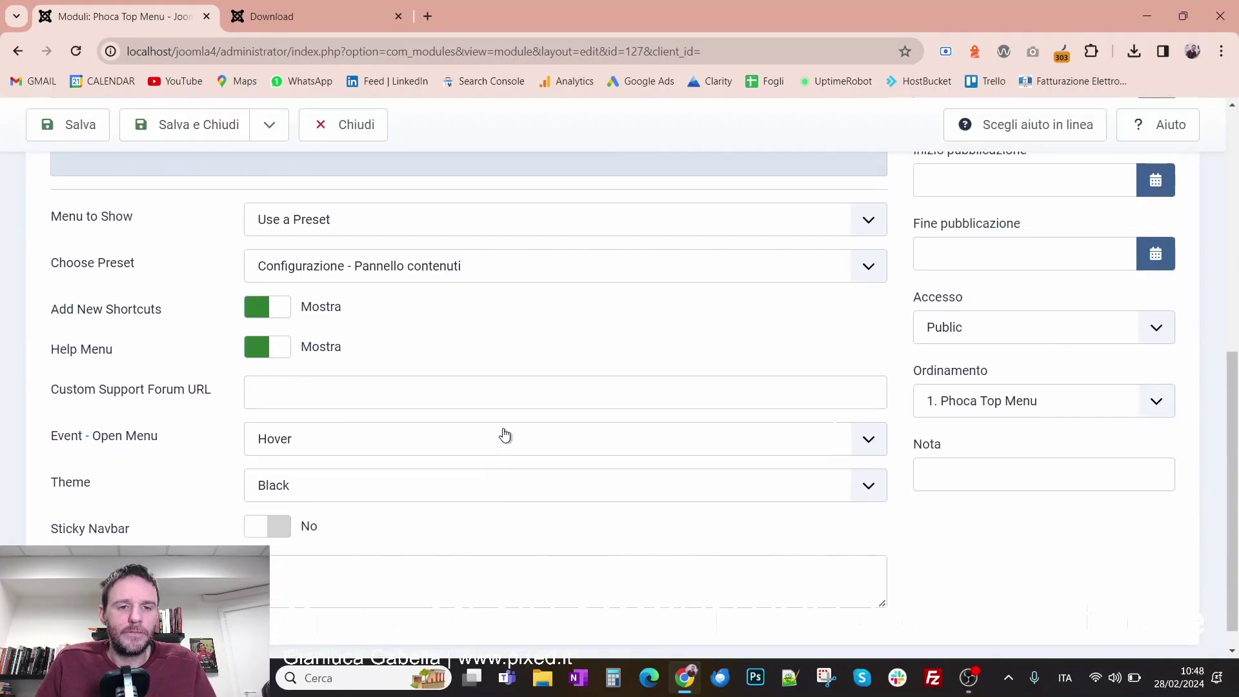
click(375, 268)
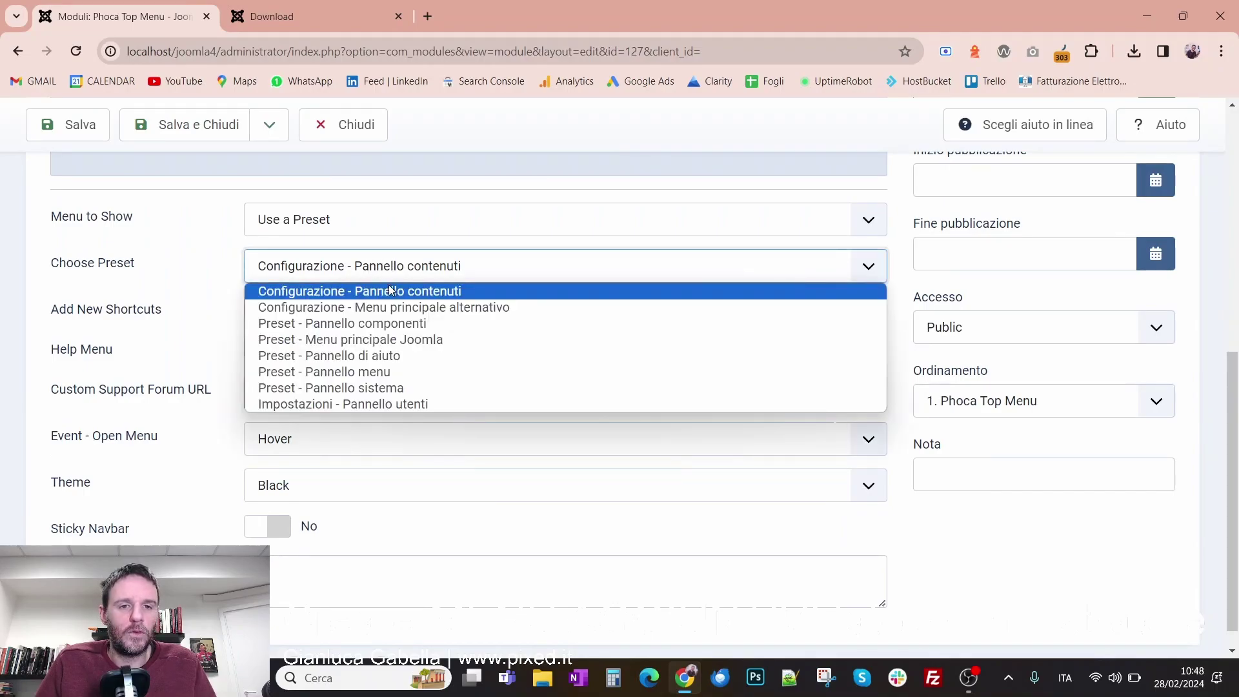
click(395, 315)
click(219, 126)
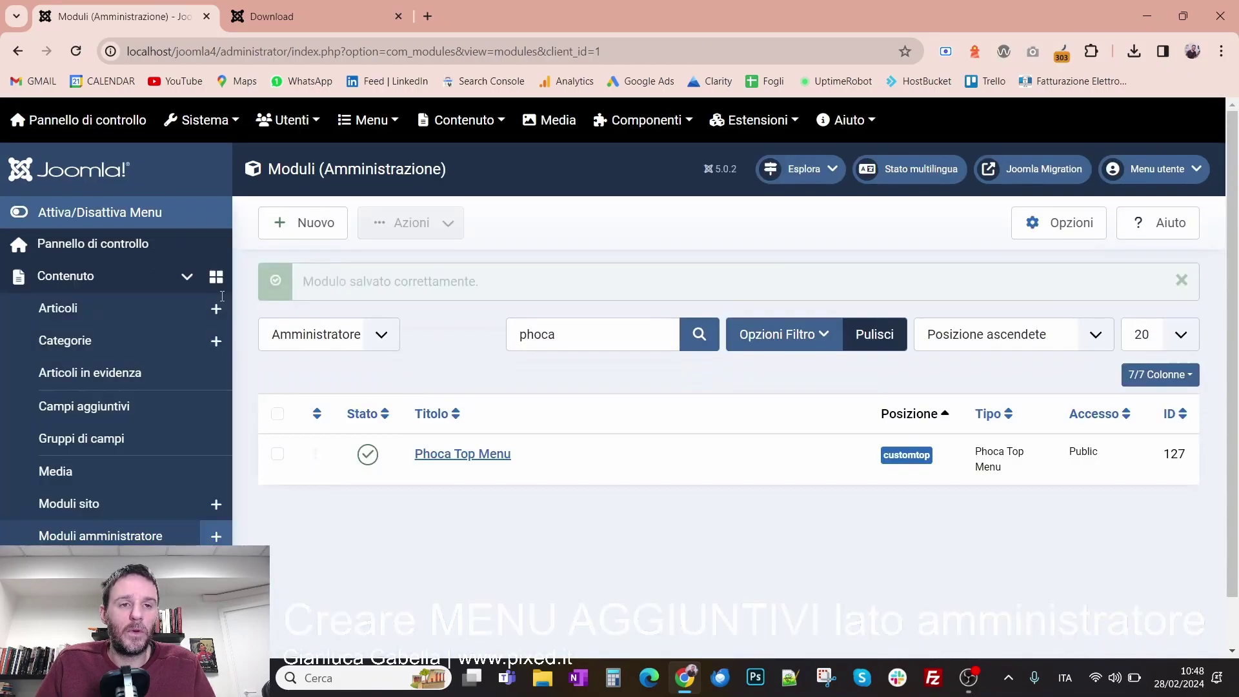
Step: Examine the Sistema, Utenti, Contenuto and Estensioni entries of the horizontal menu, including the Gestione submenu
click(208, 121)
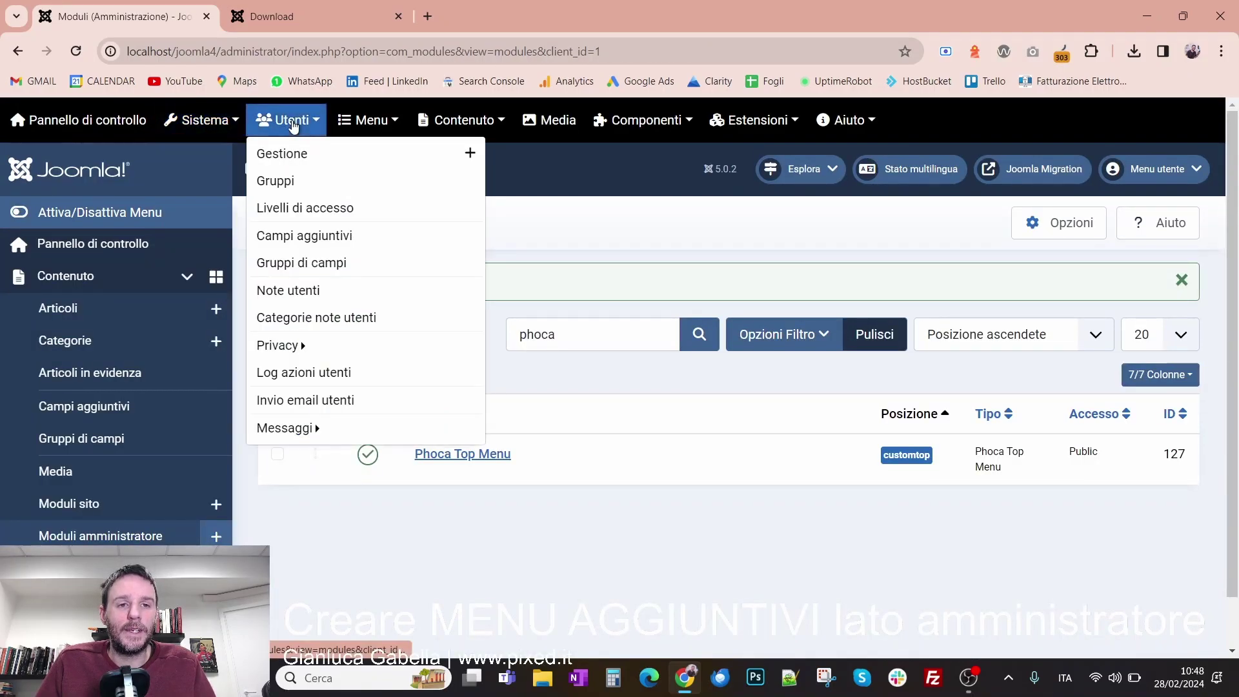
mouse_move(437, 125)
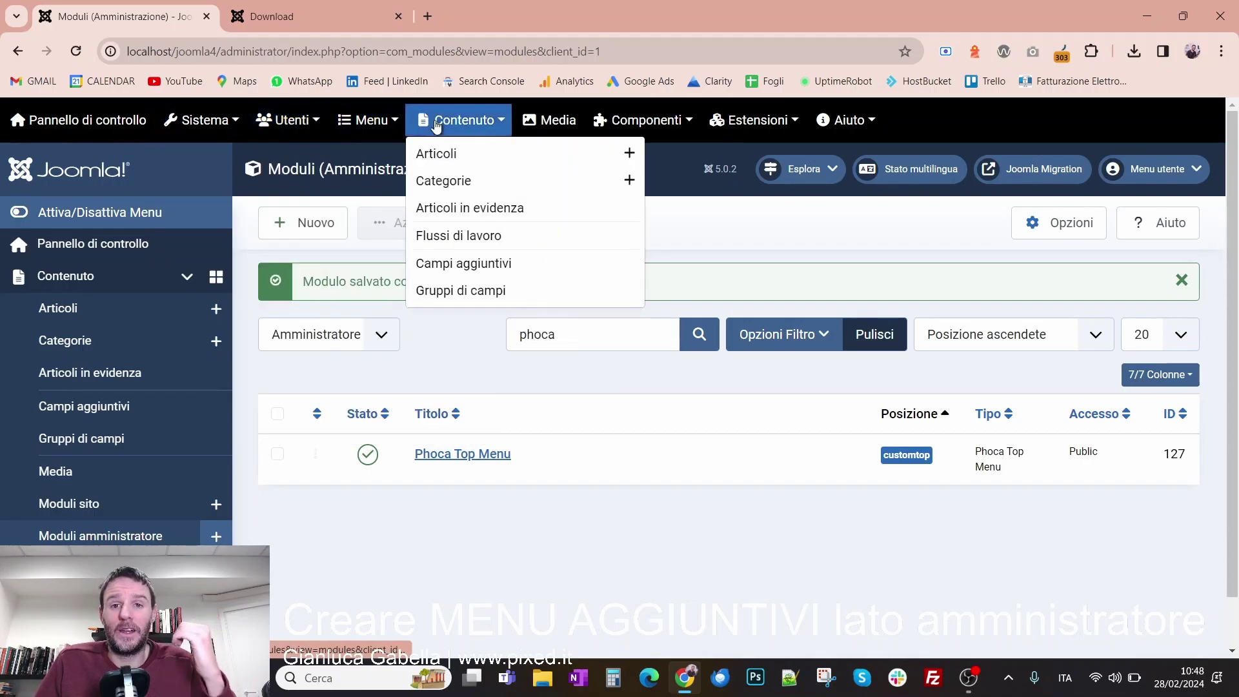
mouse_move(193, 121)
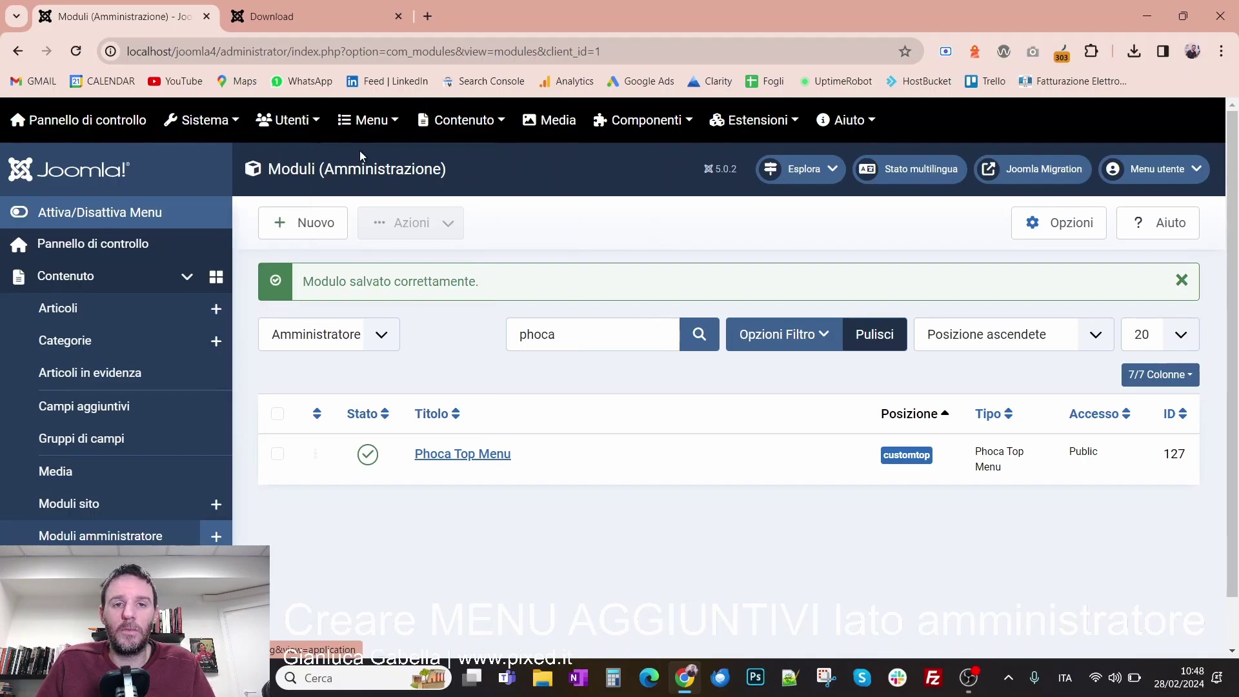
mouse_move(778, 129)
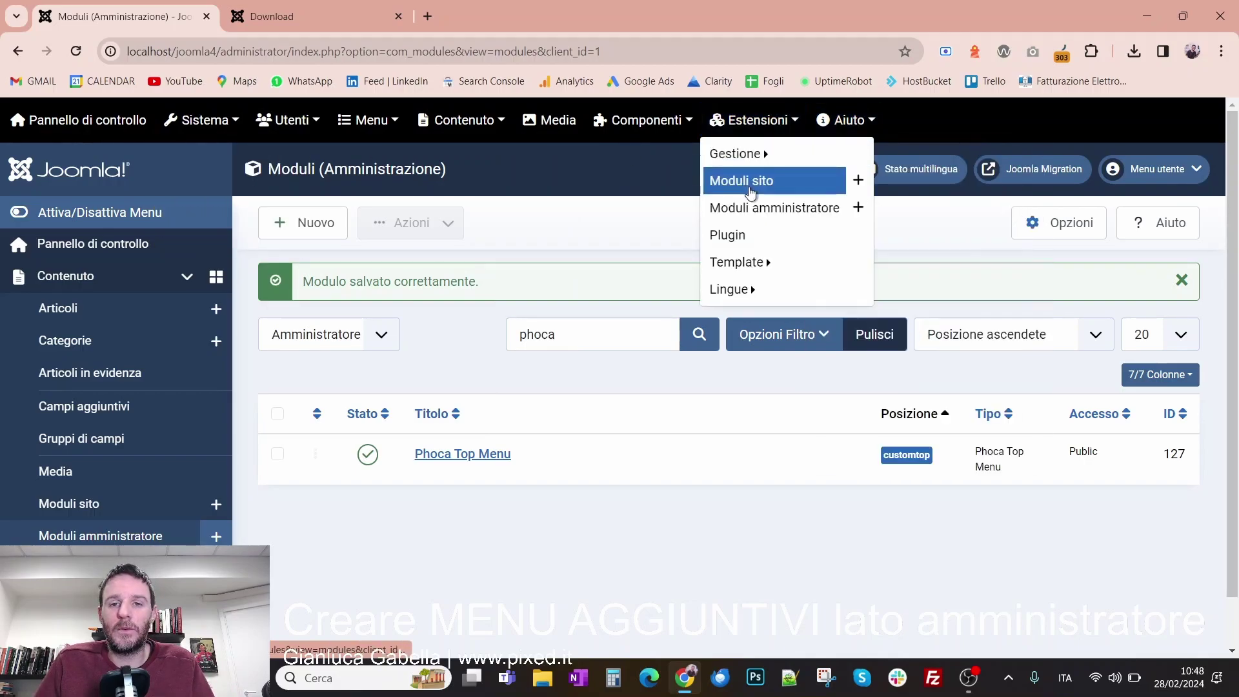
mouse_move(749, 157)
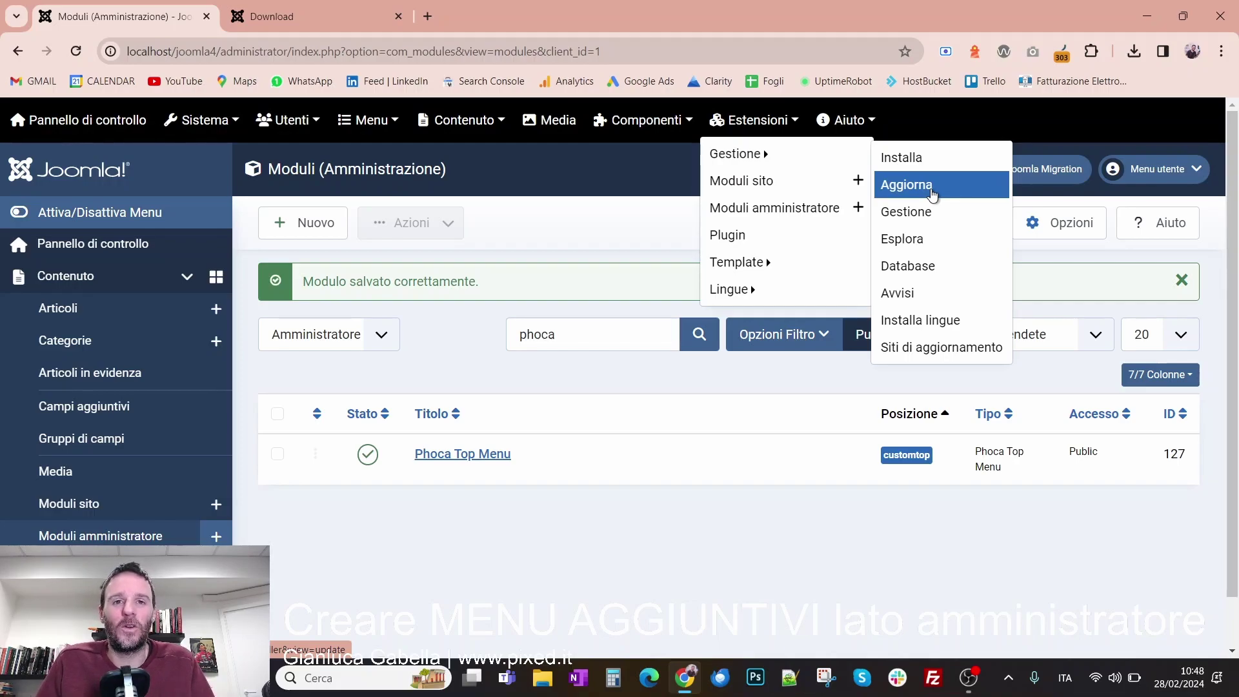
click(495, 459)
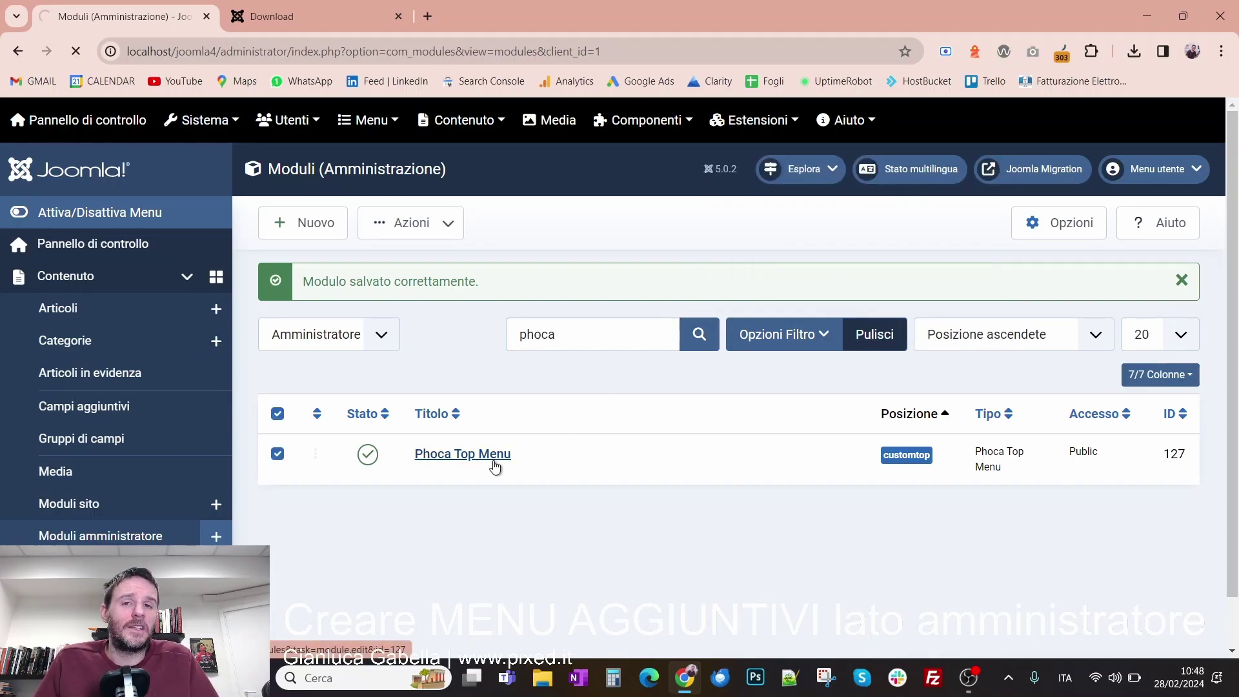
scroll(495, 466, down, 3)
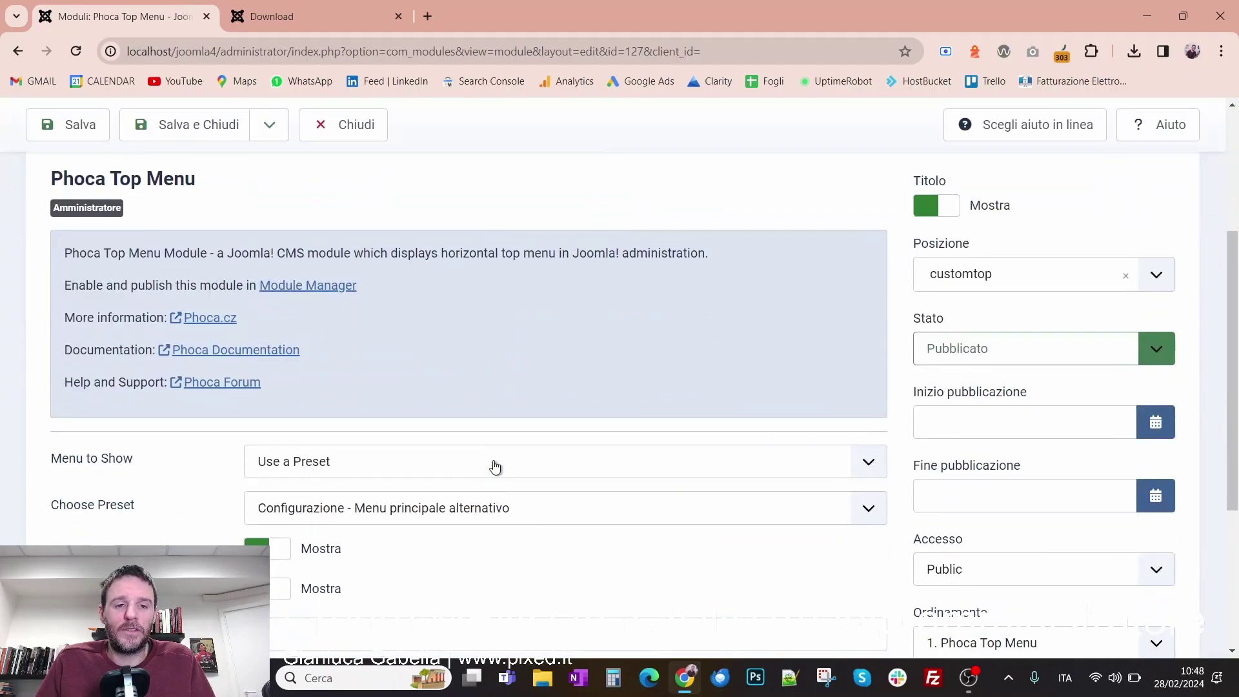
scroll(495, 466, up, 3)
click(365, 238)
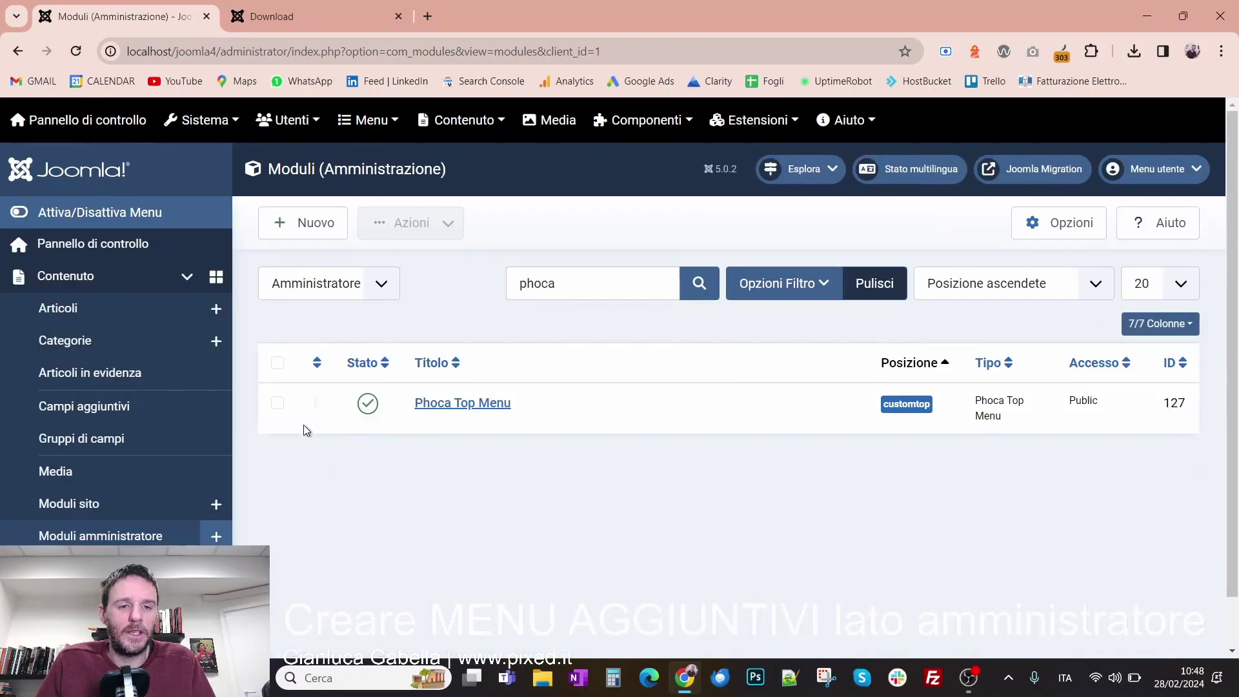
Step: Duplicate the Phoca Top Menu module in the list of administrator modules
click(278, 403)
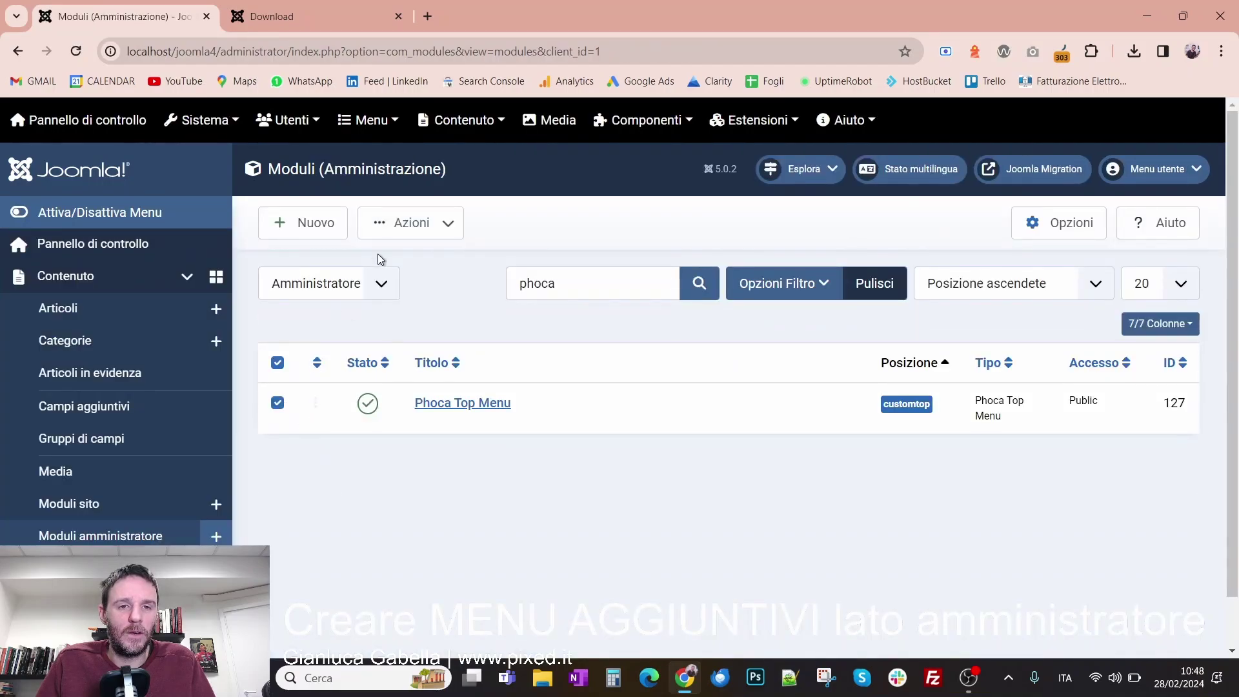
click(407, 226)
click(401, 428)
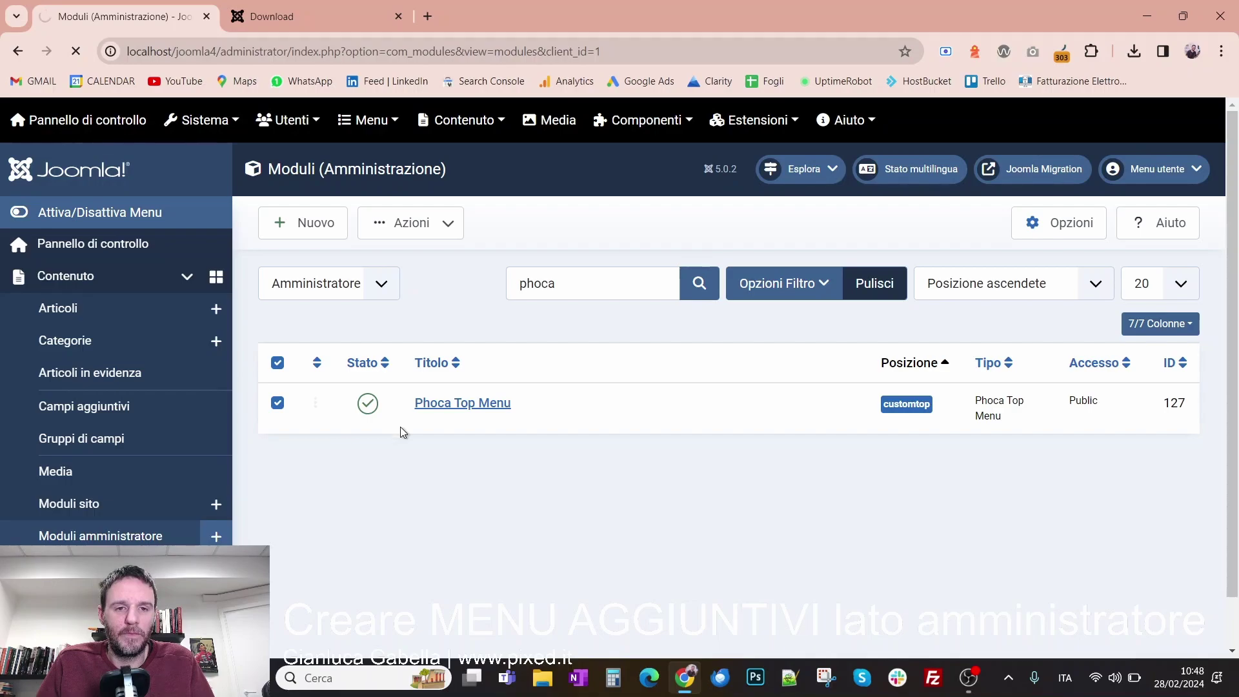
Step: Set the duplicated module's preset to Configurazione - Pannello contenuti and its status to Pubblicato, save and close it, and check both horizontal menus
click(466, 511)
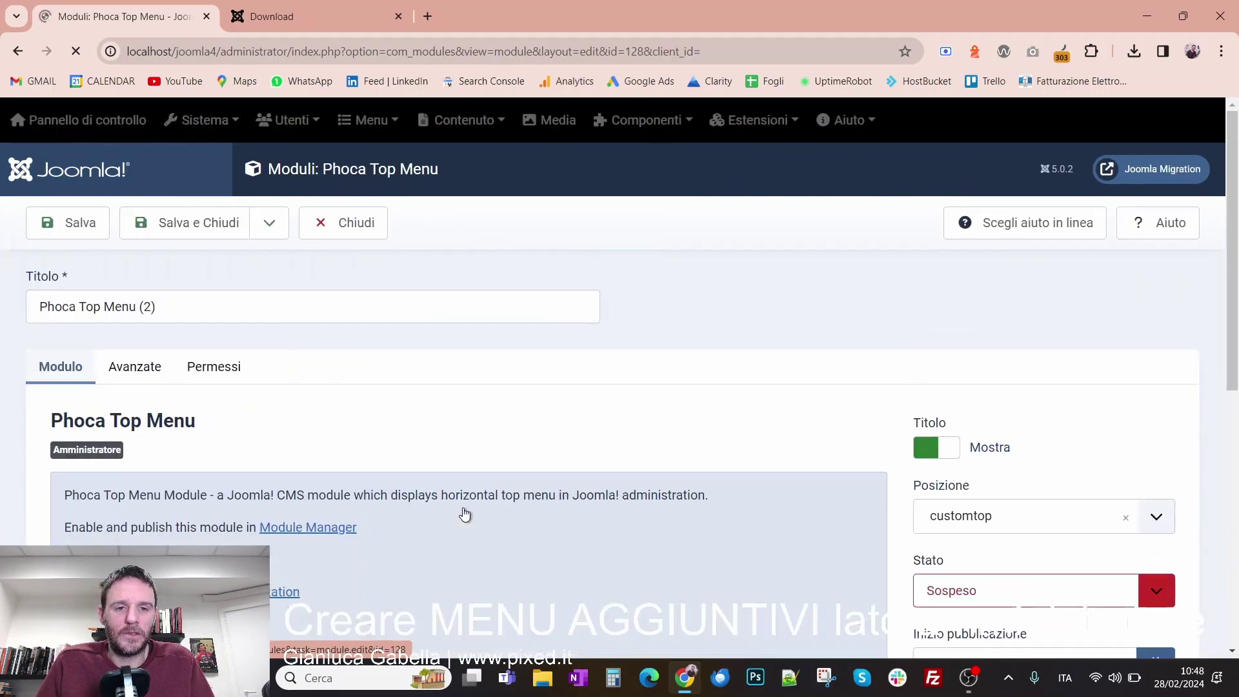
scroll(429, 376, down, 6)
click(388, 353)
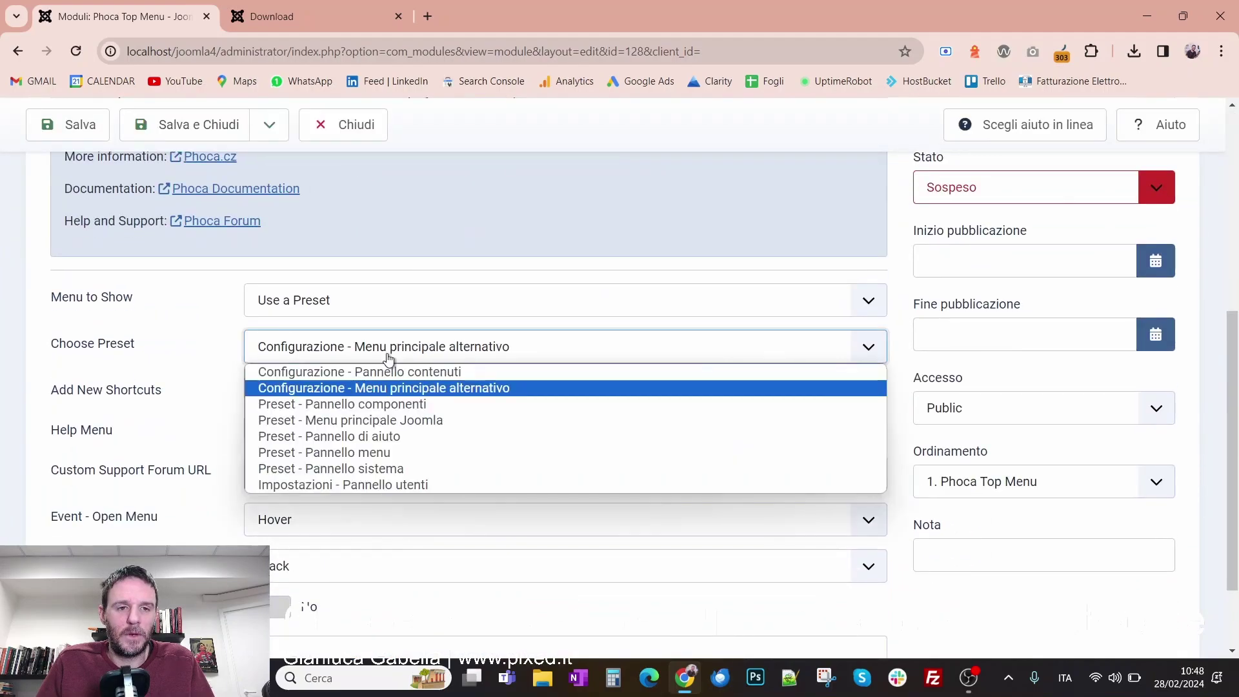
click(388, 373)
scroll(842, 373, up, 5)
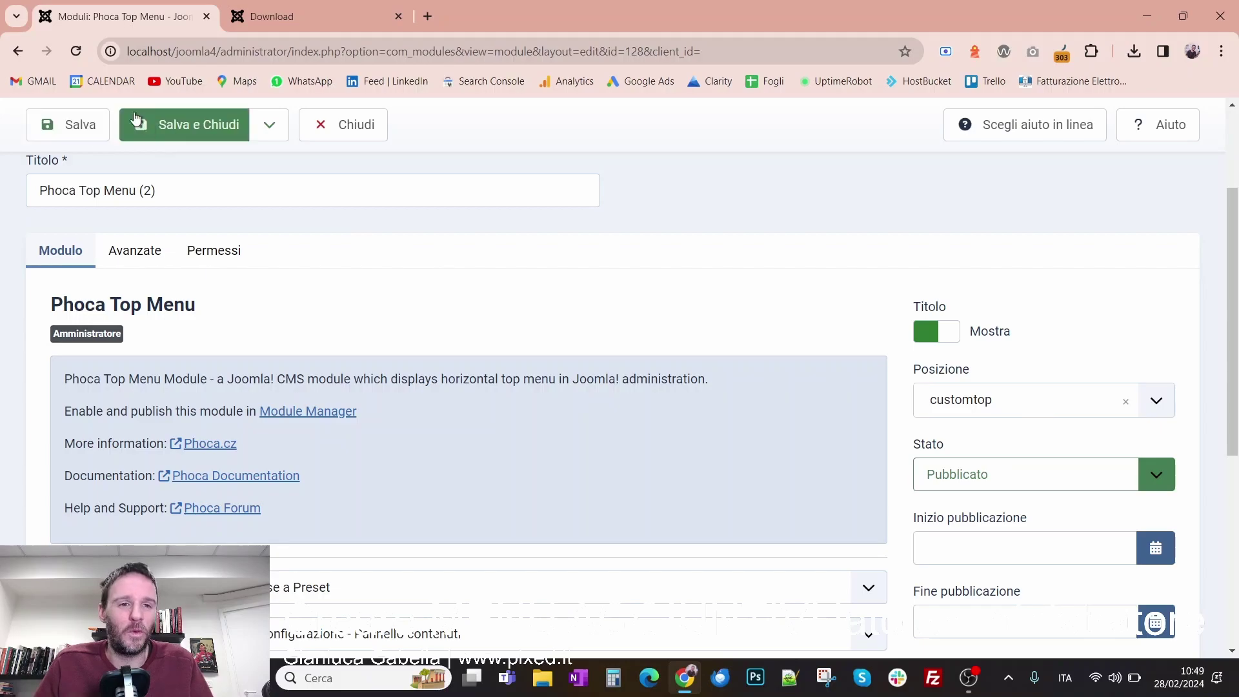
click(185, 126)
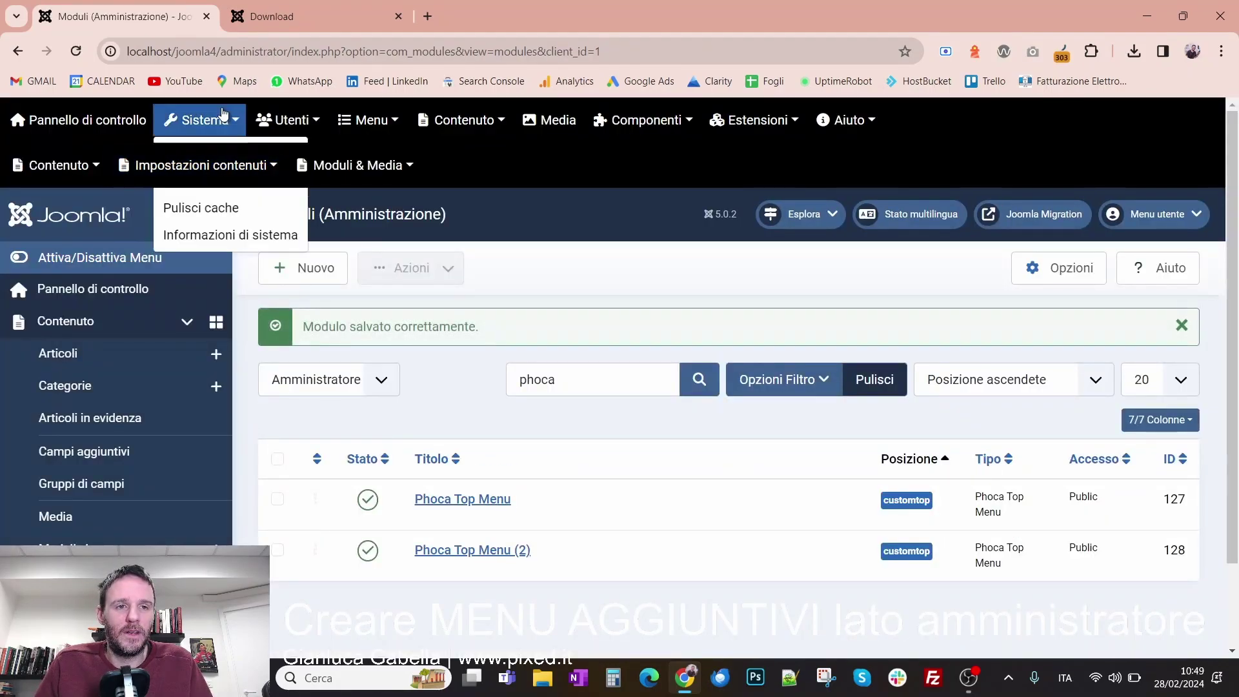
mouse_move(358, 166)
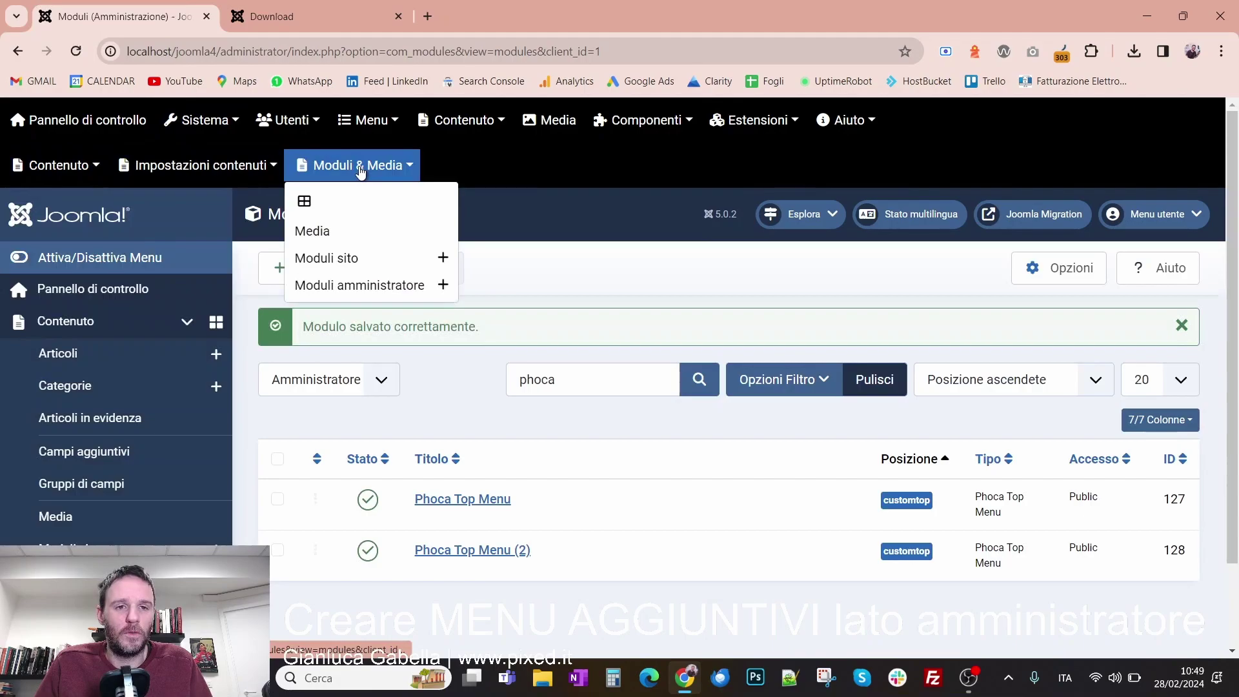
mouse_move(195, 137)
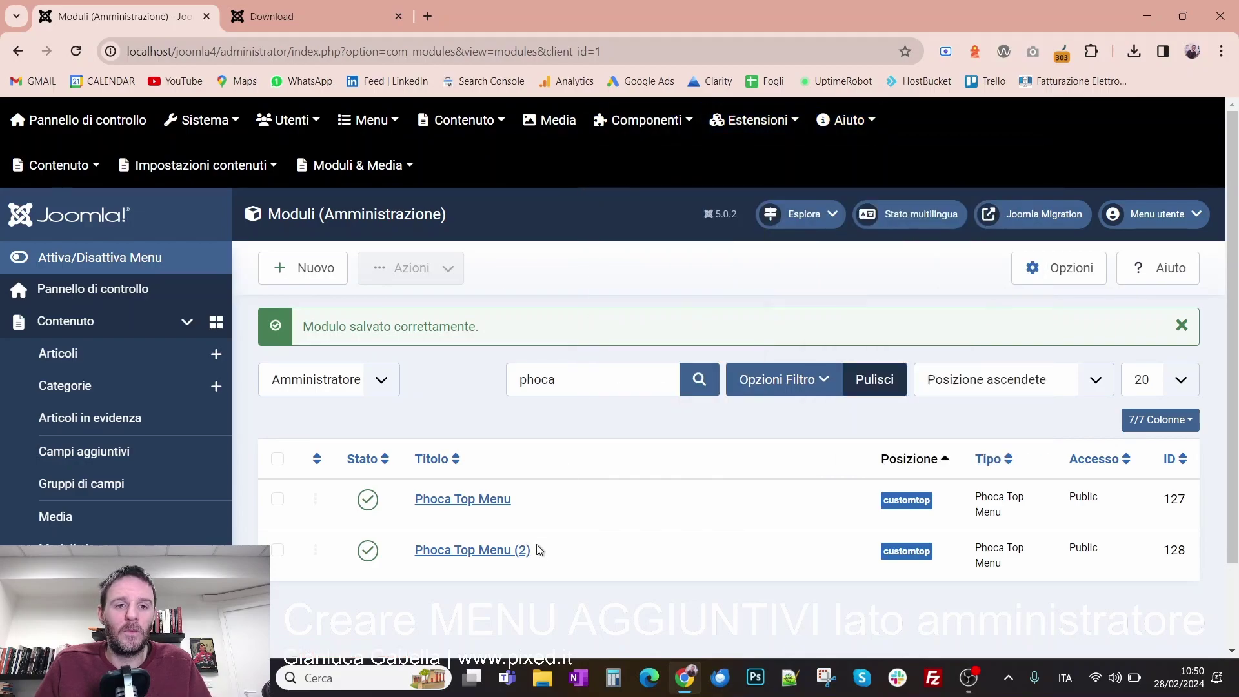
Step: Move the Phoca Top Menu (2) module to position In basso [bottom], save and close it, and check its menu below the list
click(516, 556)
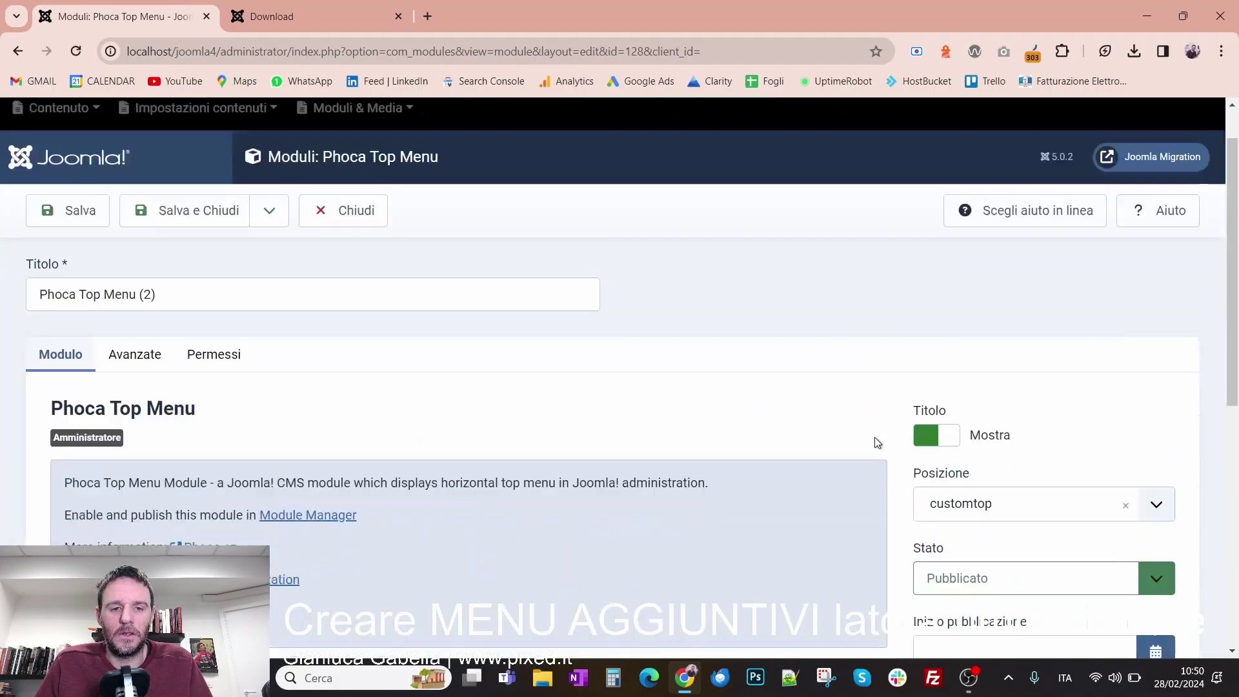
click(1046, 355)
scroll(1069, 460, down, 3)
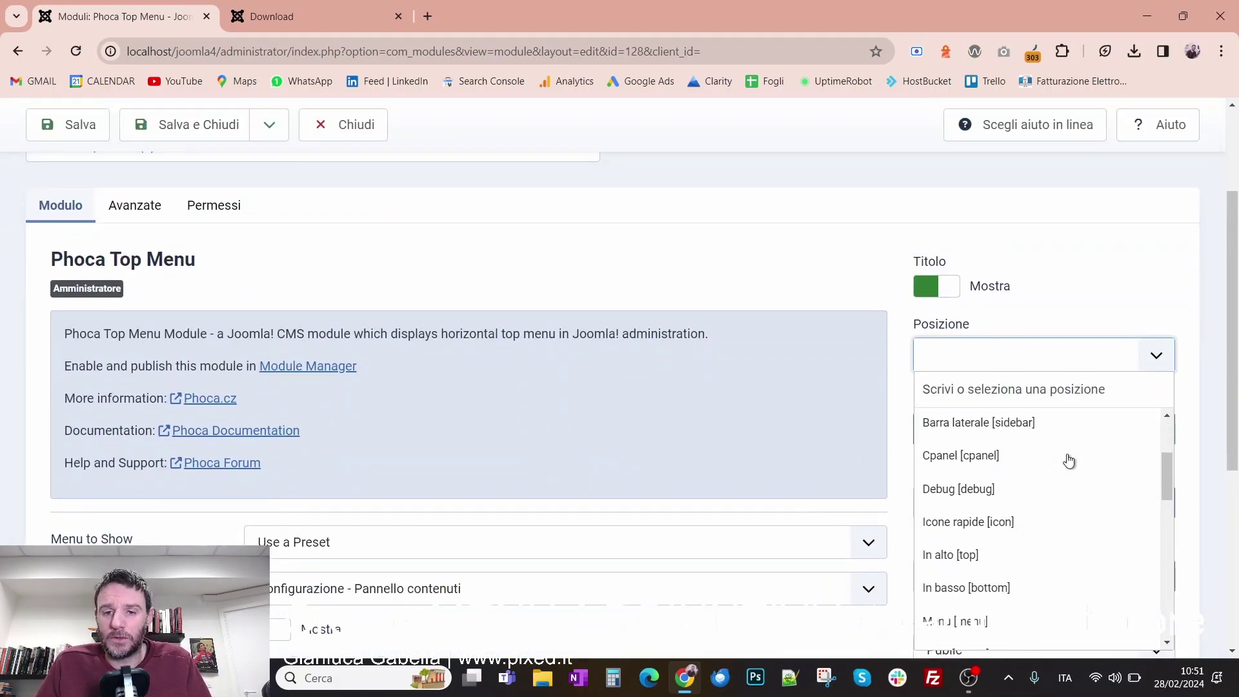
scroll(1069, 461, down, 2)
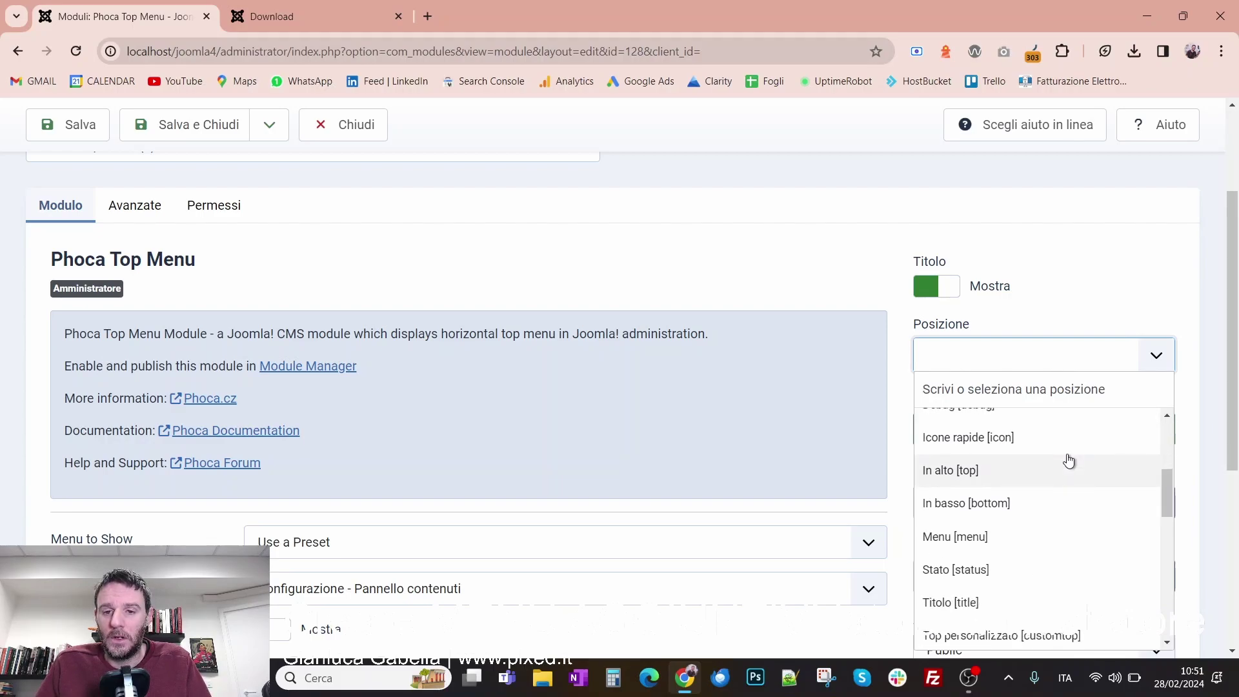
scroll(1069, 460, down, 2)
scroll(1069, 461, up, 5)
scroll(1069, 461, down, 3)
scroll(1069, 461, down, 2)
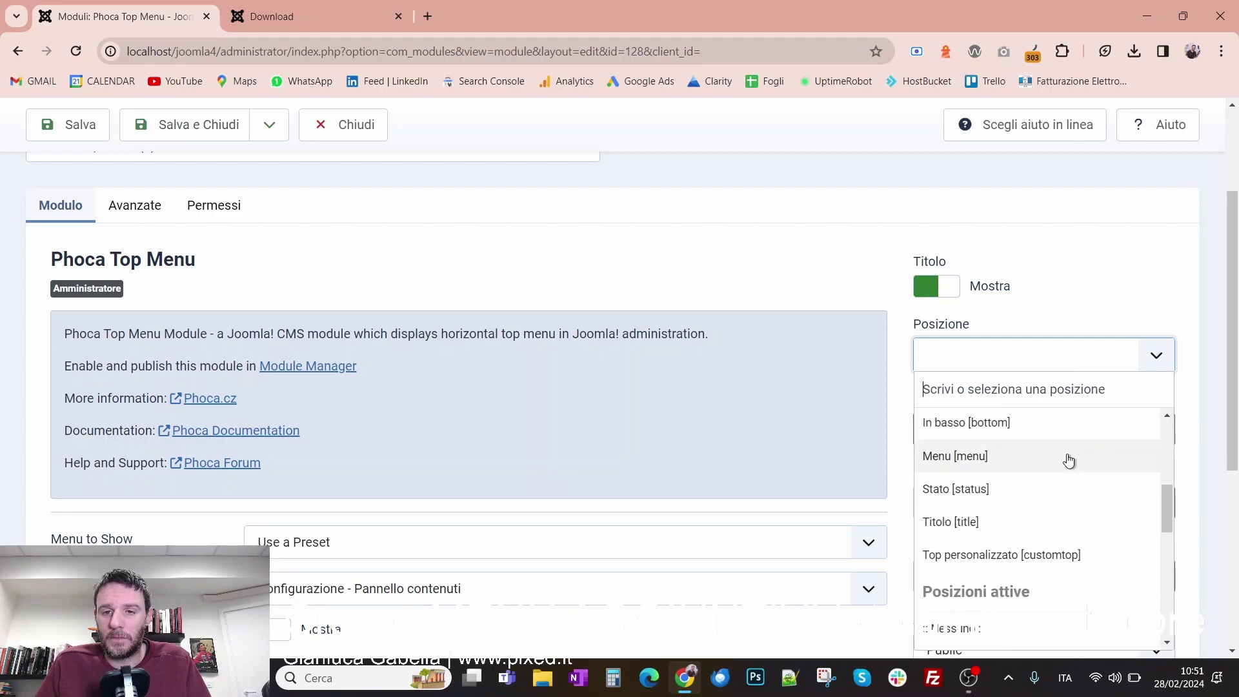
scroll(1069, 461, up, 2)
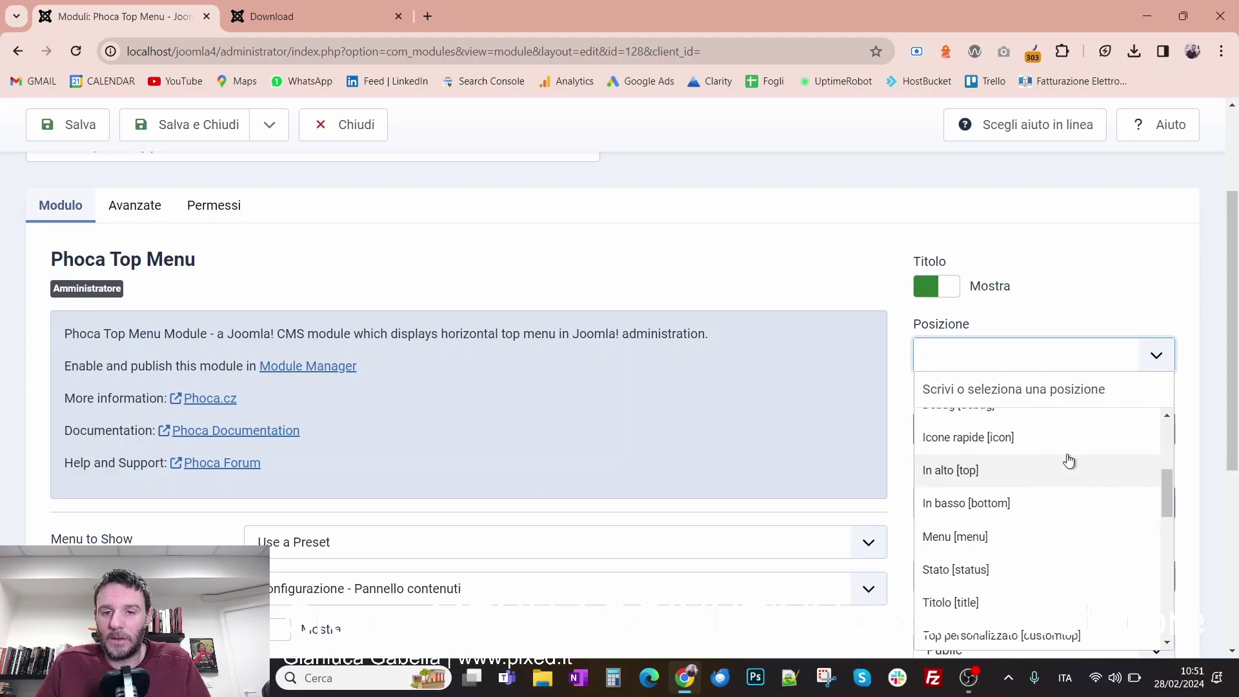
click(1065, 501)
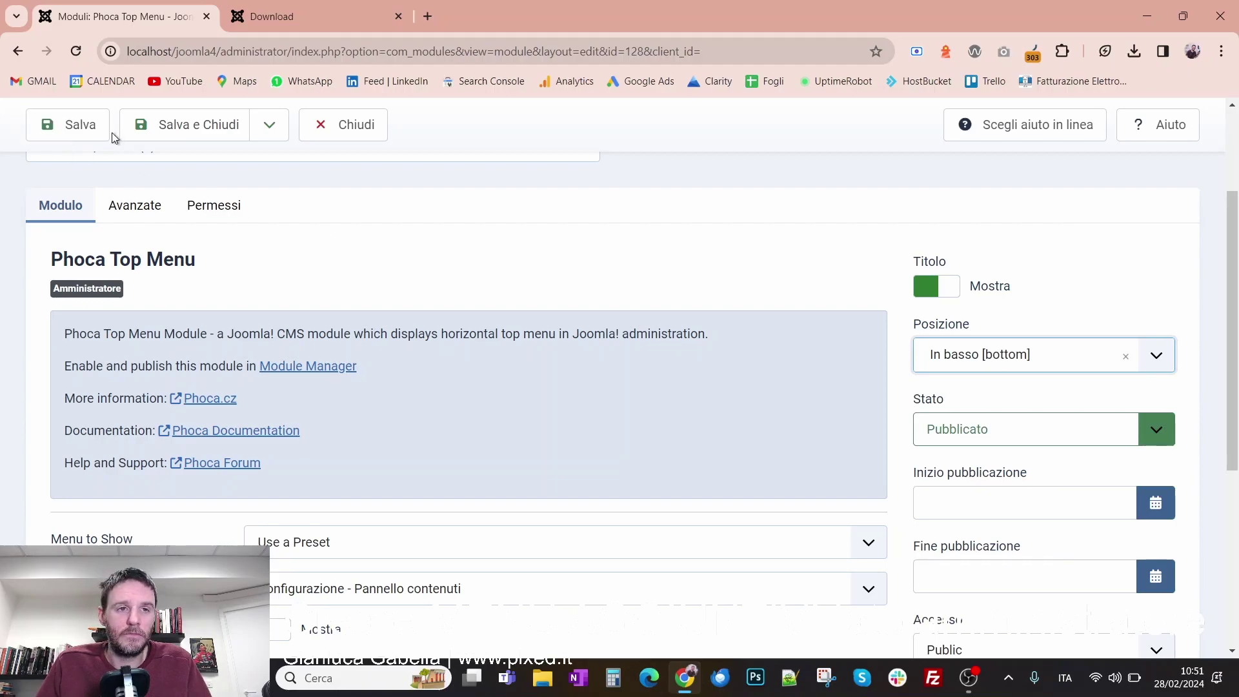
click(150, 130)
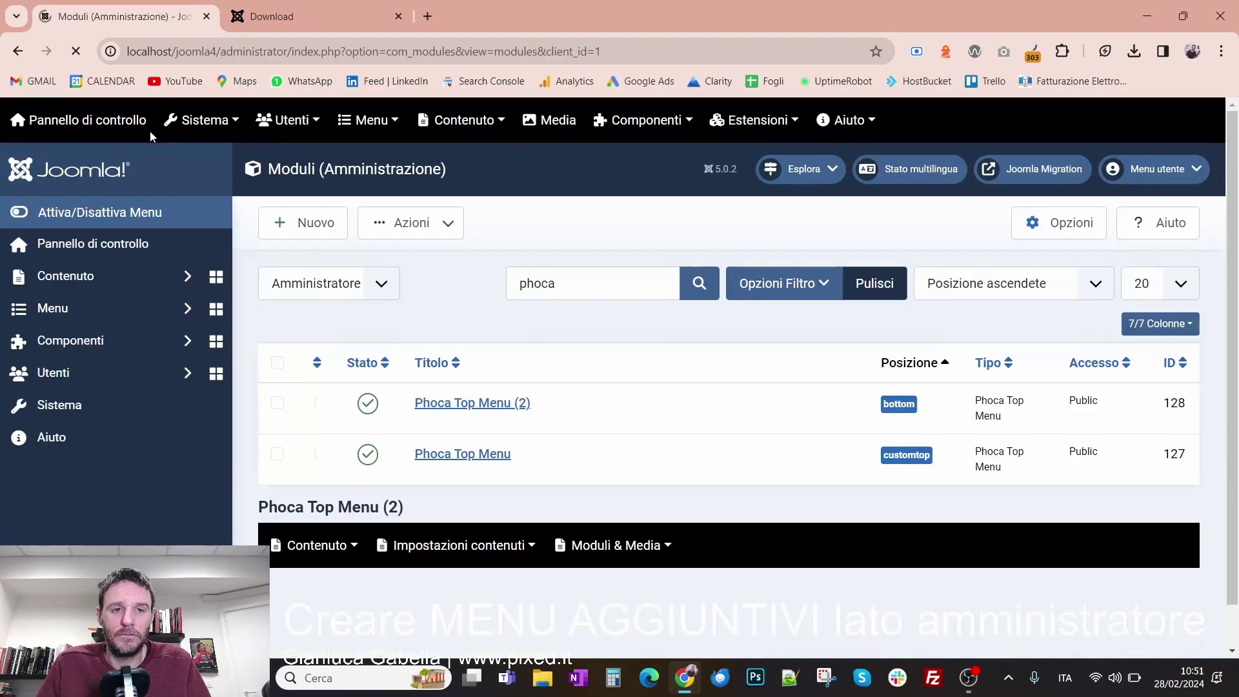
scroll(379, 339, down, 1)
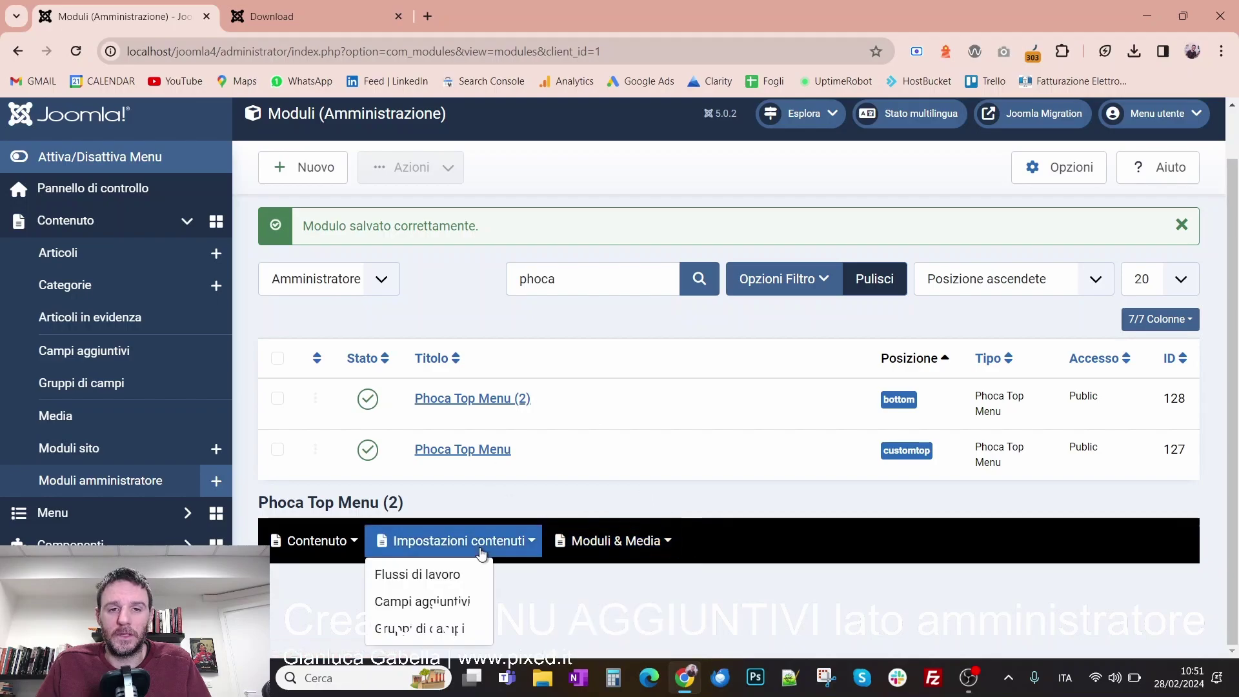
mouse_move(614, 542)
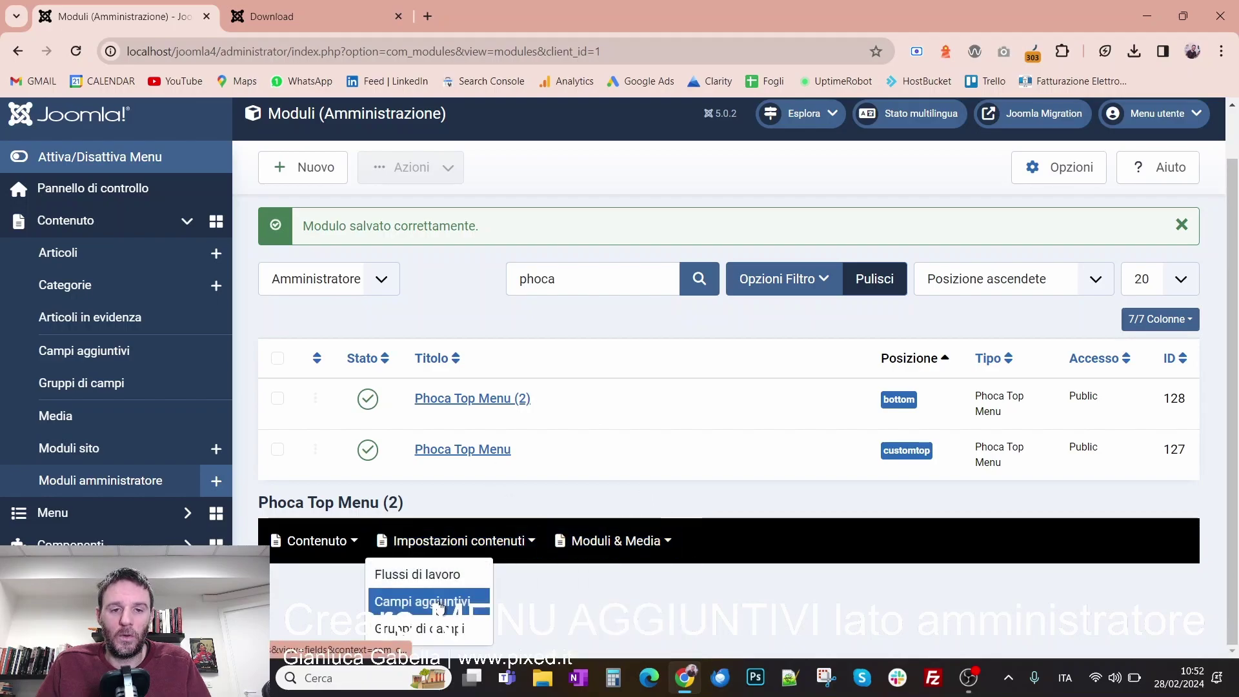
mouse_move(398, 536)
Step: Change the Phoca Top Menu (2) module's position to In alto [top], save and close it, and check its menu entries
click(500, 401)
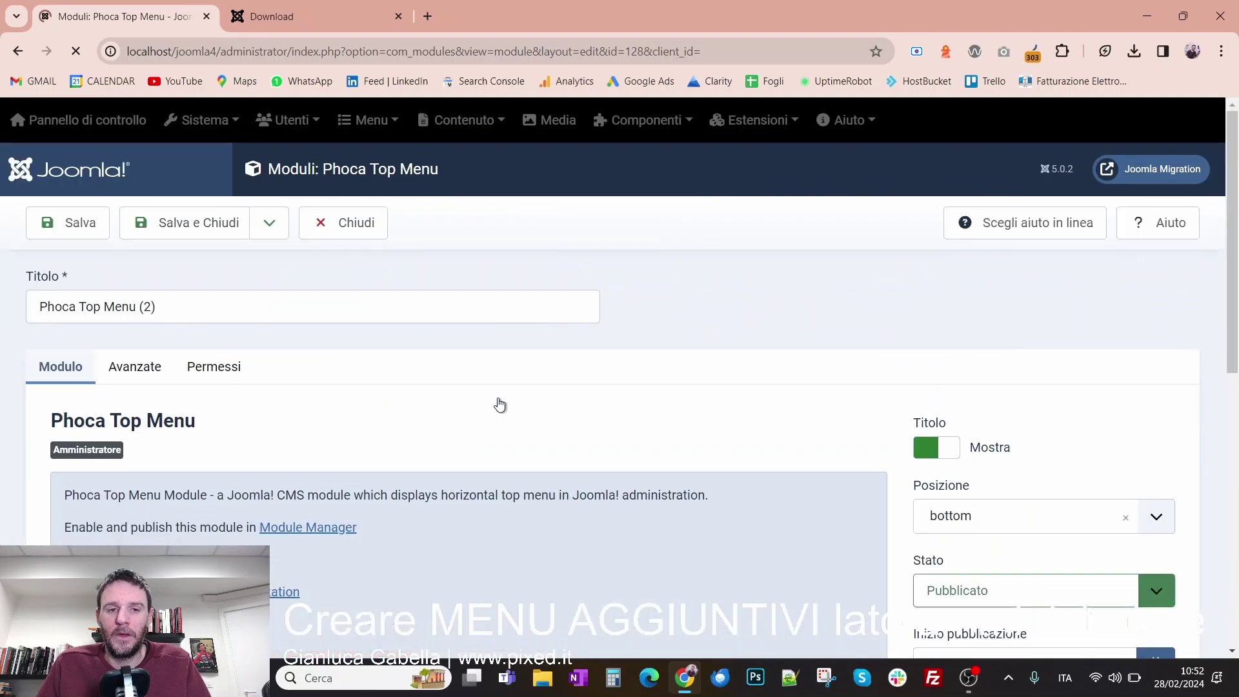
scroll(836, 437, down, 2)
click(972, 373)
scroll(1035, 484, down, 2)
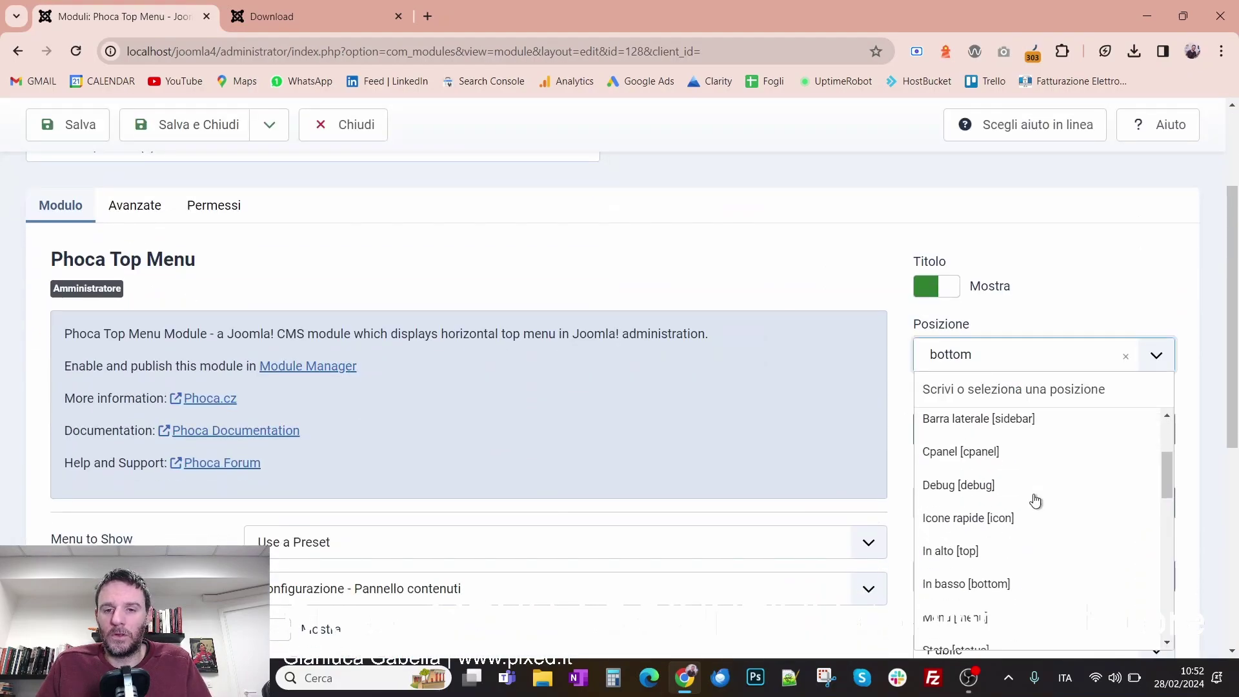
click(1025, 554)
click(166, 126)
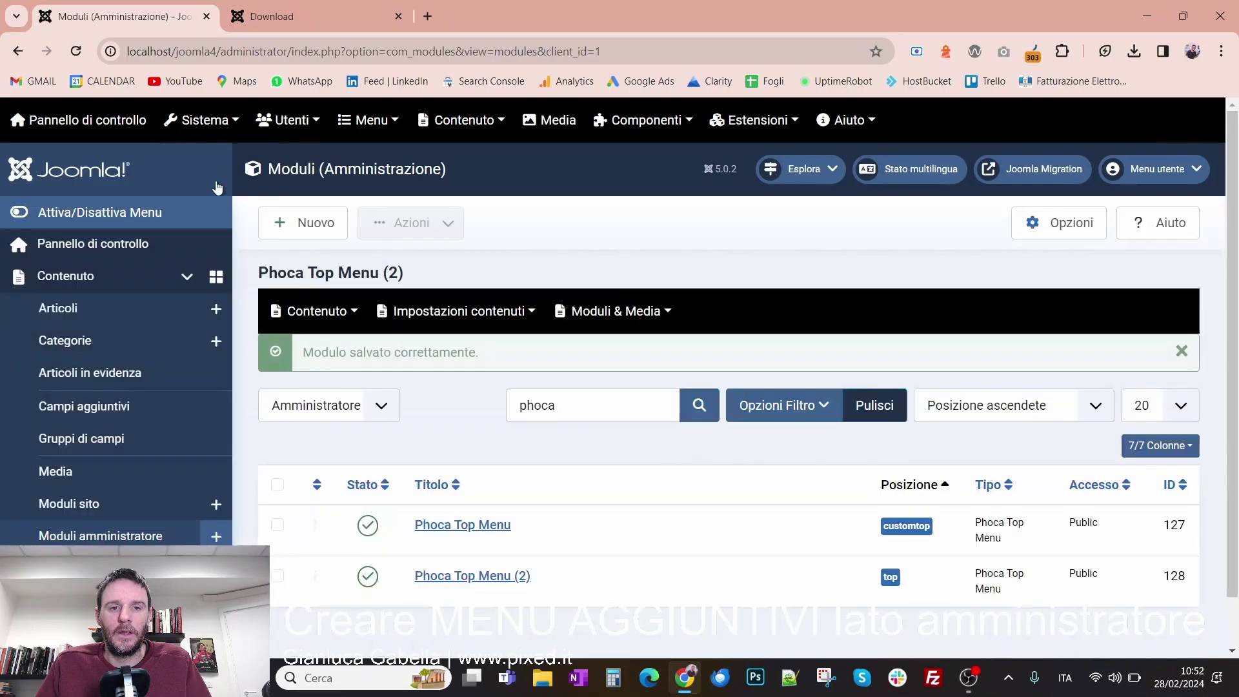
click(360, 315)
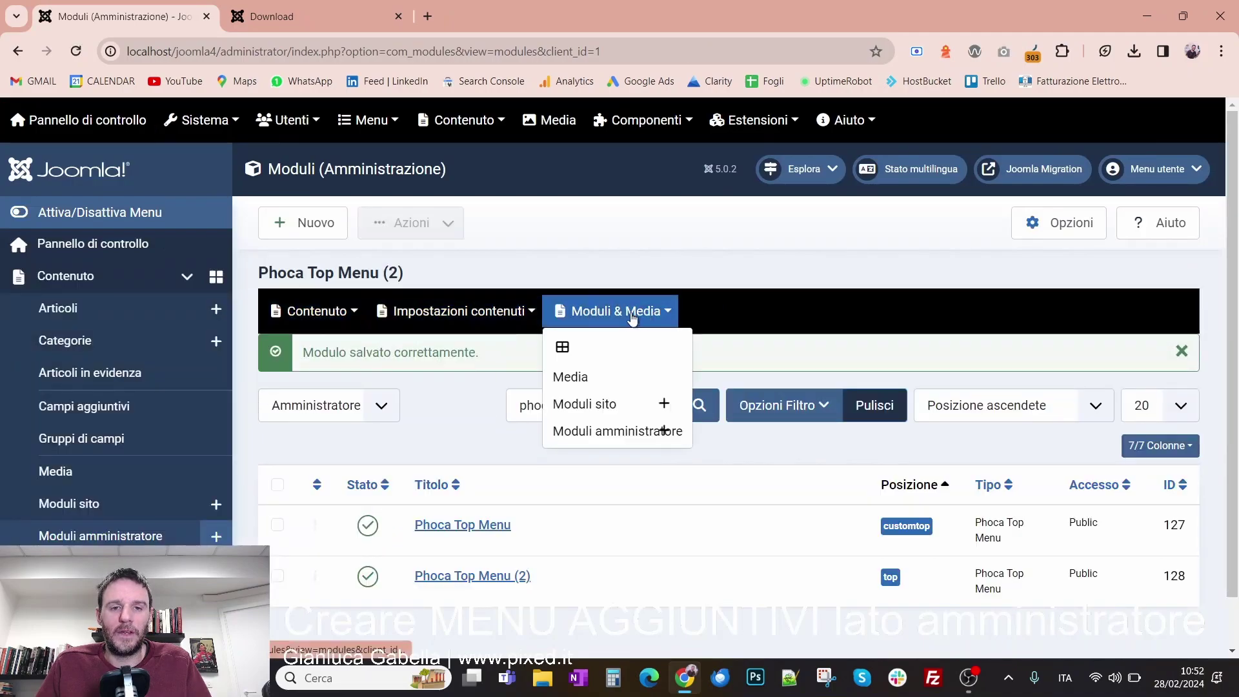
Step: Set the Phoca Top Menu (2) module's status to Sospeso, then save and close it
click(510, 584)
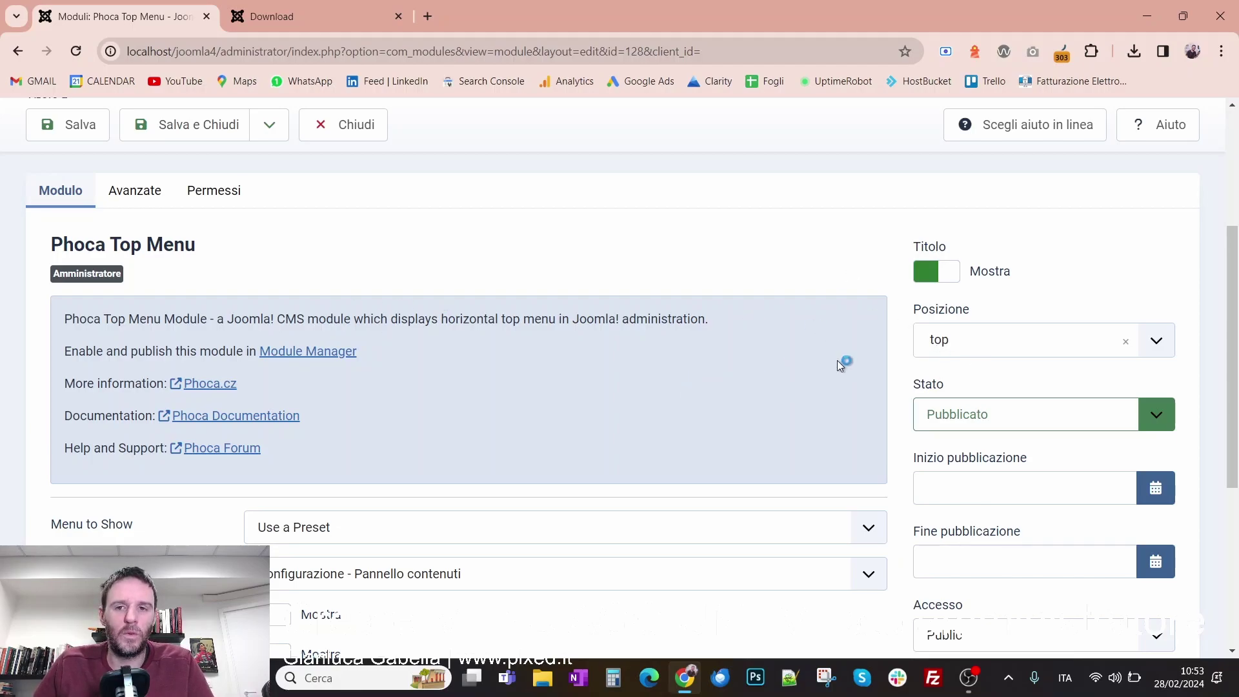
click(968, 416)
click(982, 460)
scroll(598, 404, up, 4)
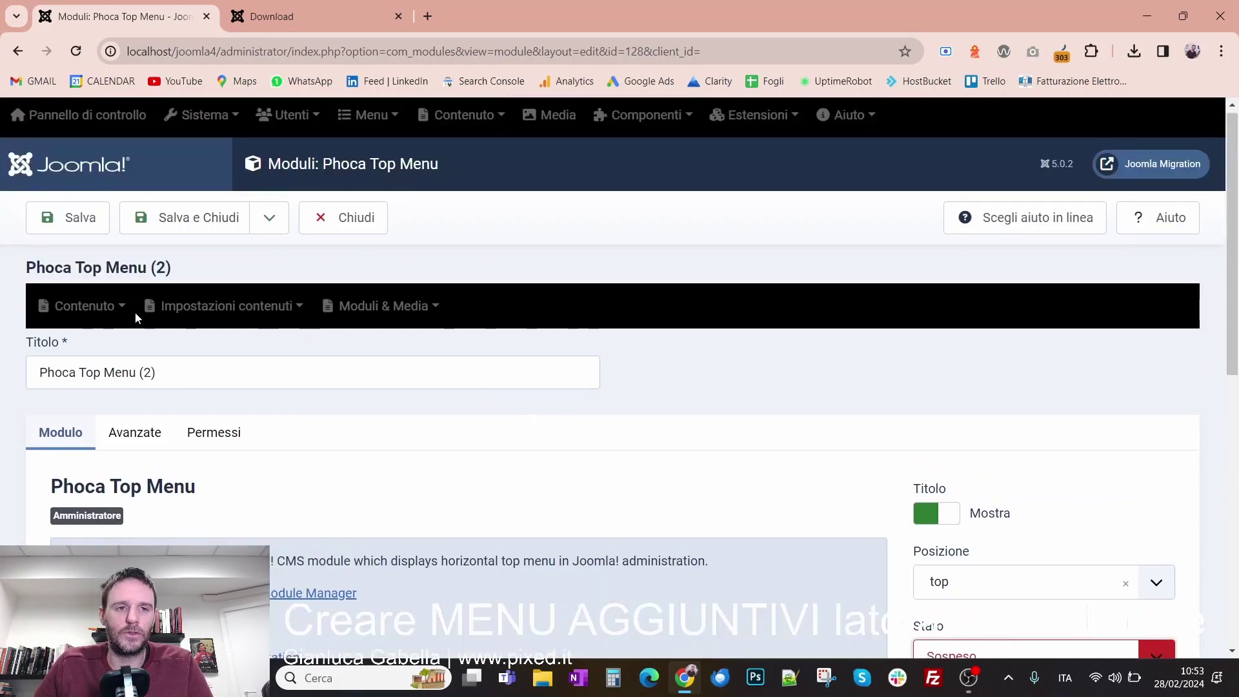
click(169, 220)
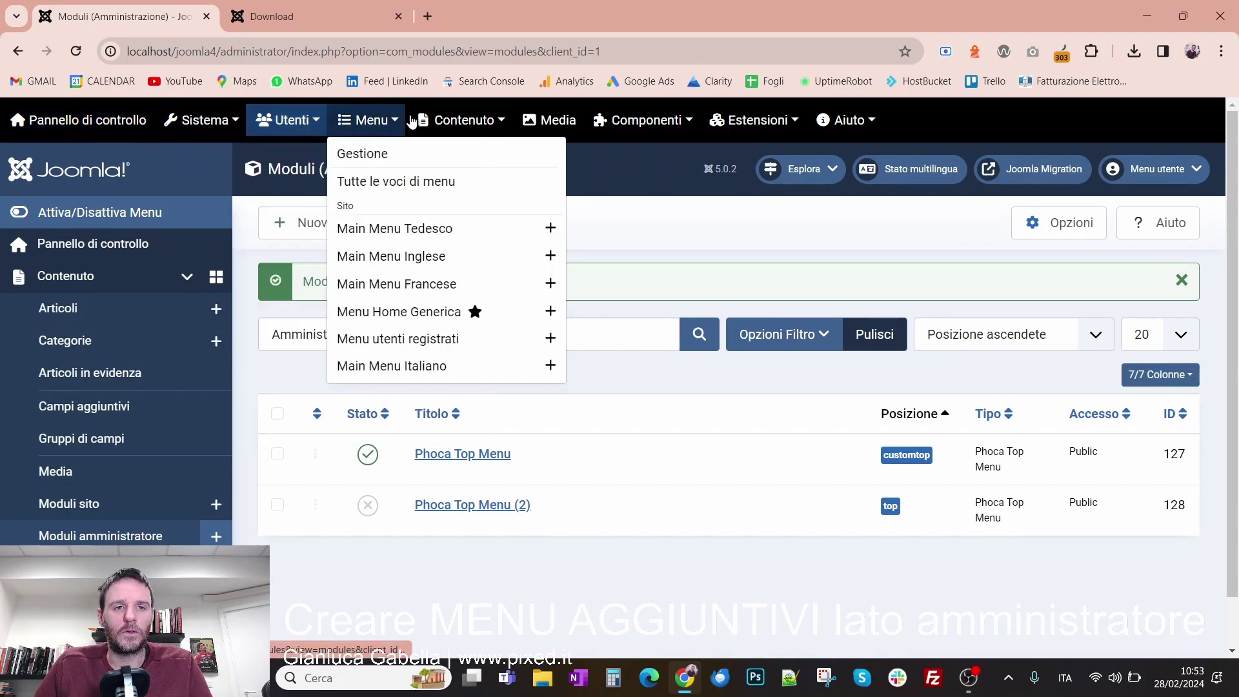
mouse_move(854, 116)
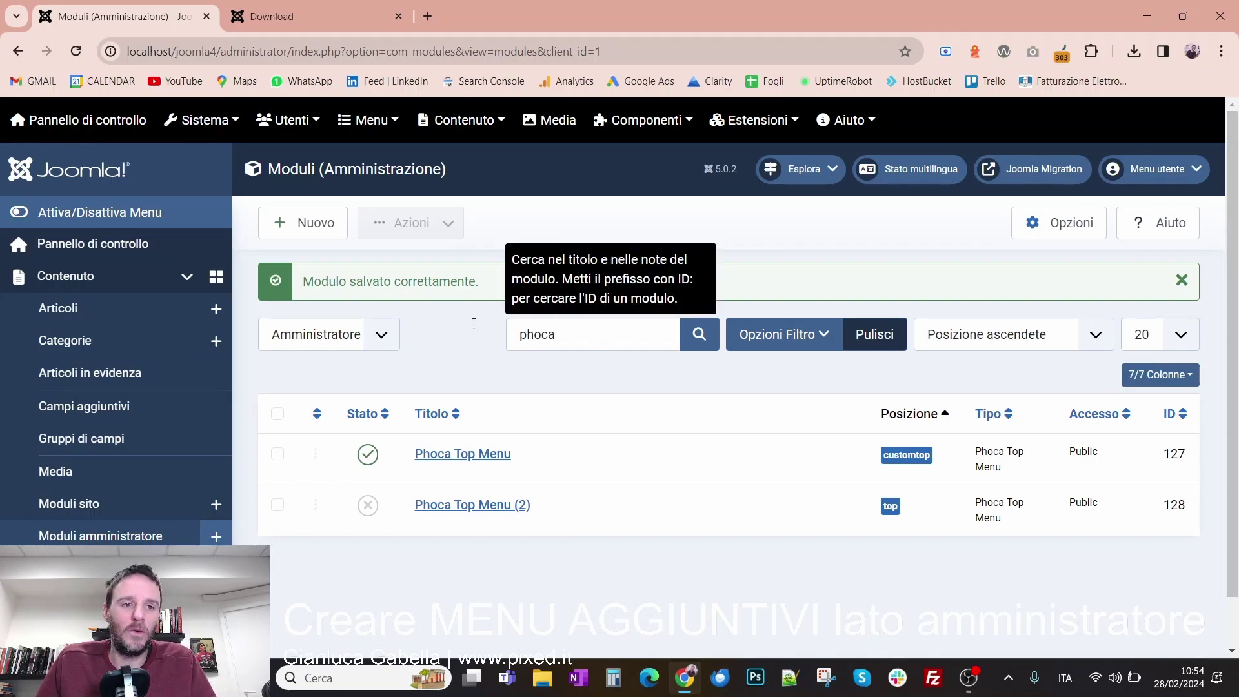
Step: Open the menu management list and switch it from site menus to Amministratore menus
click(140, 284)
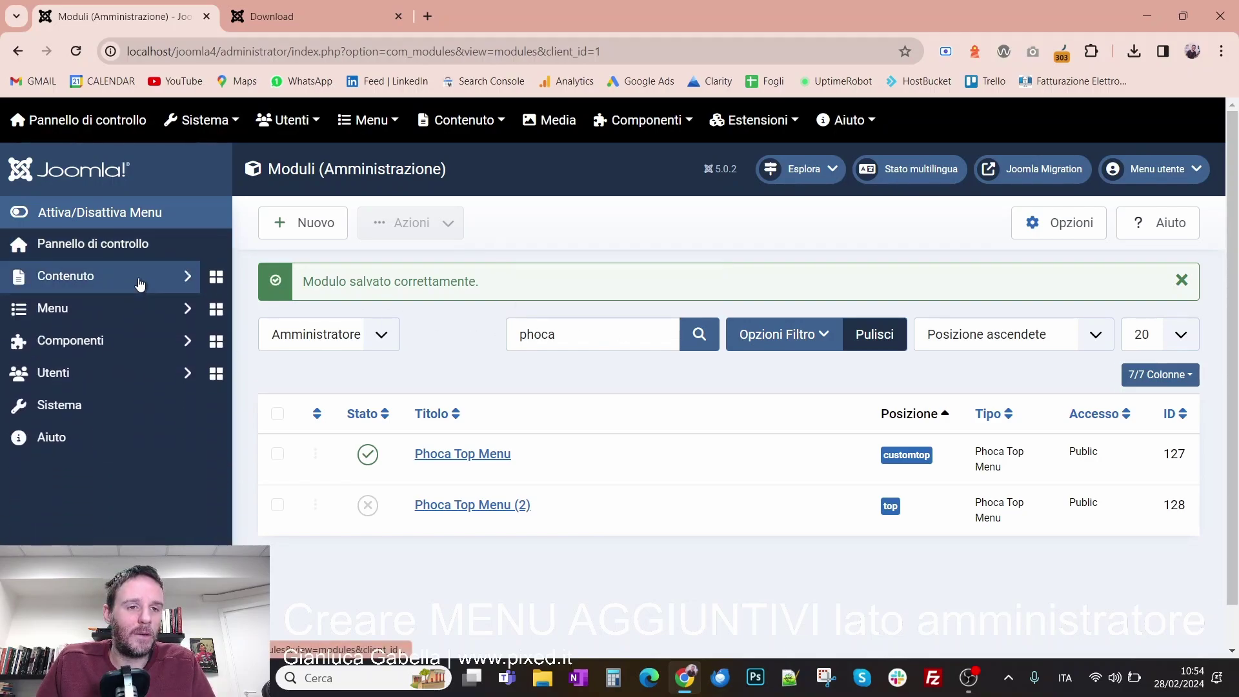
click(124, 317)
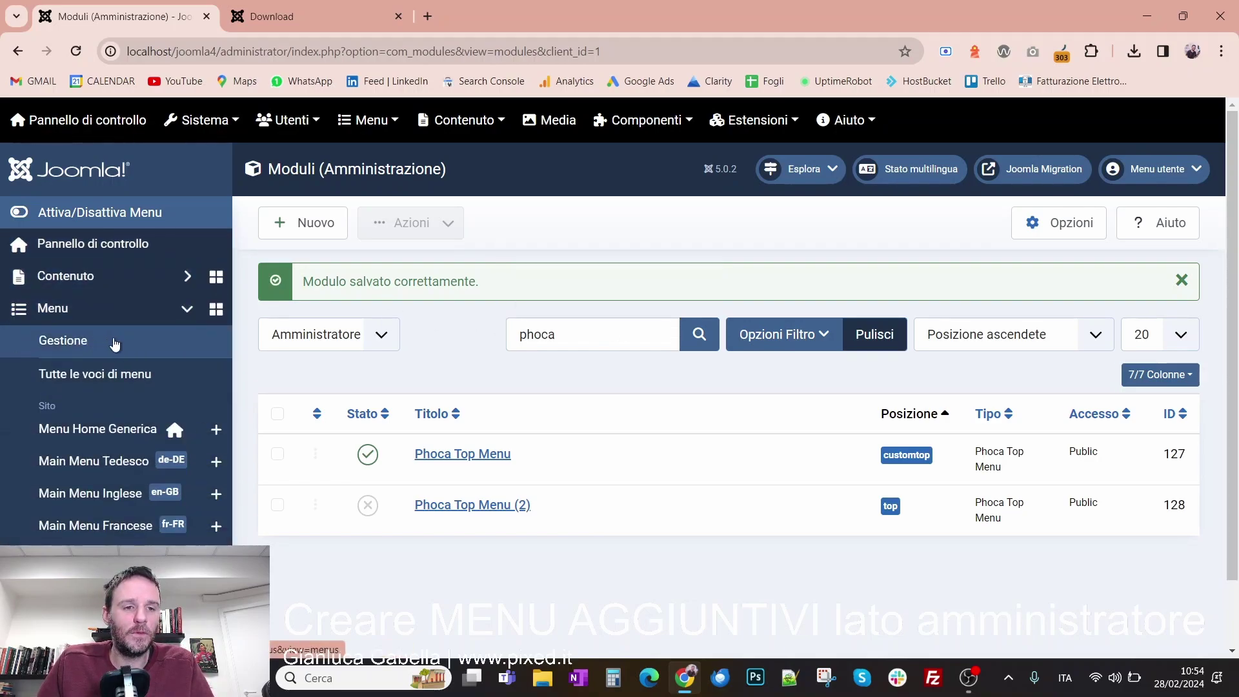
click(52, 348)
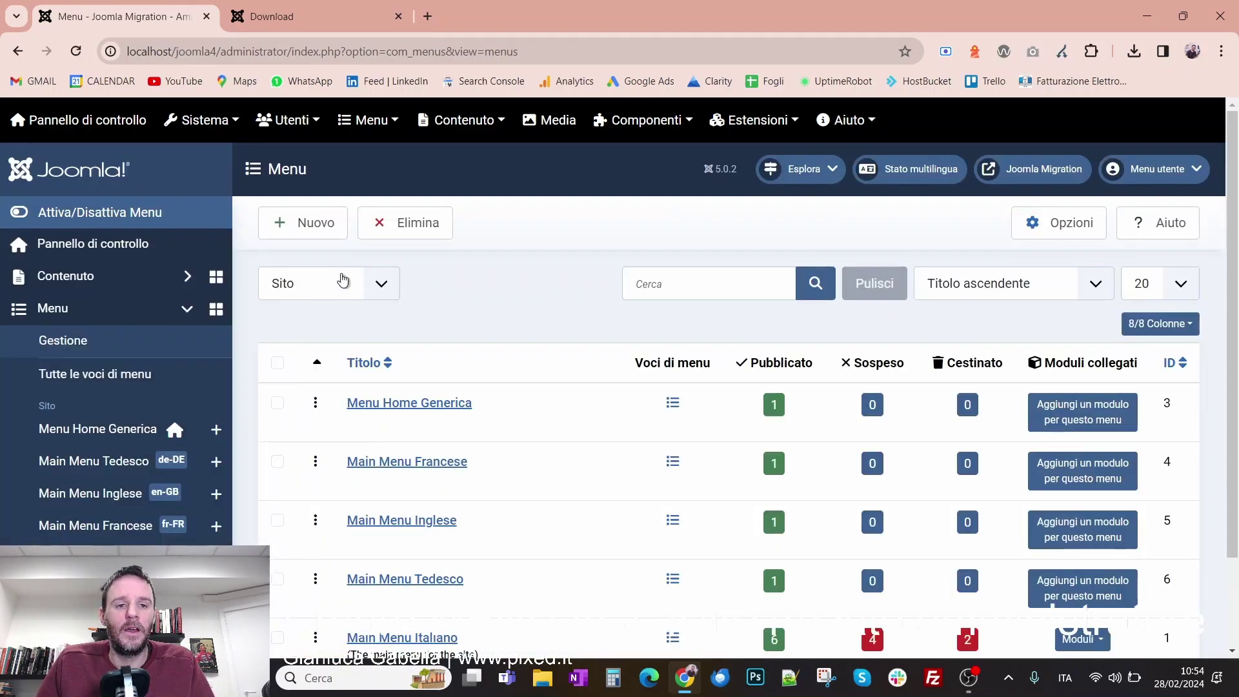
scroll(422, 421, down, 2)
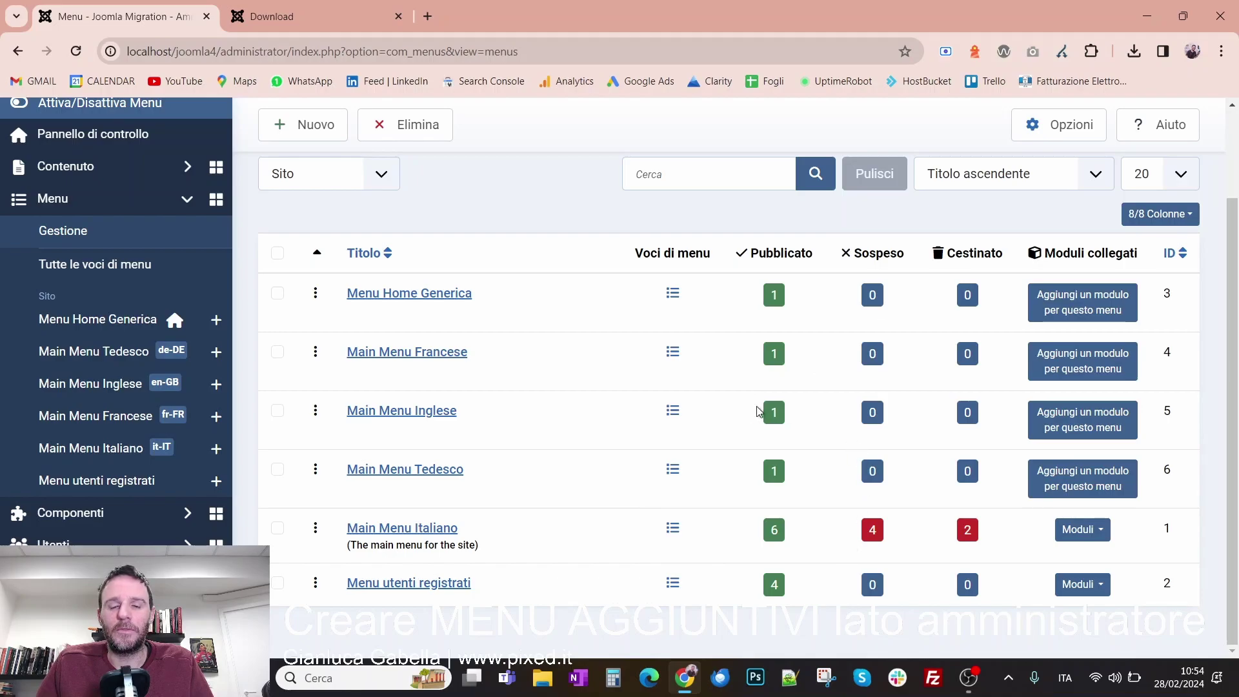
scroll(743, 423, up, 1)
scroll(735, 433, up, 1)
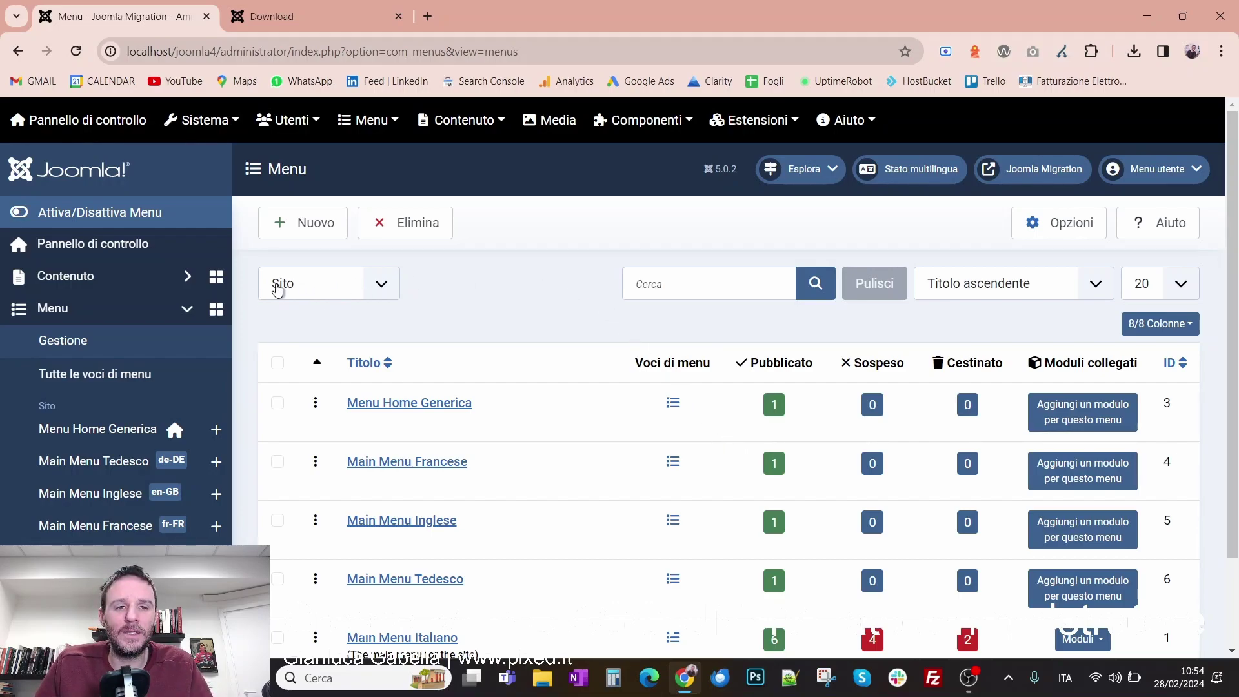
click(314, 294)
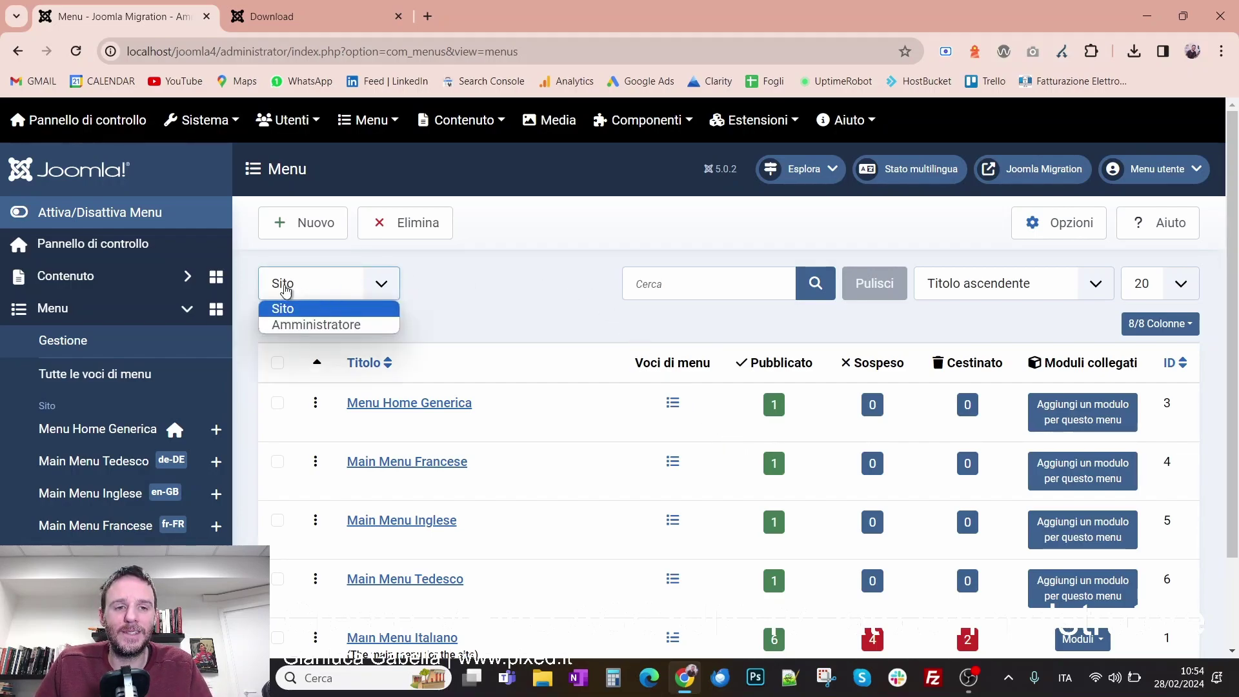
click(326, 324)
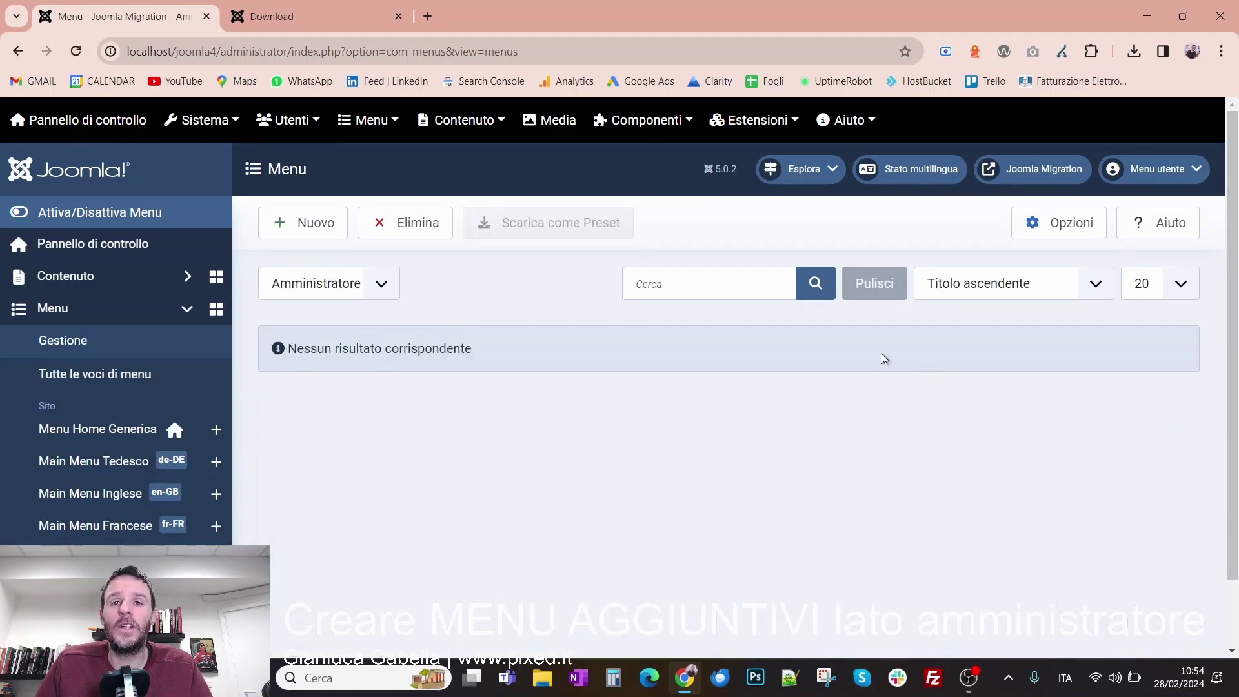
Step: Create an administrator menu titled Menu Custom with menu type menucustom and no preset, then save and close it
click(305, 229)
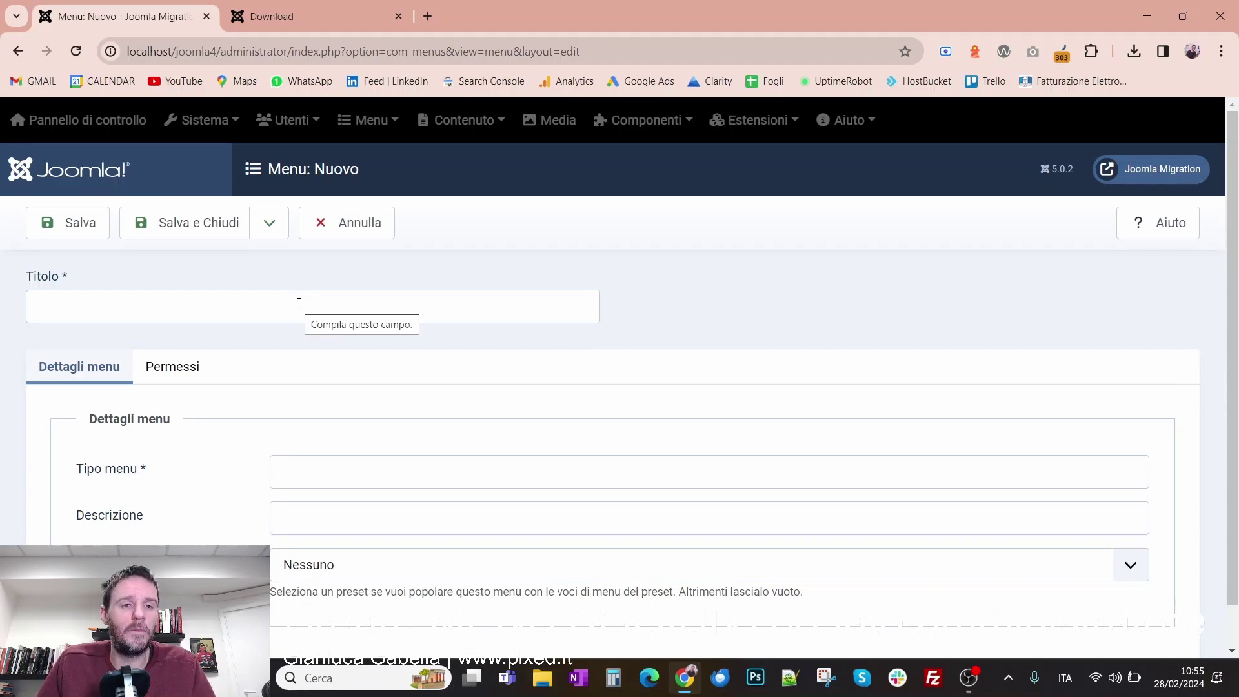
click(299, 303)
text(Menu Custom)
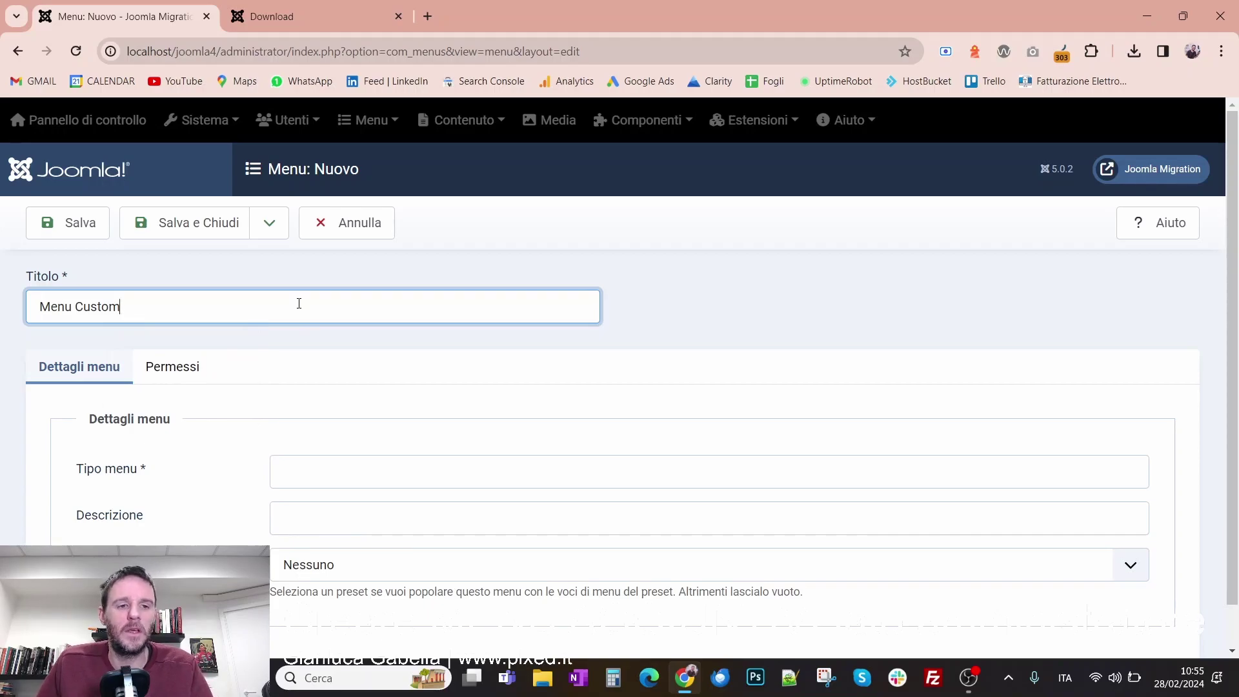
click(323, 476)
text(menuc)
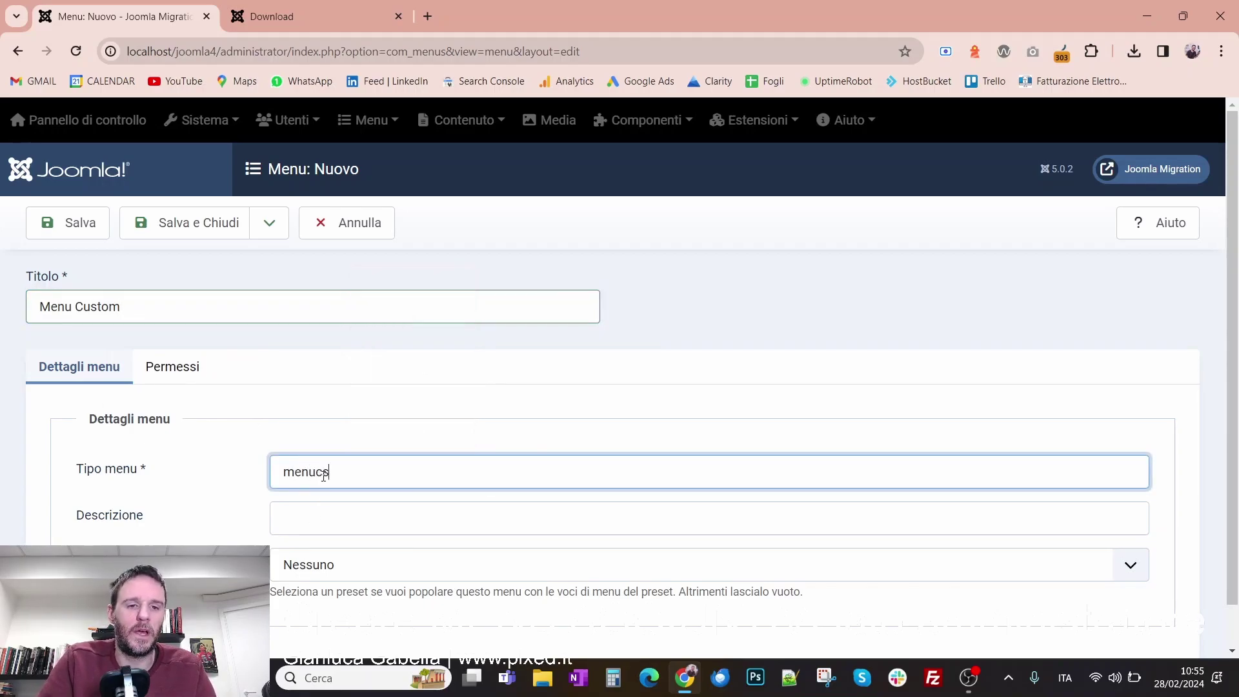
text(ustom)
double_click(323, 477)
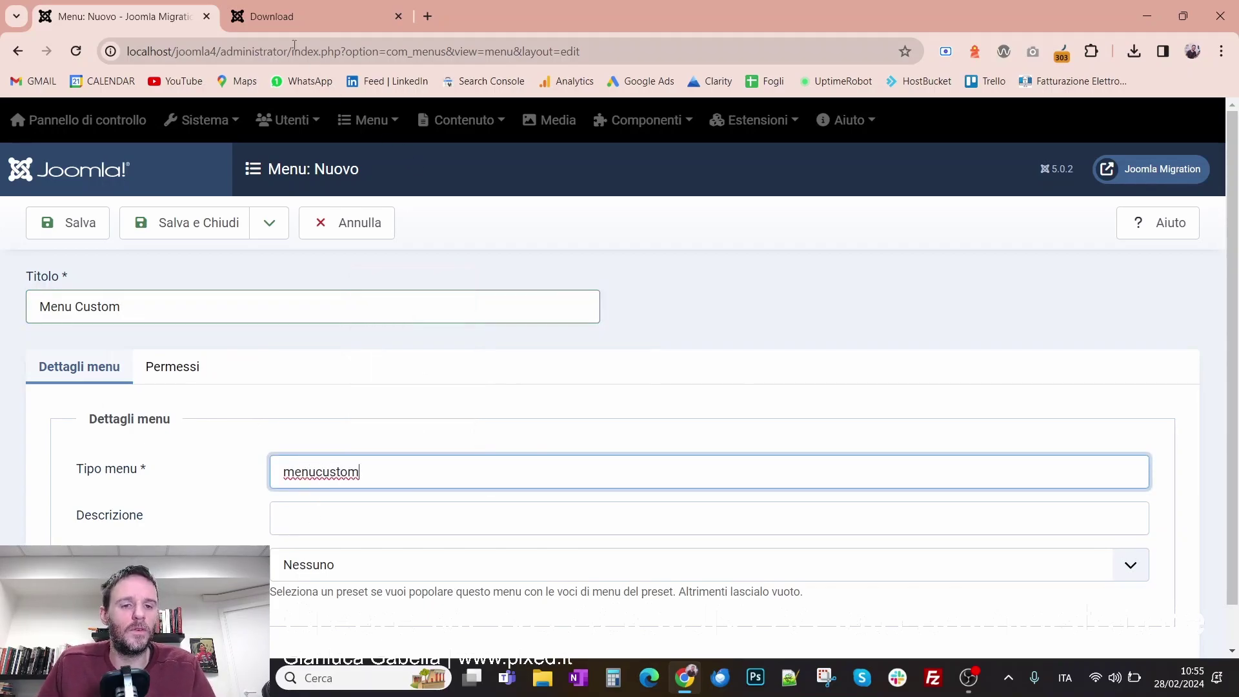
click(172, 225)
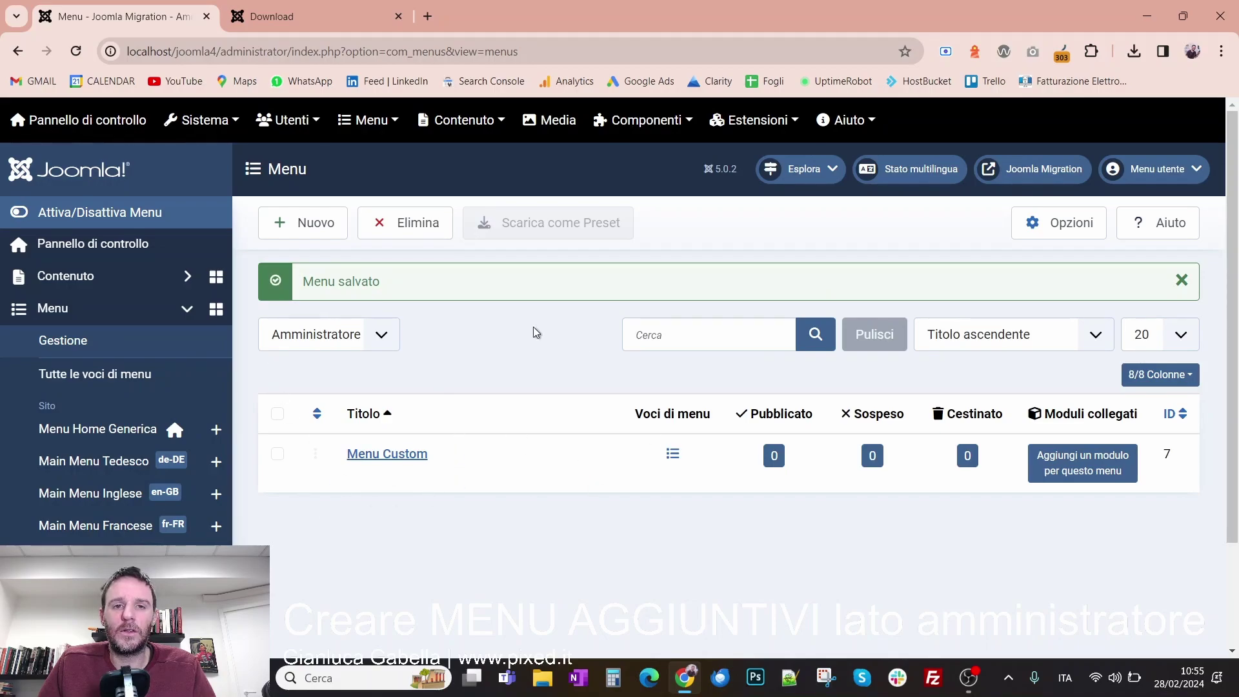
Step: Start a new menu item in Menu Custom and set its type to Articoli - Crea un articolo
scroll(509, 358, down, 2)
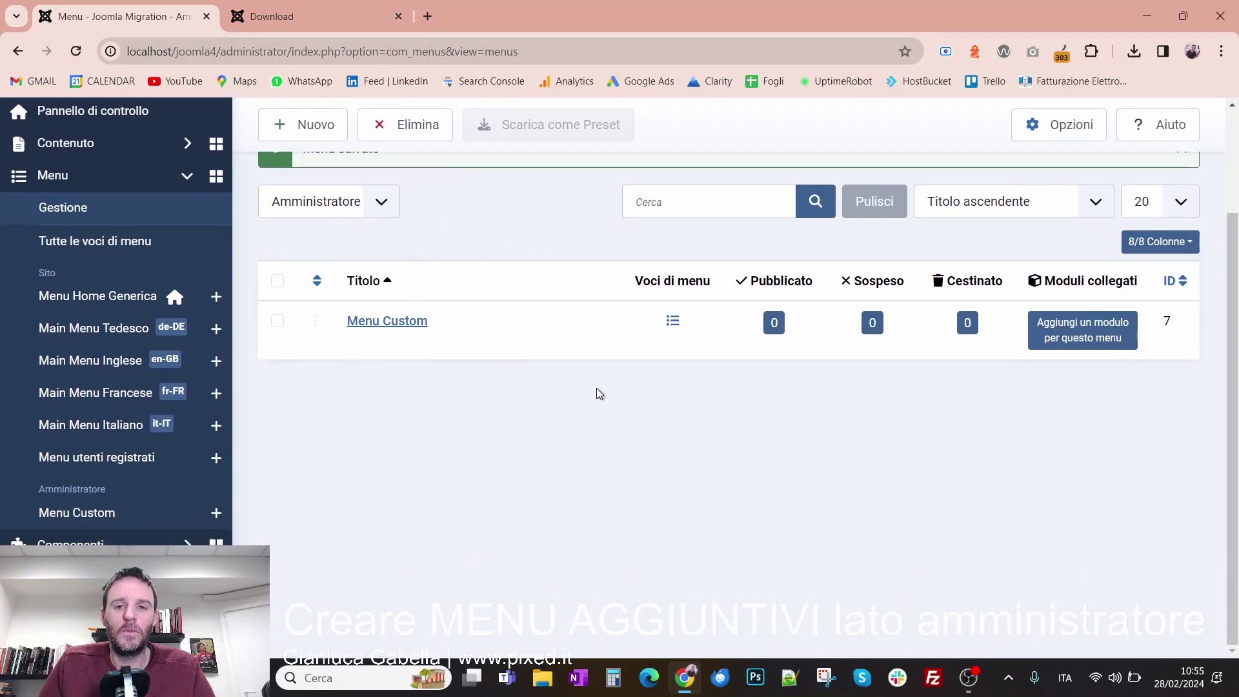
click(675, 322)
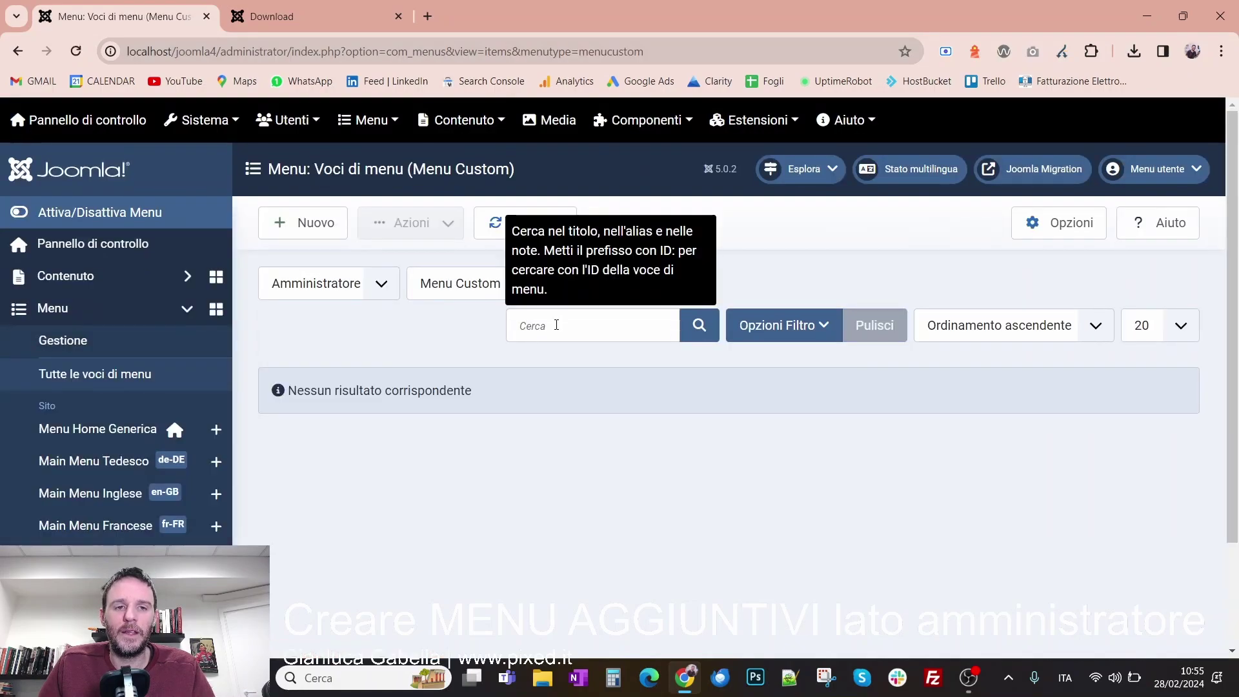
click(280, 222)
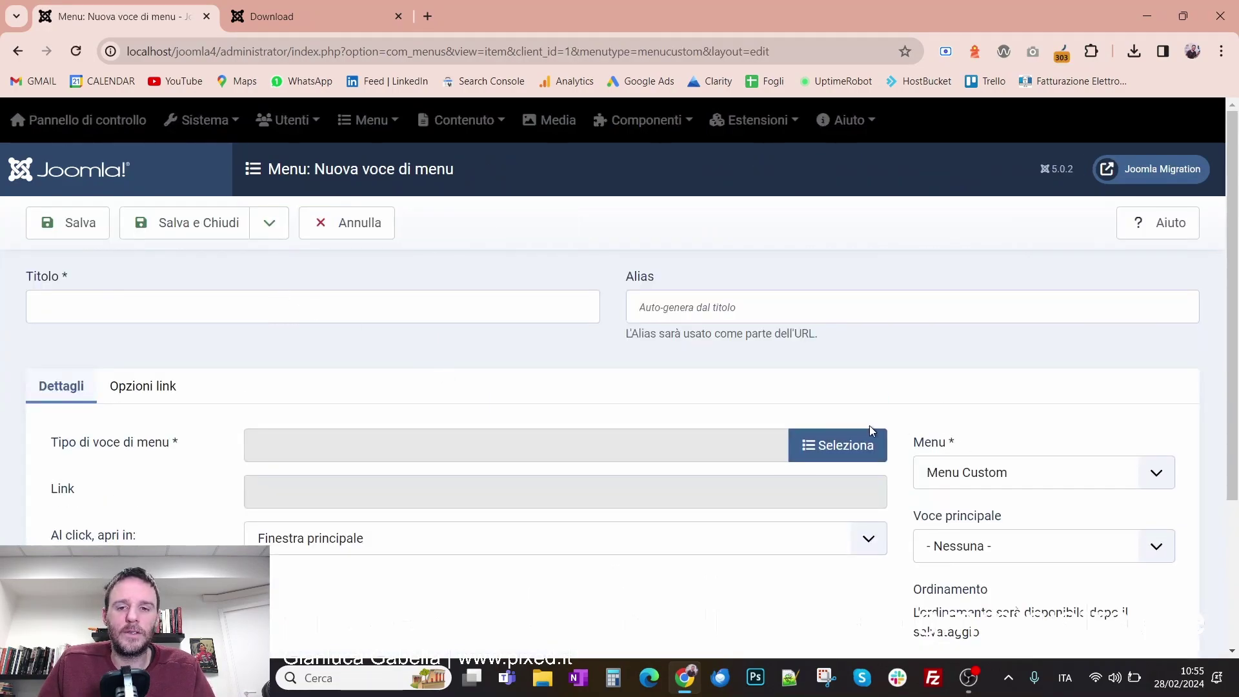
click(840, 445)
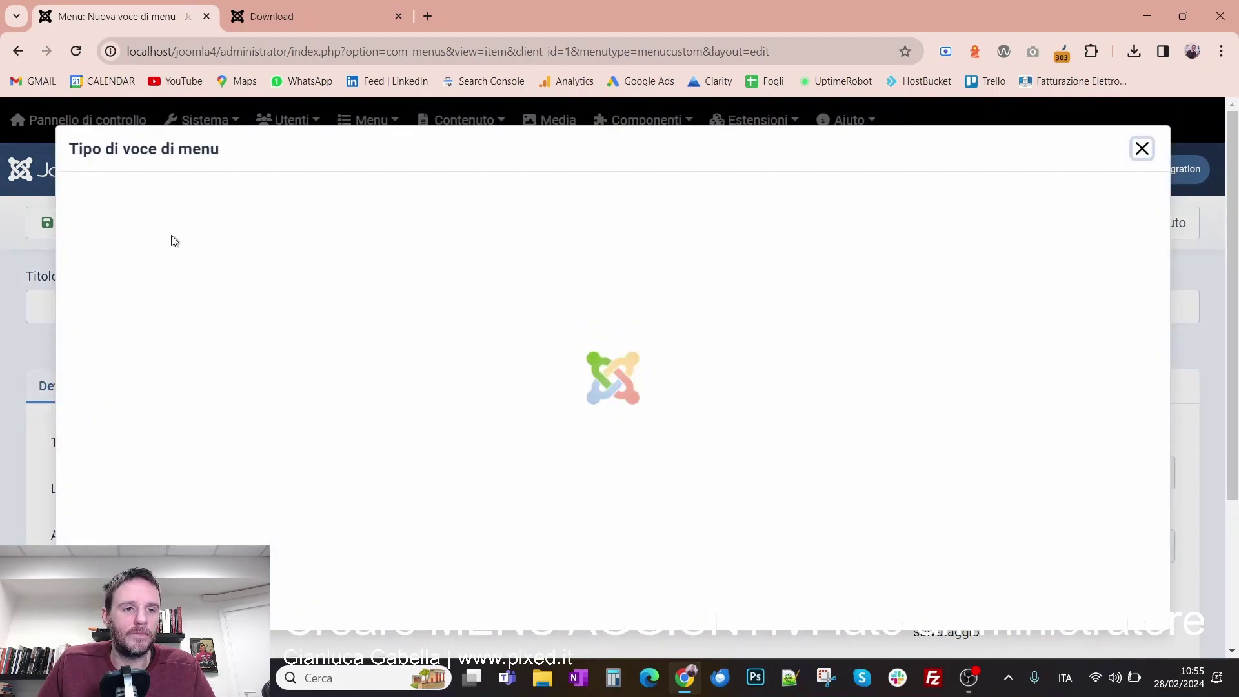
click(173, 295)
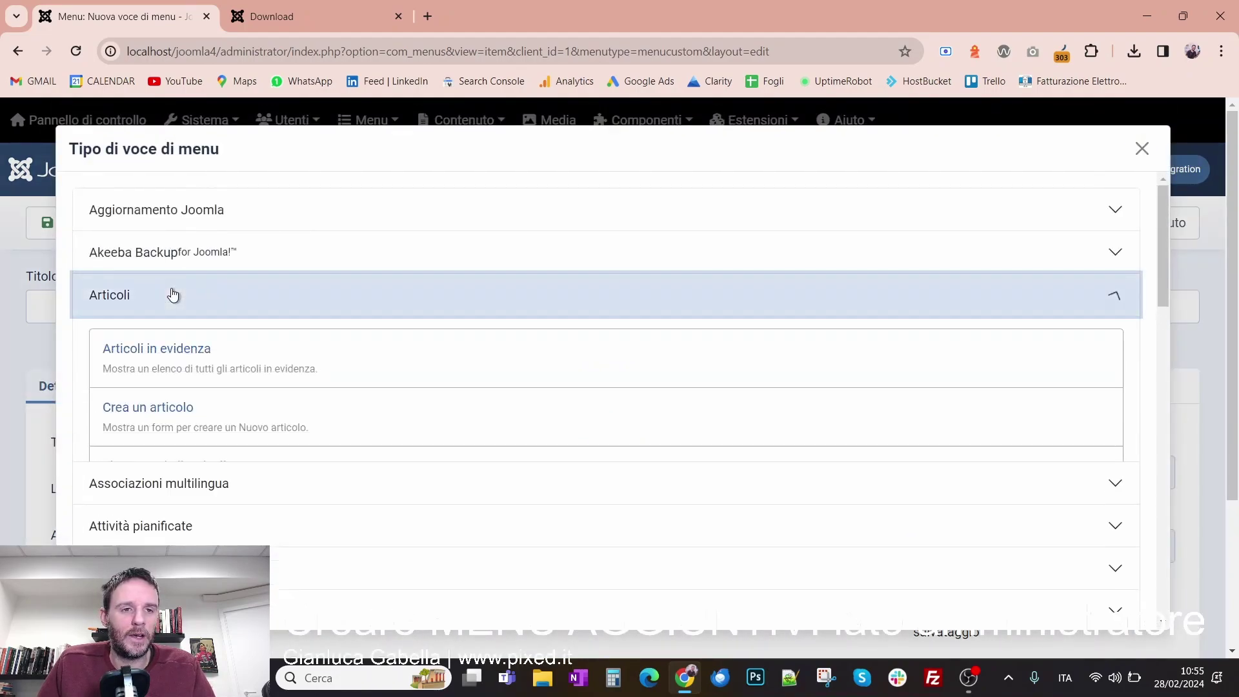
click(170, 417)
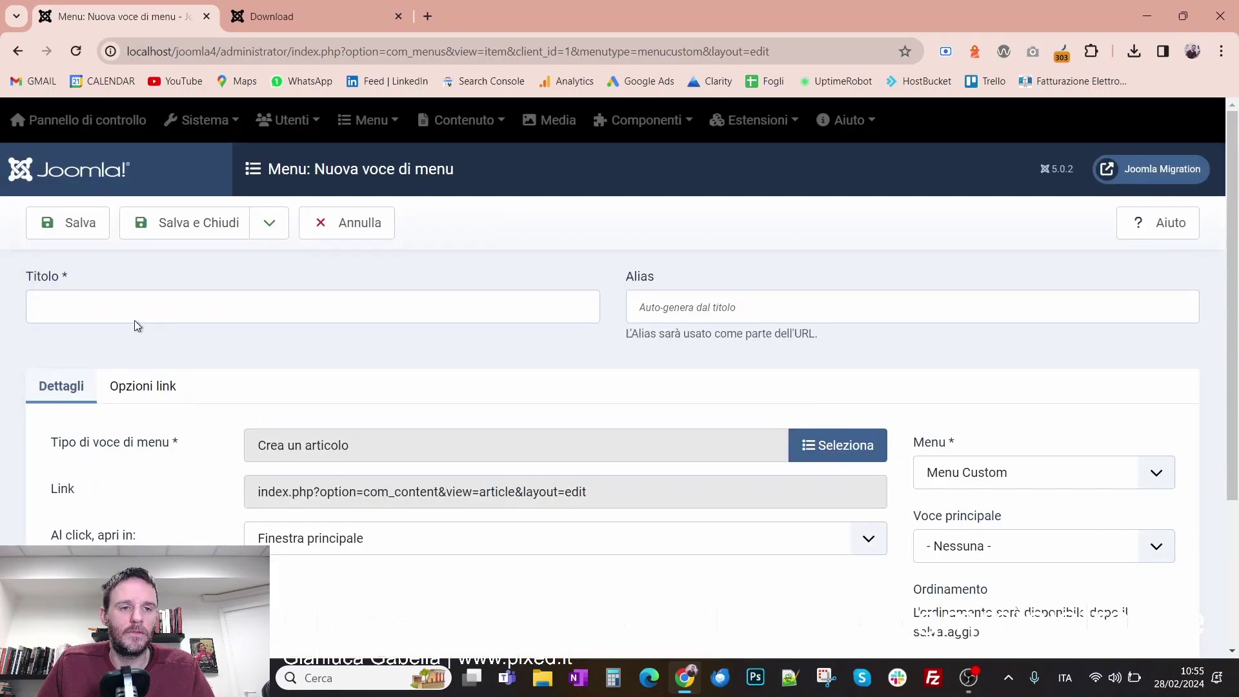
Step: Title the menu item Crea un articolo and save it, continuing with a new blank item
click(140, 301)
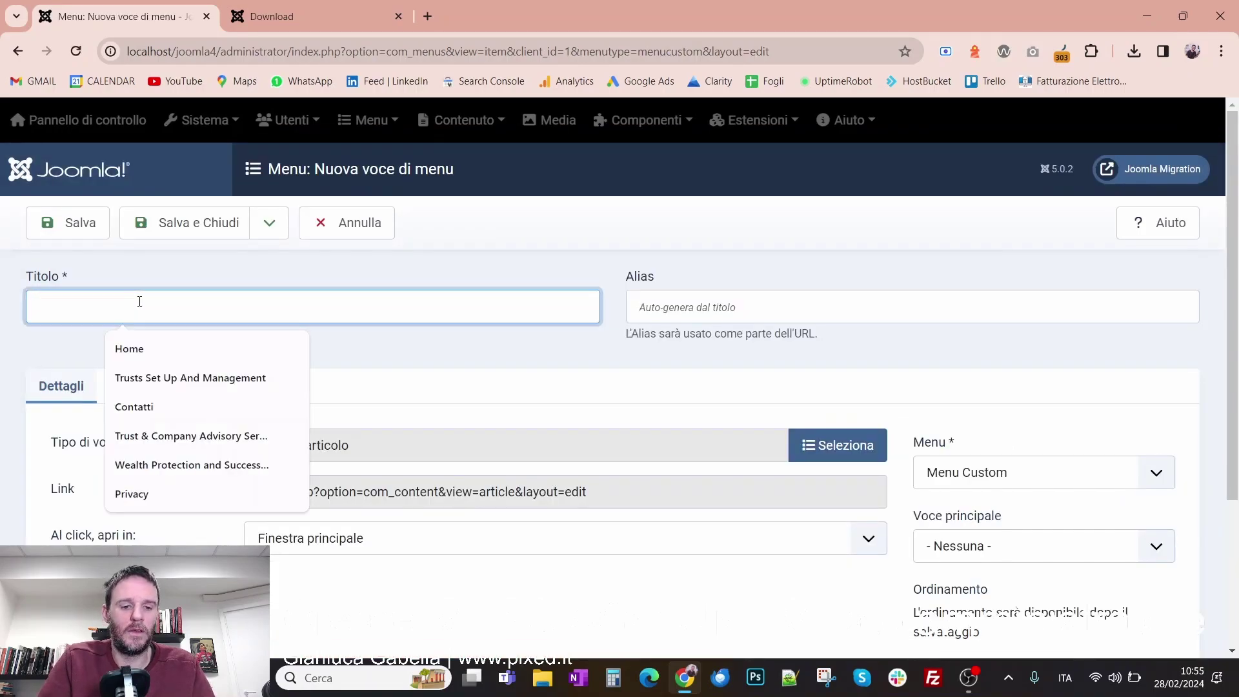
text(Crea un articolo)
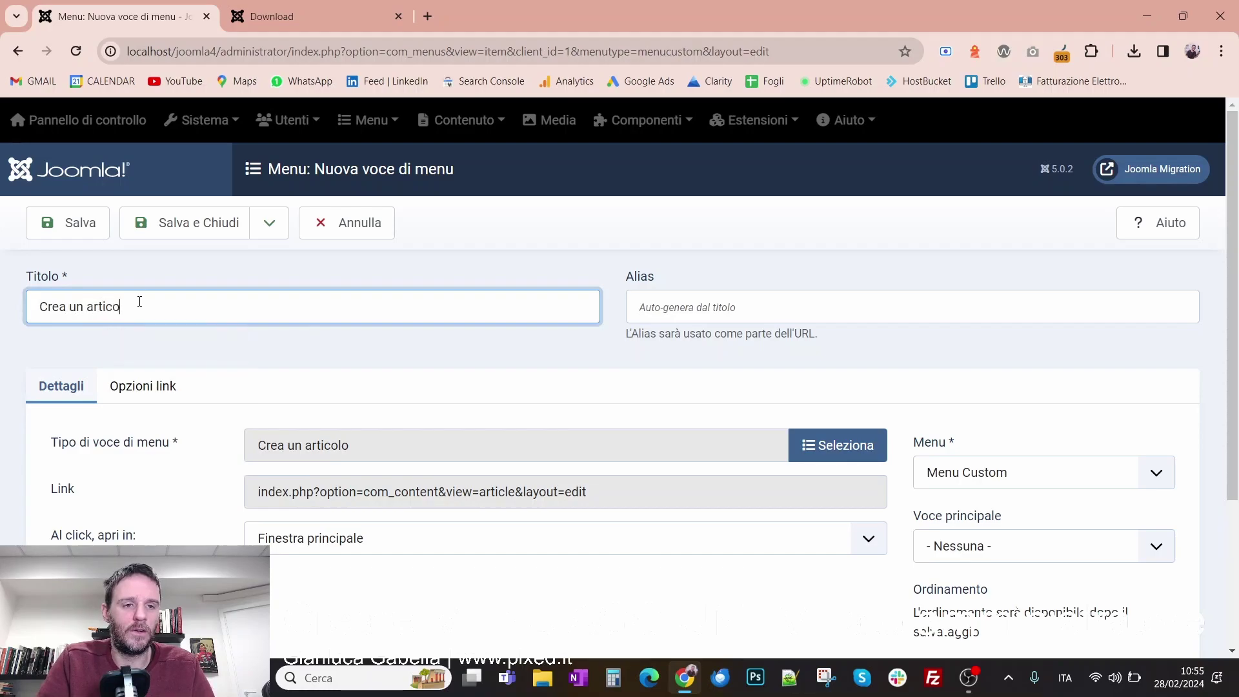
click(254, 232)
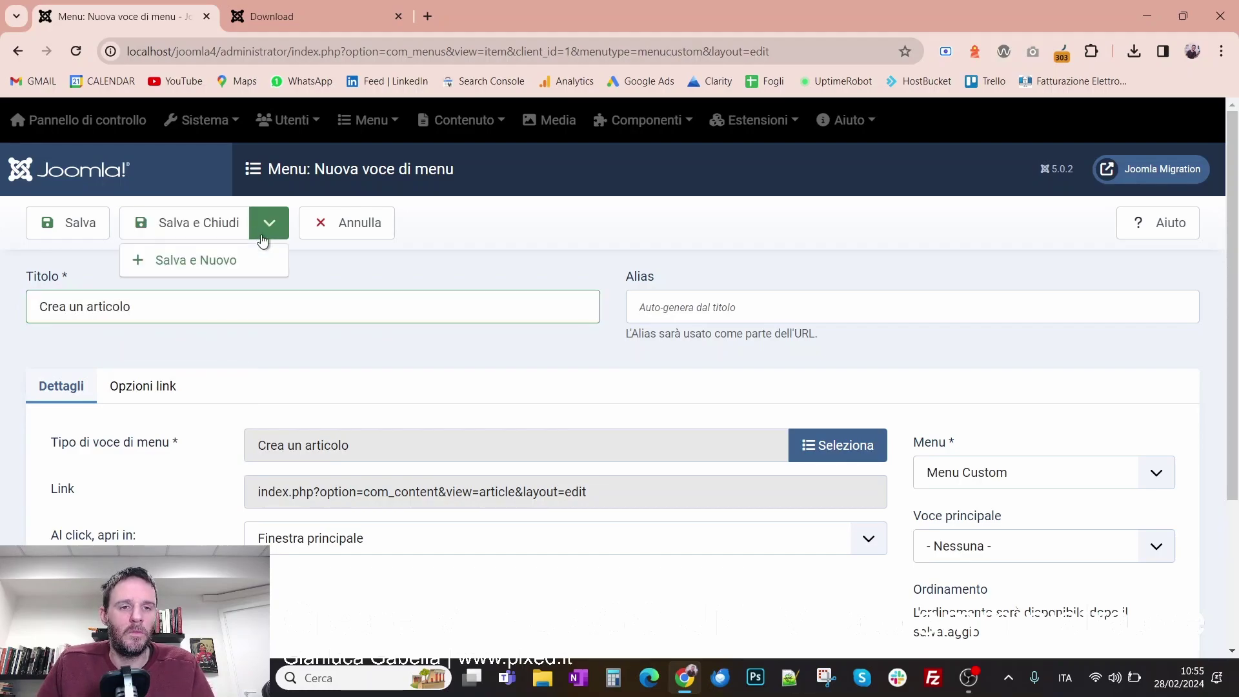
click(237, 261)
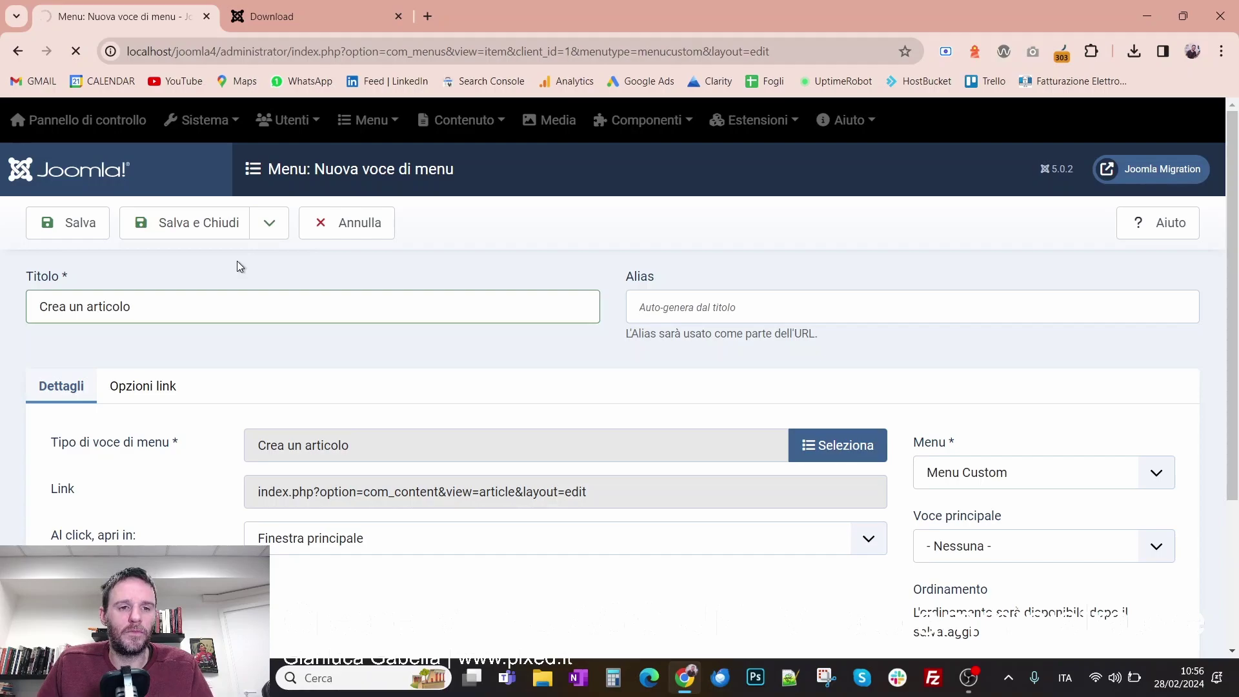
Step: Set the new menu item's type to Akeeba Backup - Backup and title it Crea Backup
click(850, 501)
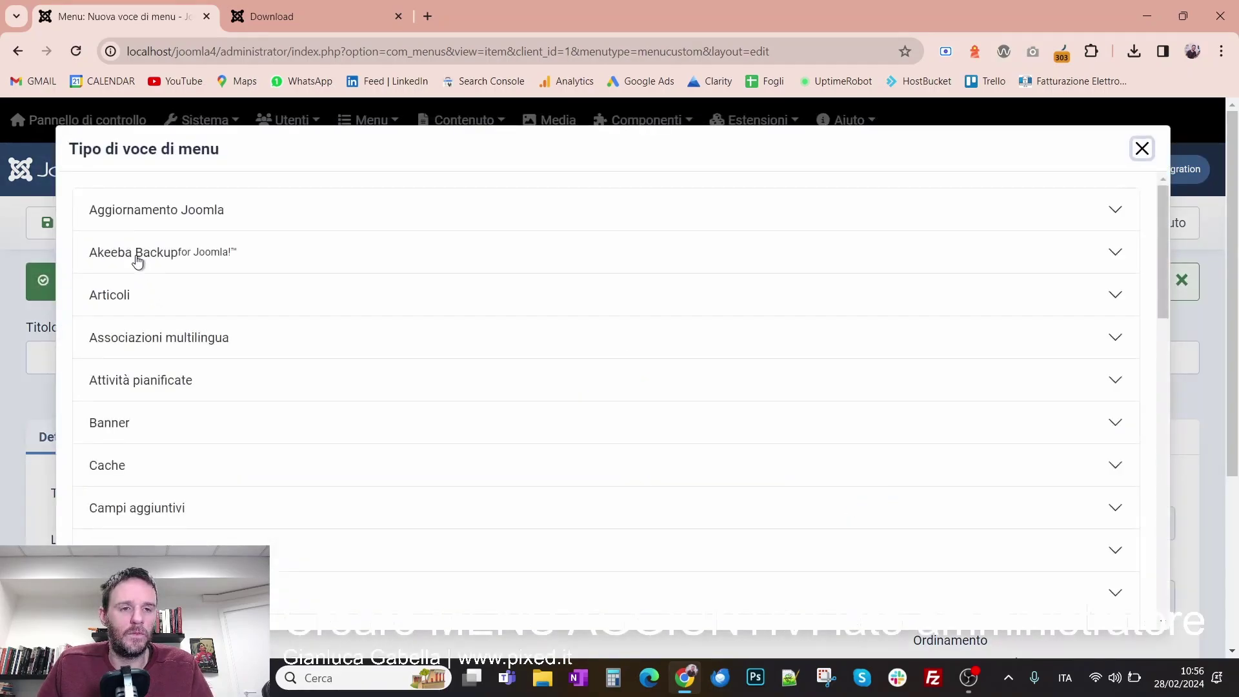
click(138, 259)
scroll(268, 326, down, 3)
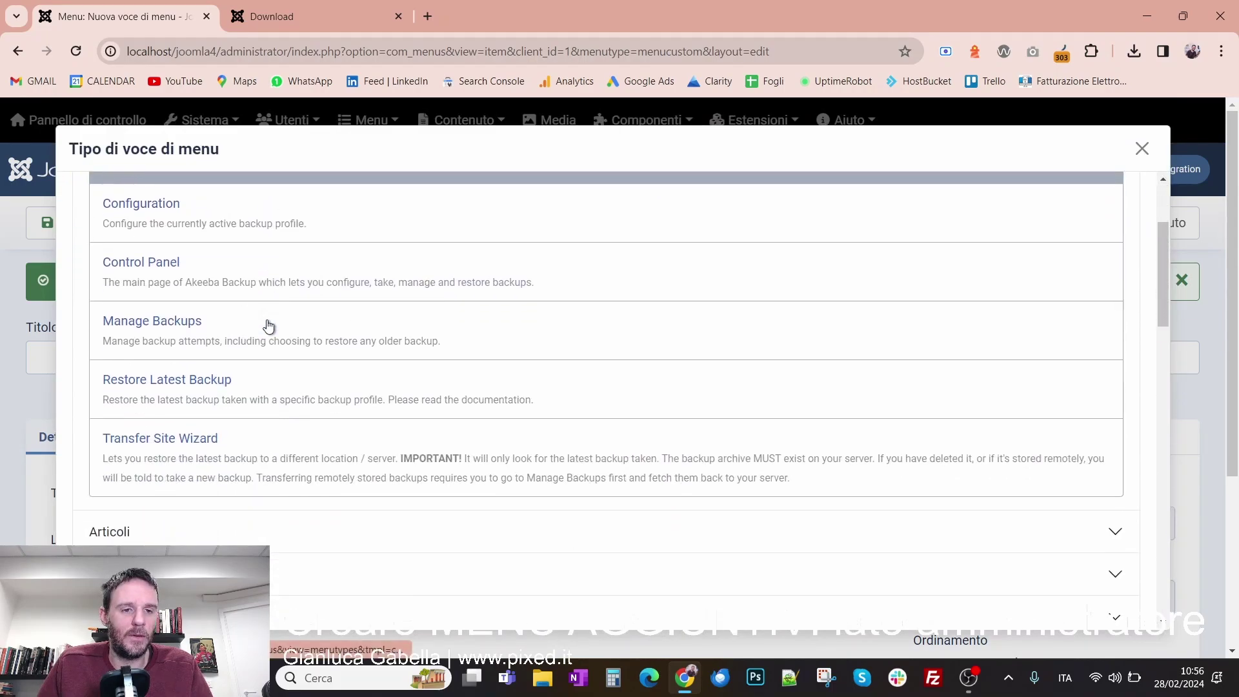
scroll(269, 326, up, 2)
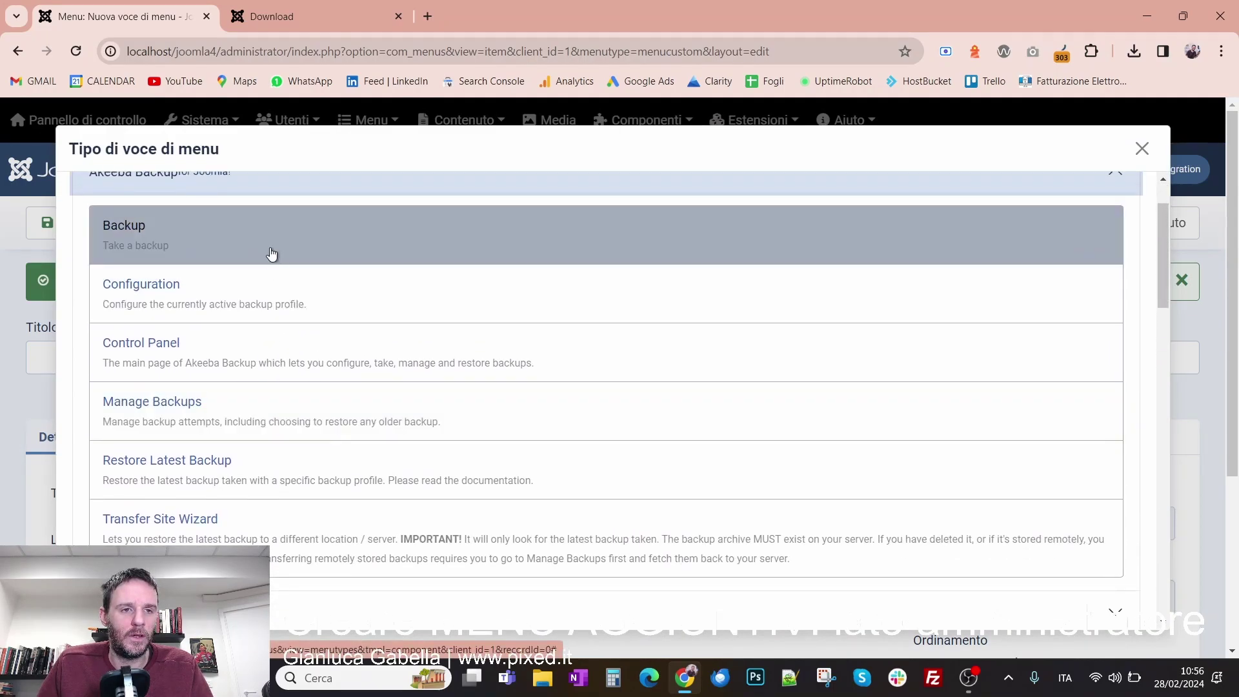
click(271, 252)
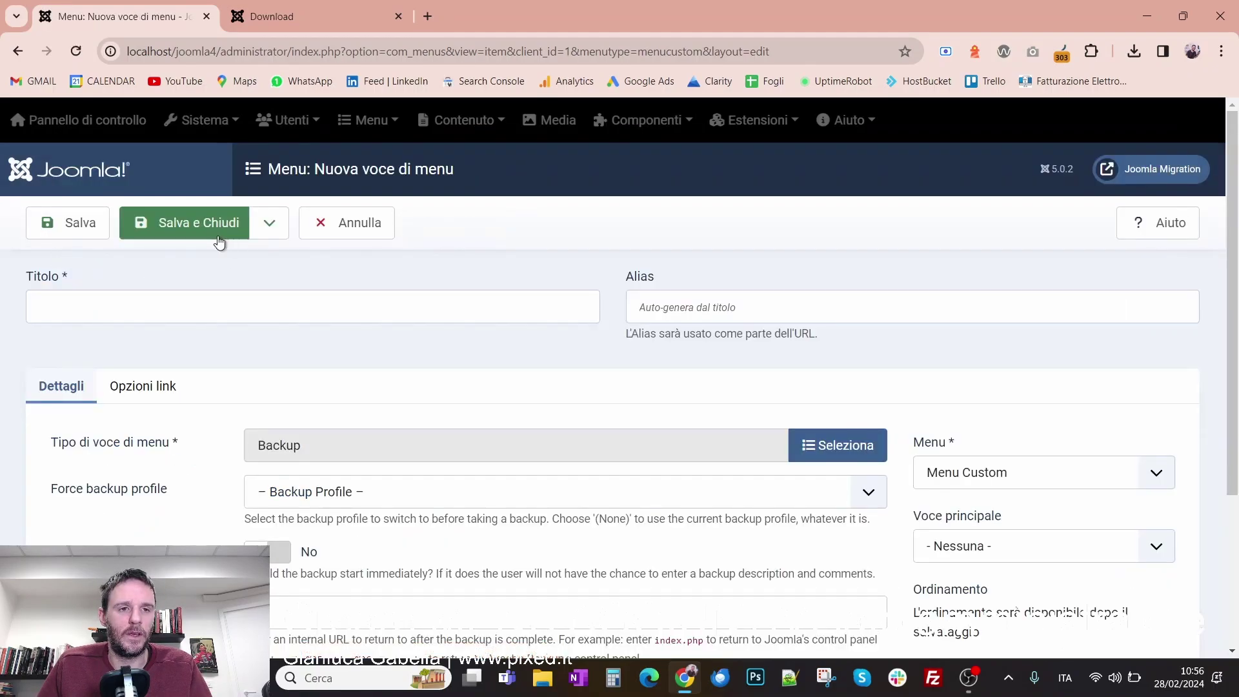
click(172, 313)
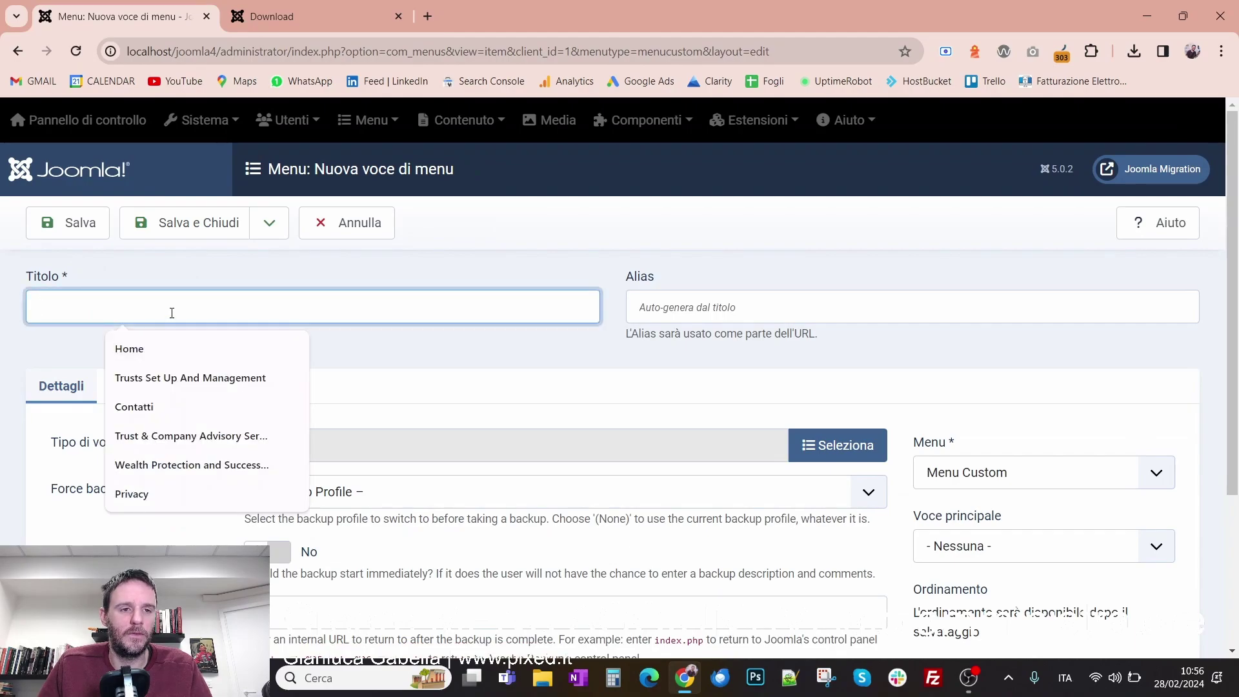
text(Crea Backup)
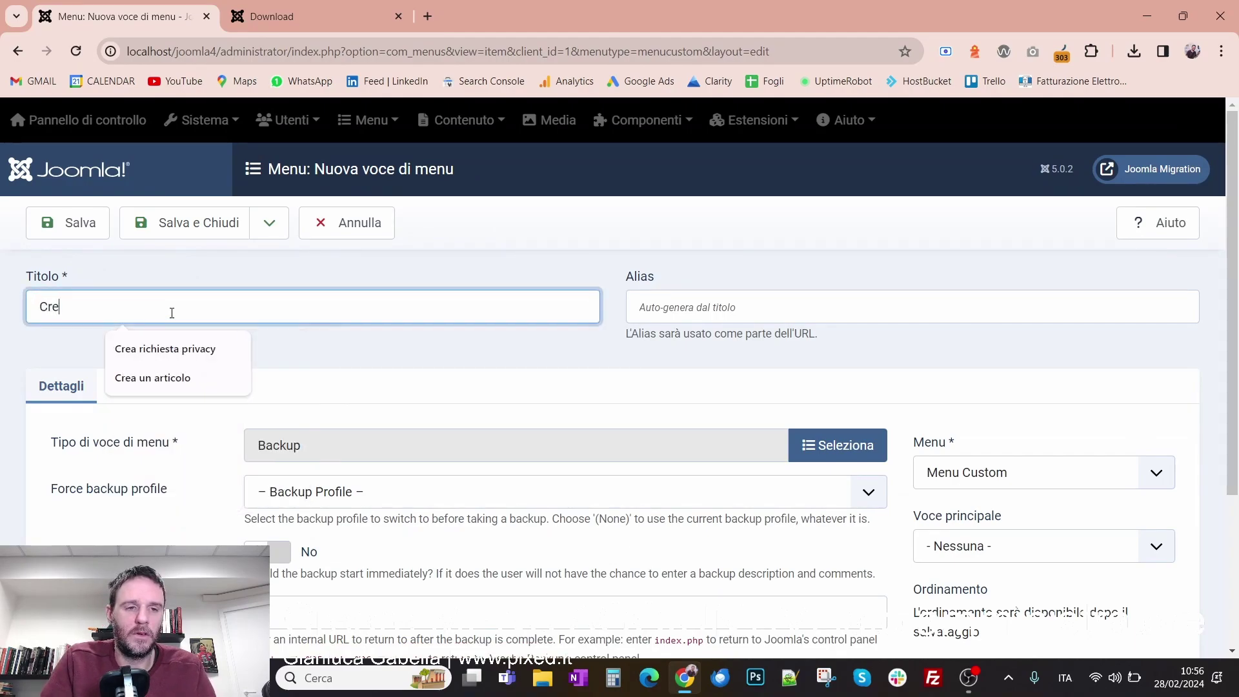
Step: Enable Start immediately for the backup item, leaving the backup profile unselected, and save it, continuing with a new item
click(431, 495)
click(431, 495)
scroll(250, 485, down, 3)
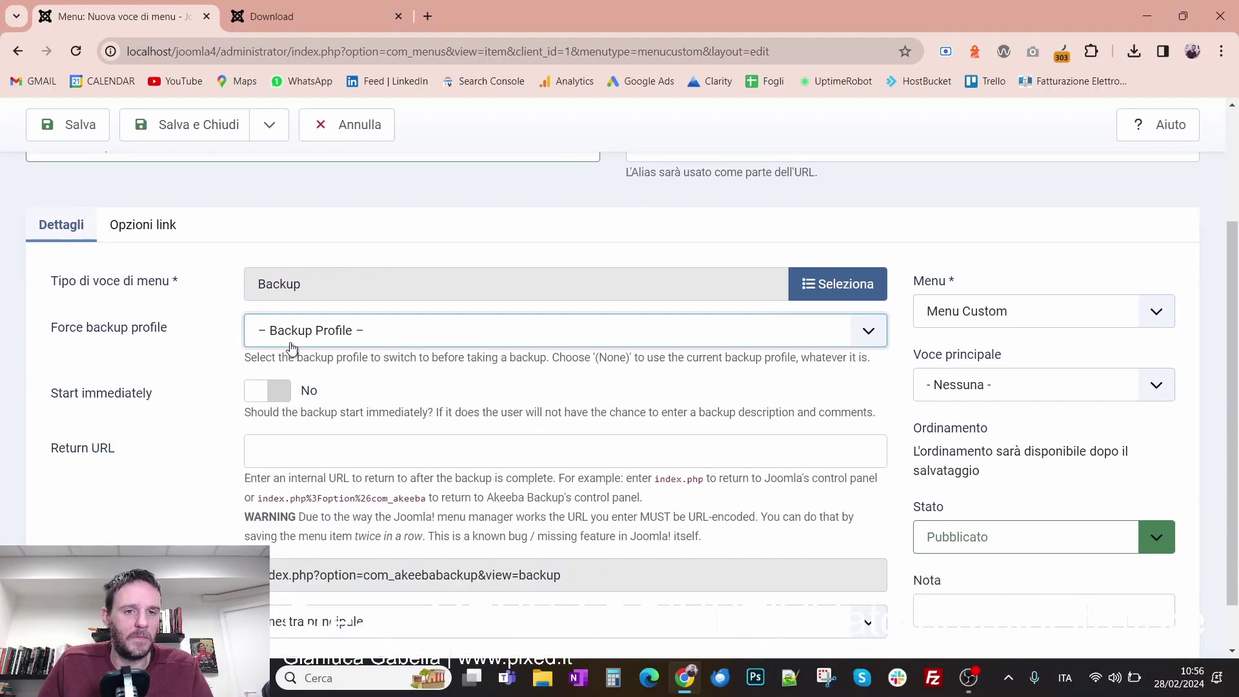
click(314, 339)
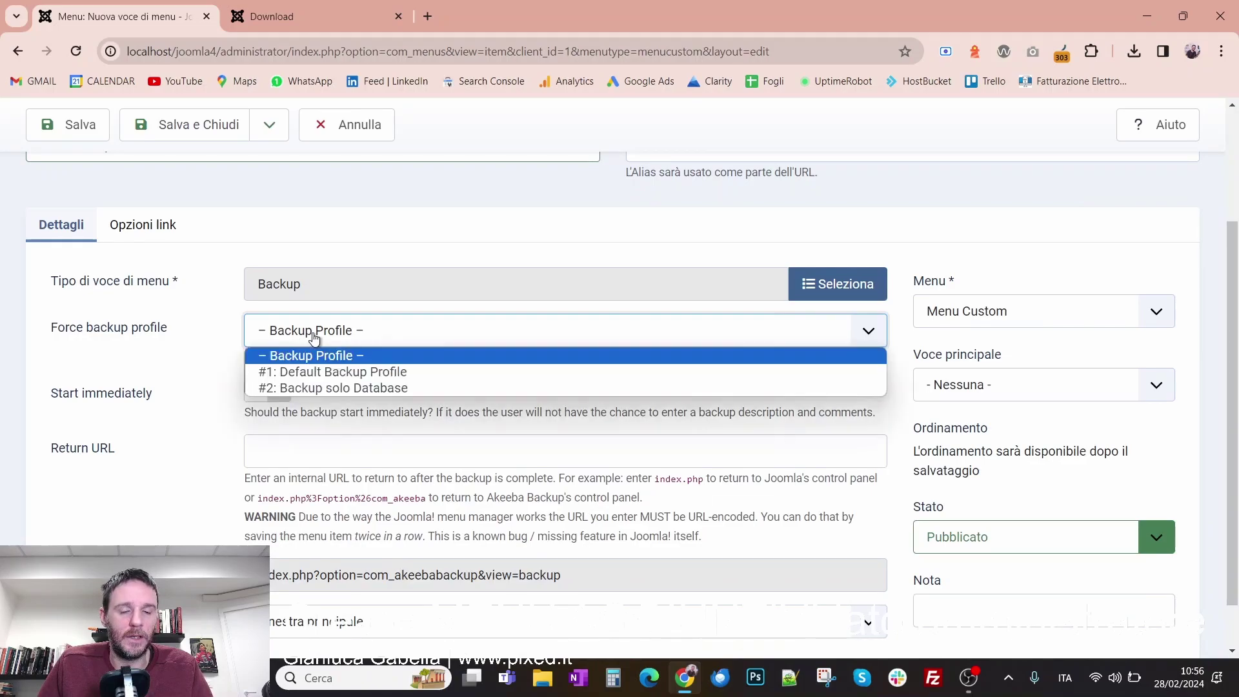
click(314, 339)
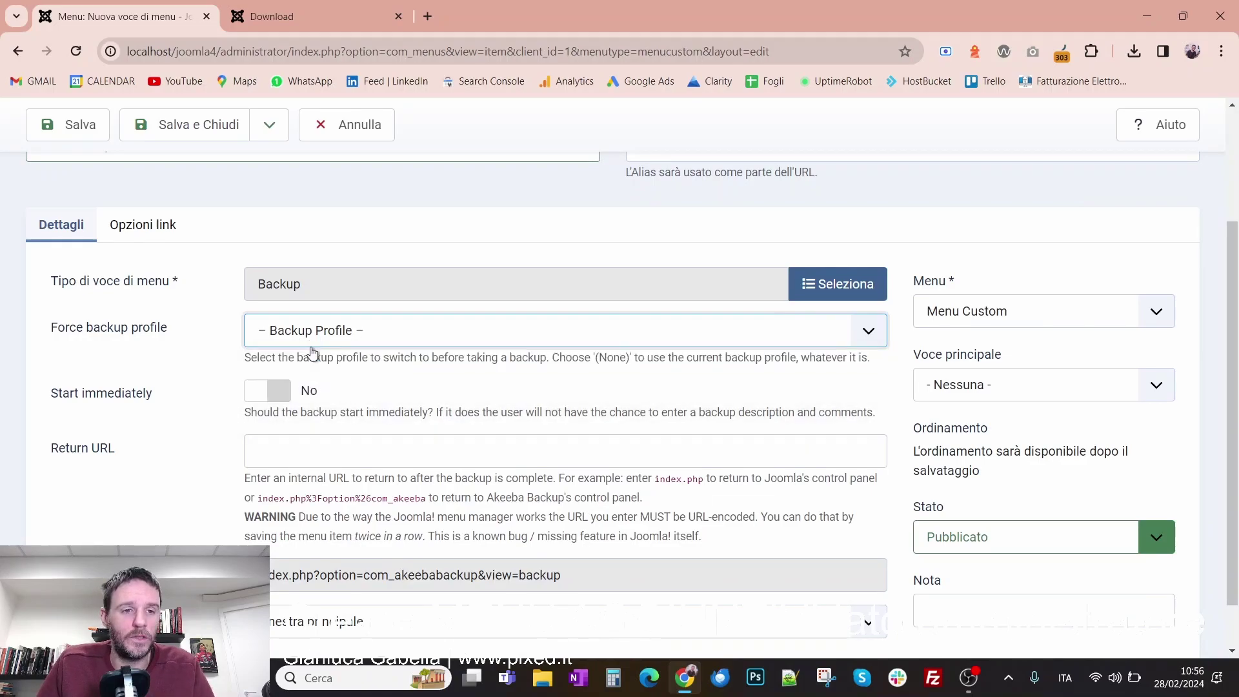
click(276, 404)
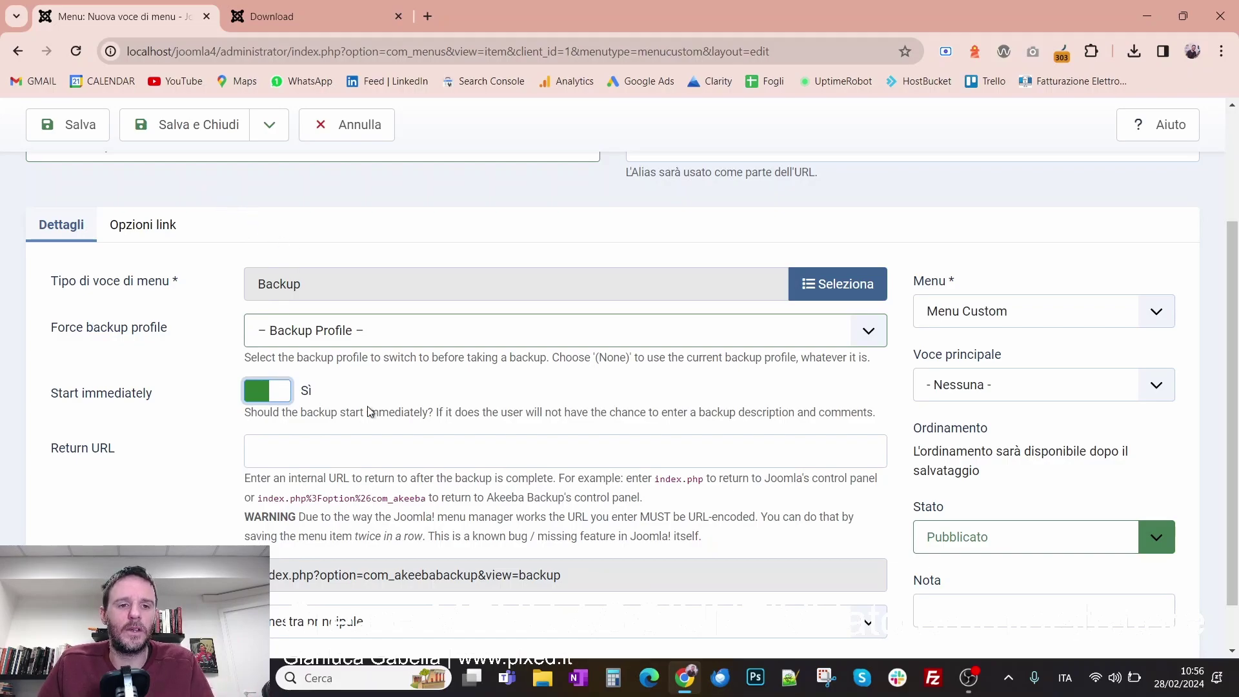
scroll(360, 411, up, 2)
click(269, 142)
click(206, 182)
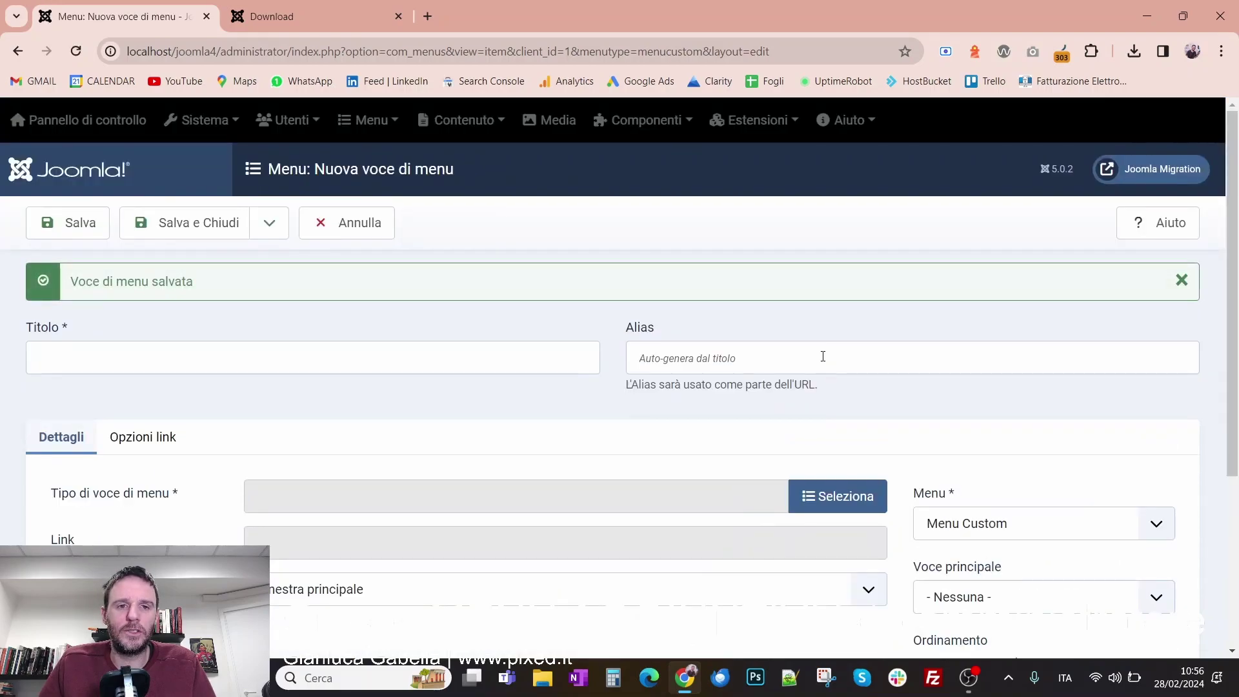
Step: Create a menu item of type Cache - Pulisci cache titled Pulisci Cache and save it, continuing with a new item
click(837, 504)
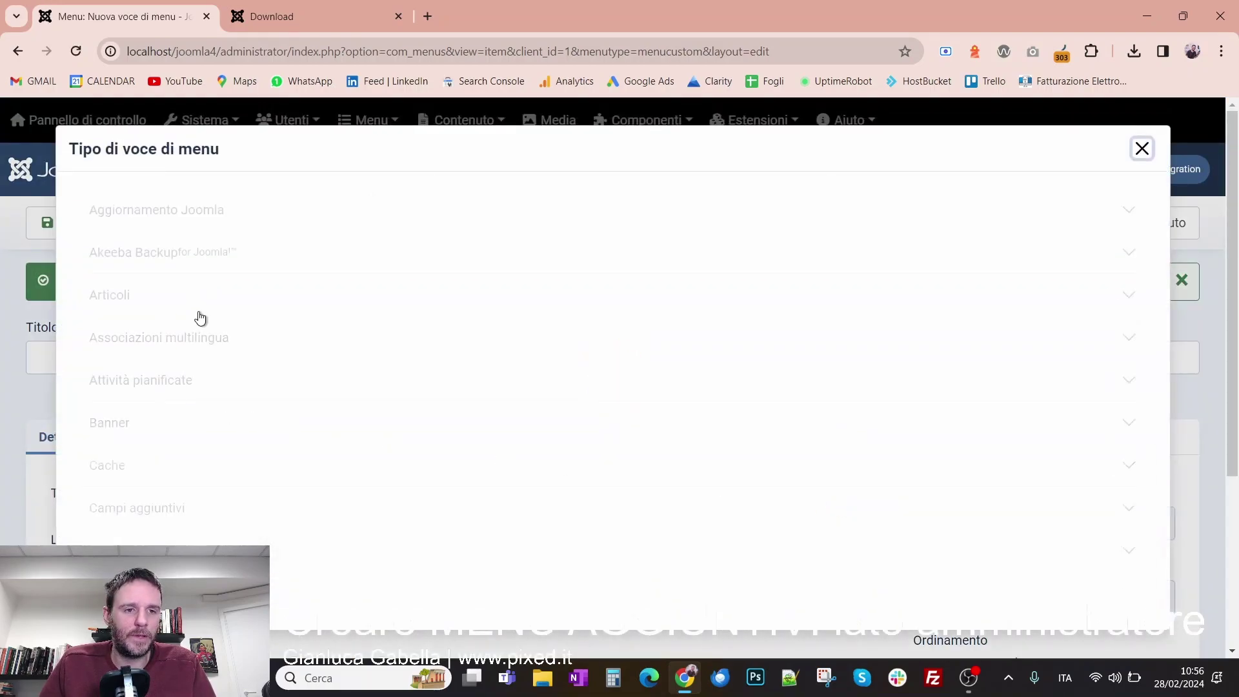
click(196, 474)
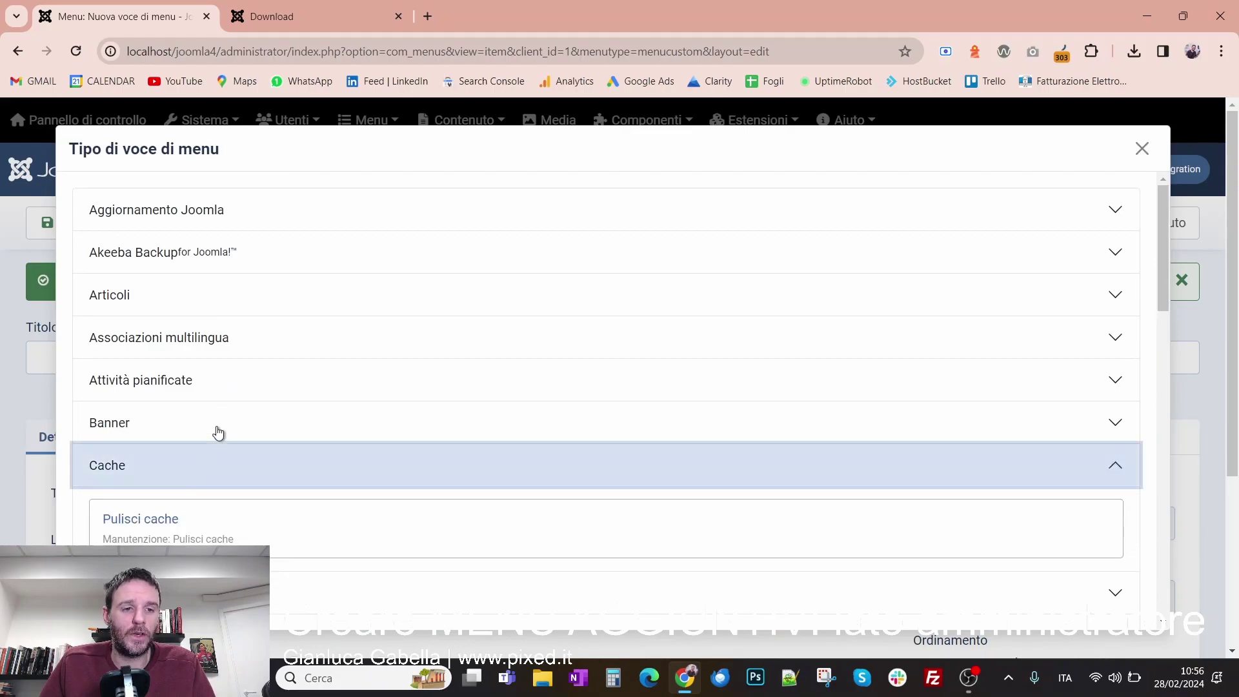
click(201, 524)
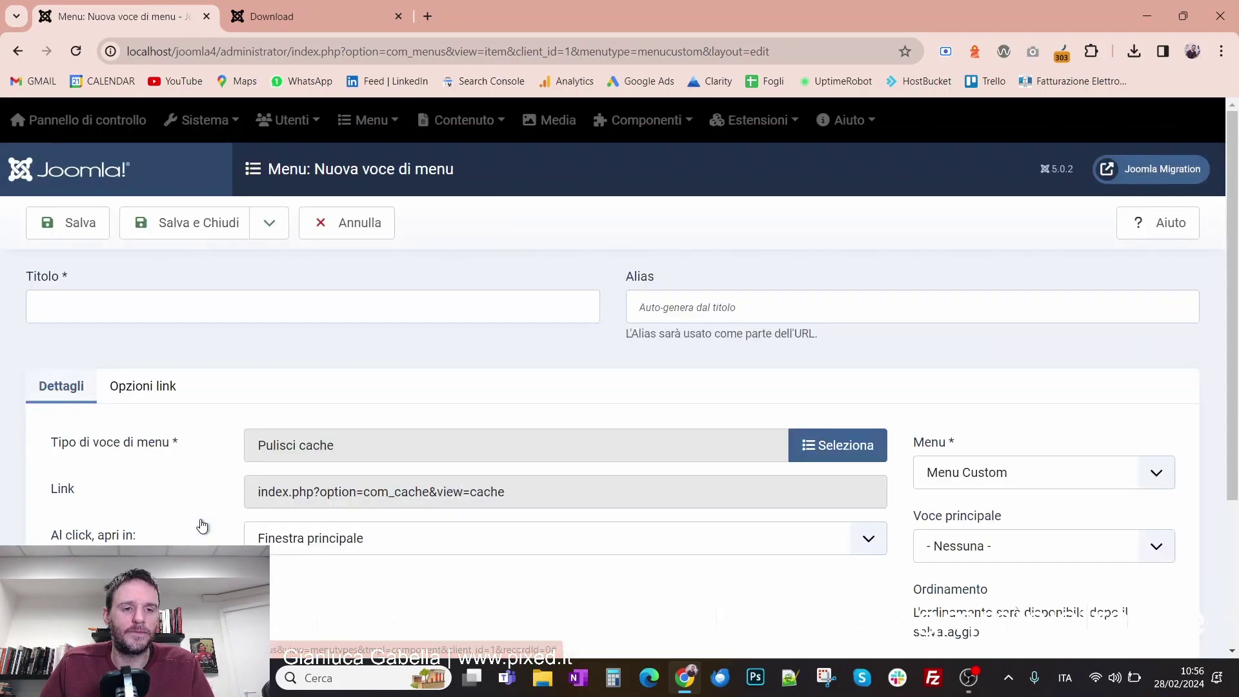
click(158, 304)
text(P)
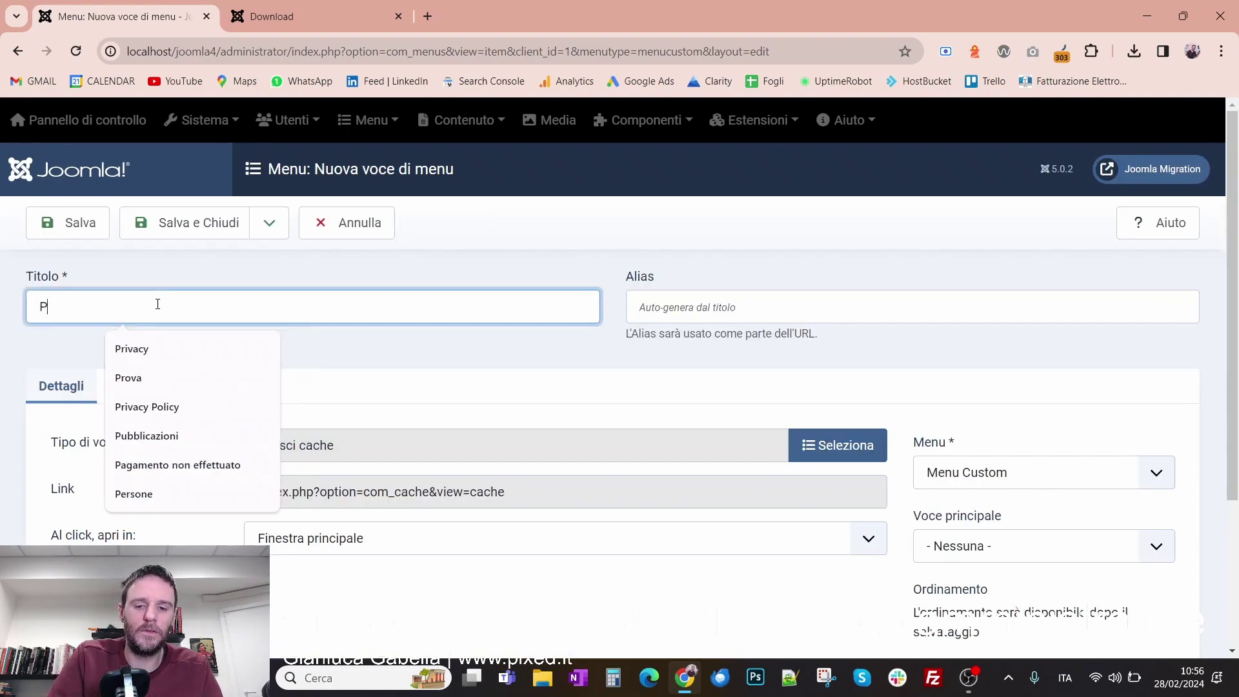
text(ulisci Cache)
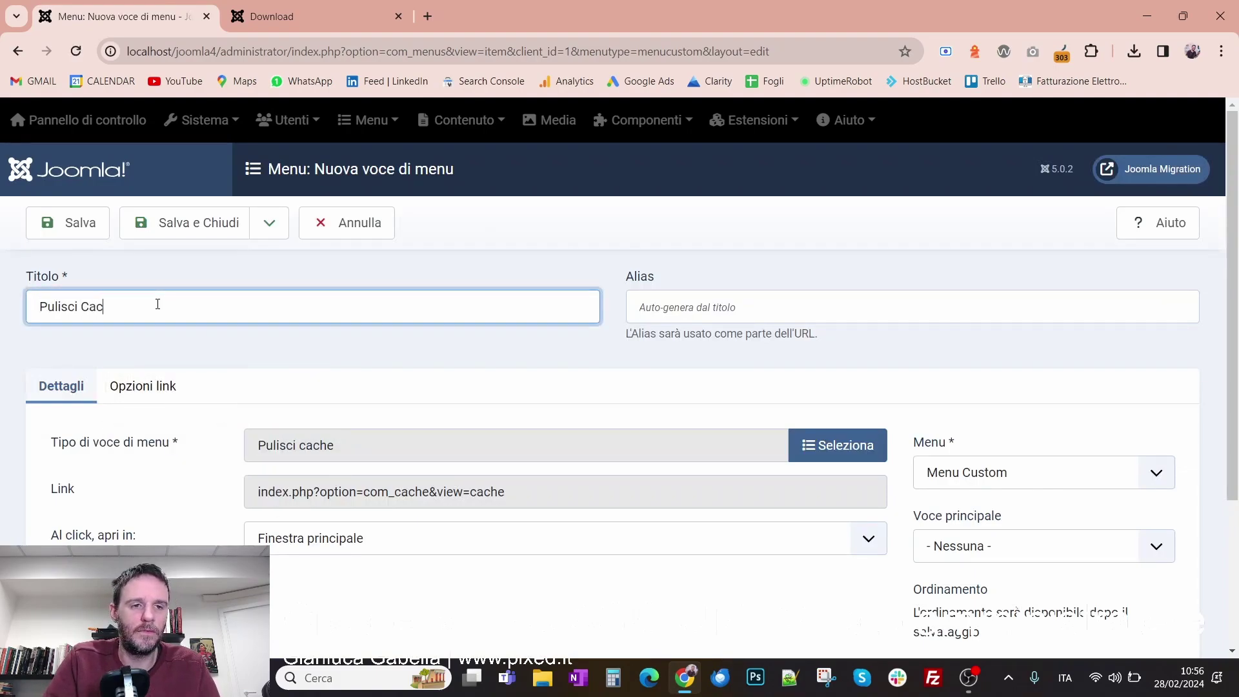
click(258, 244)
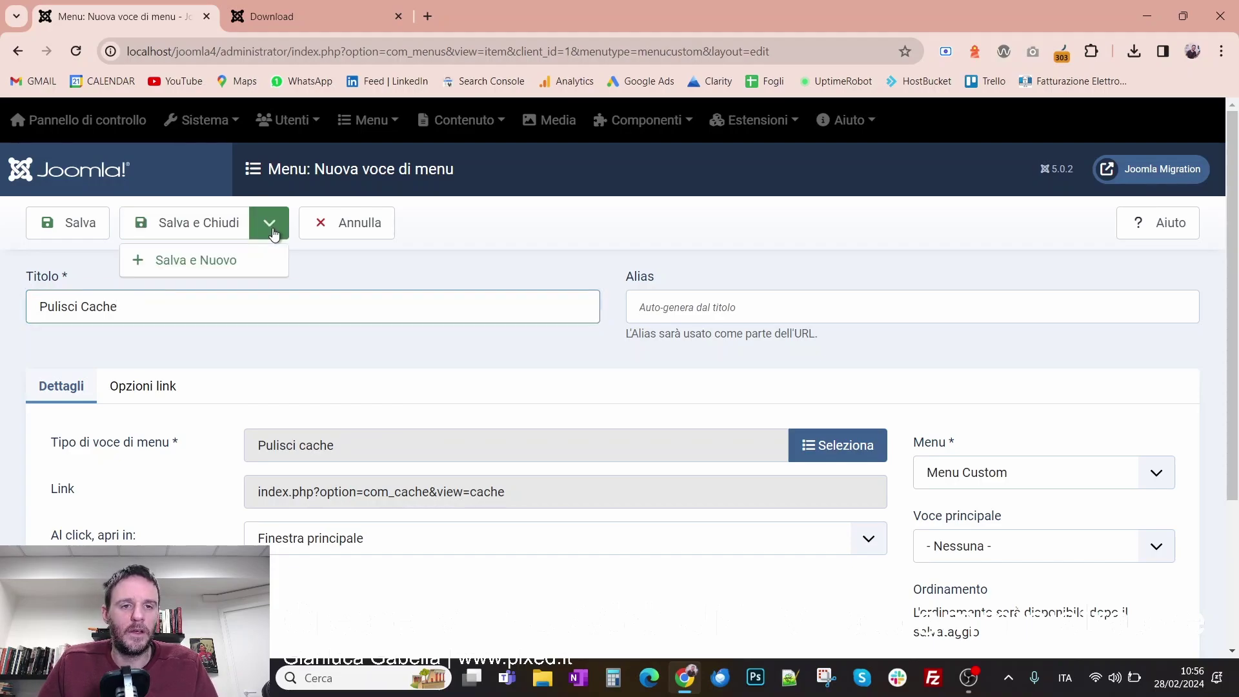
click(251, 270)
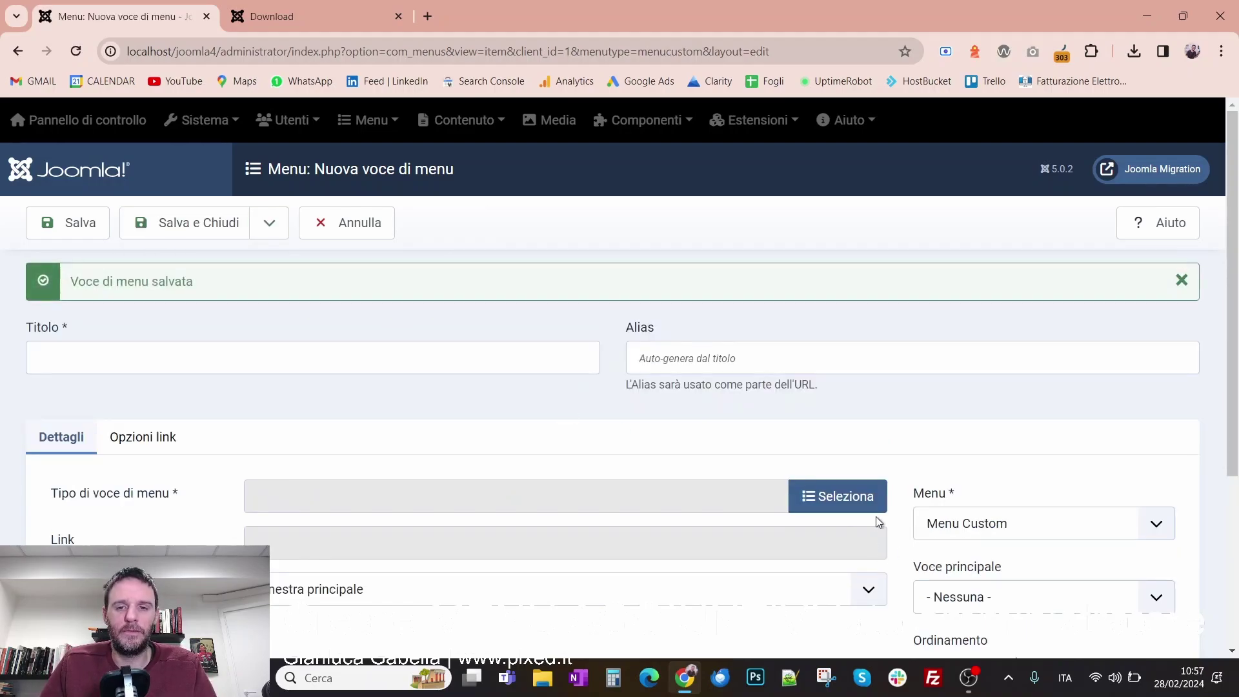
Step: Create a menu item of type Configurazione - Opzioni di configurazione del sito titled Configurazione del sito, then save and close it
click(869, 503)
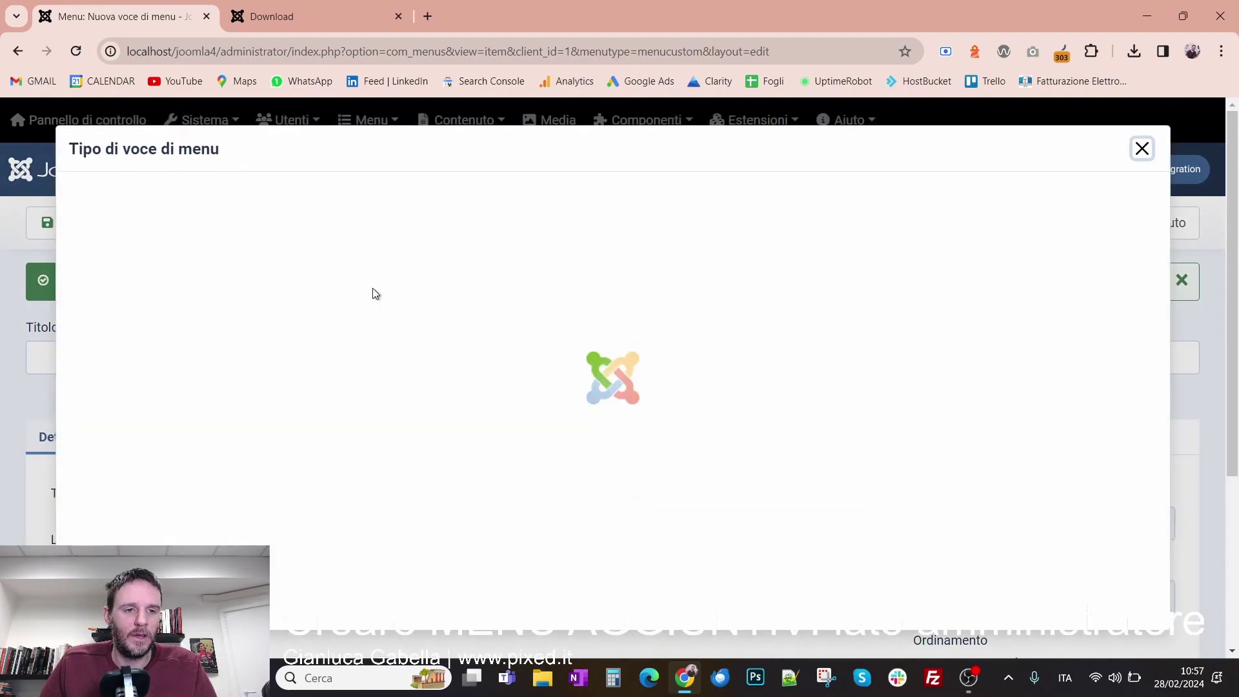
scroll(374, 295, down, 4)
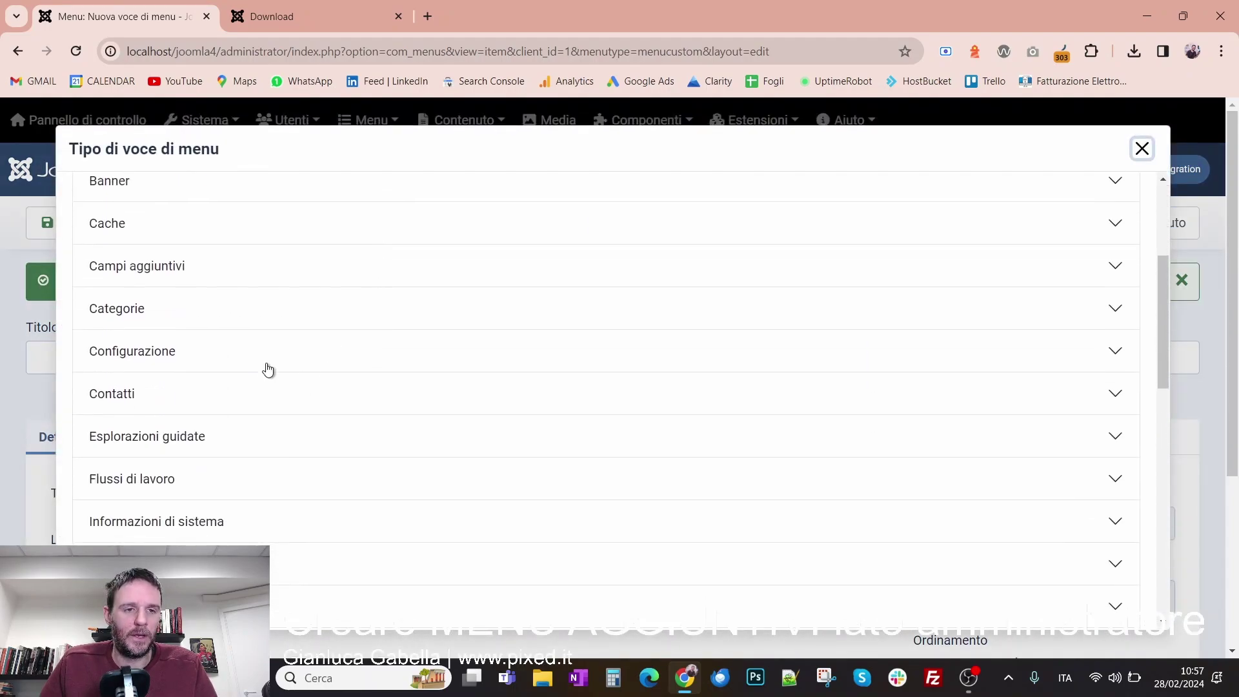
click(268, 365)
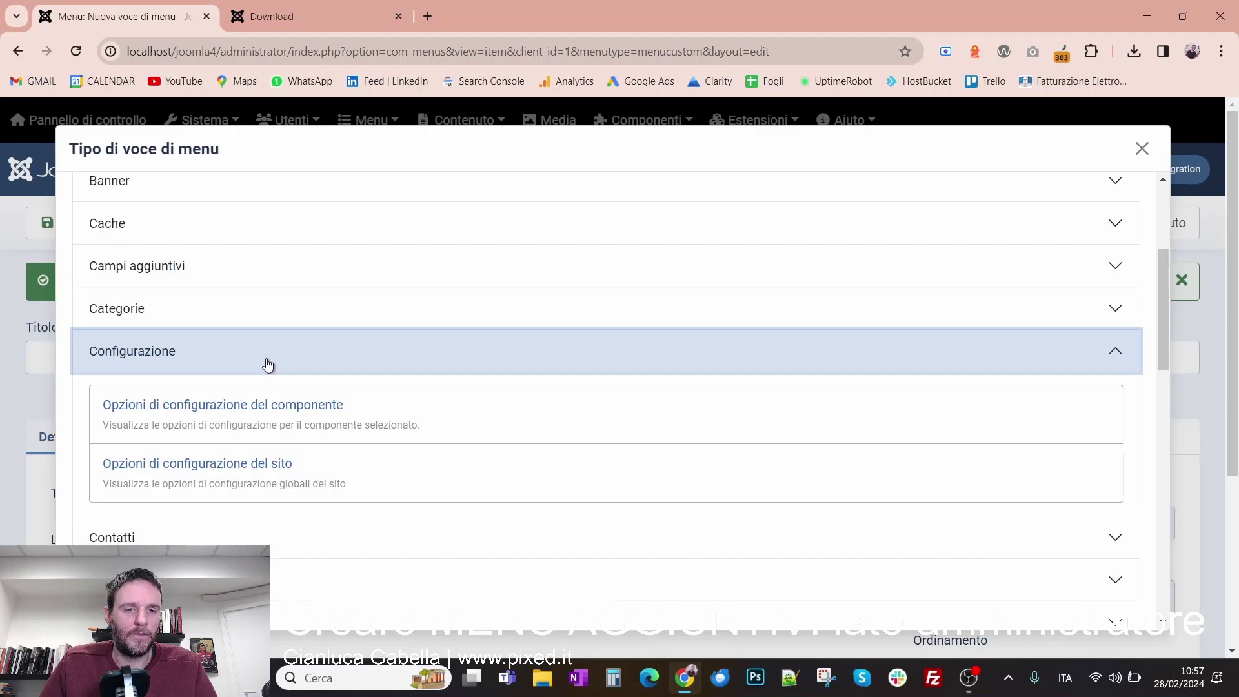
click(276, 478)
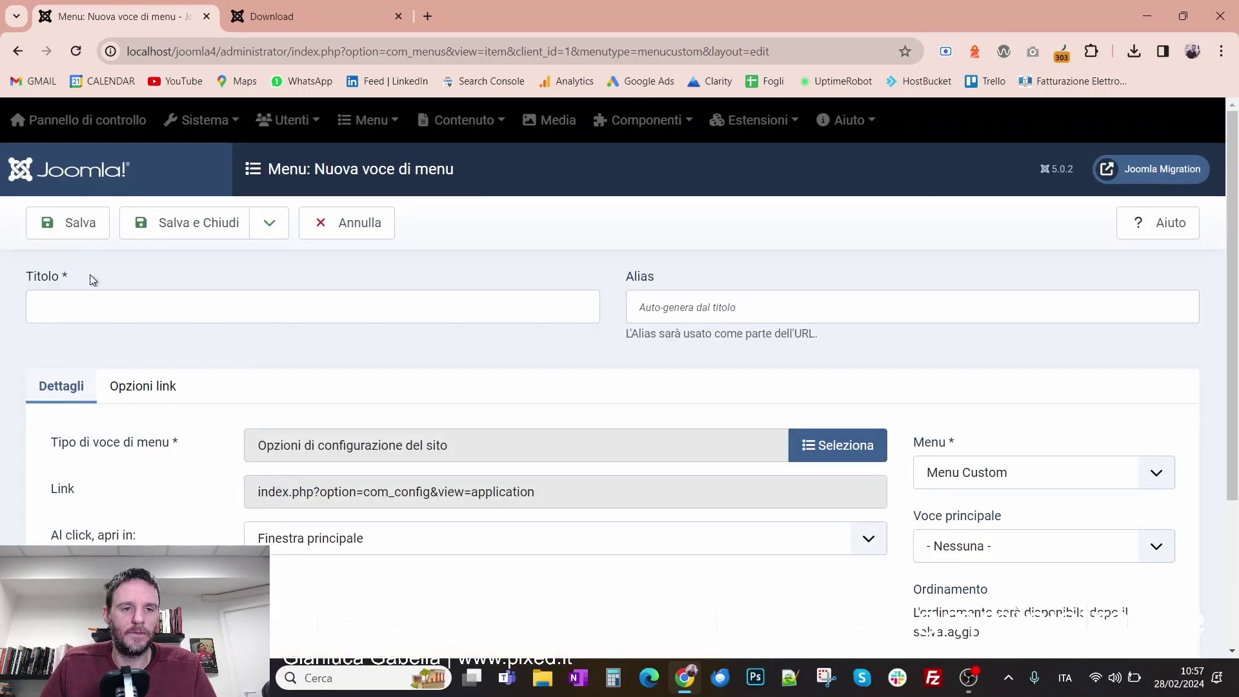
click(113, 310)
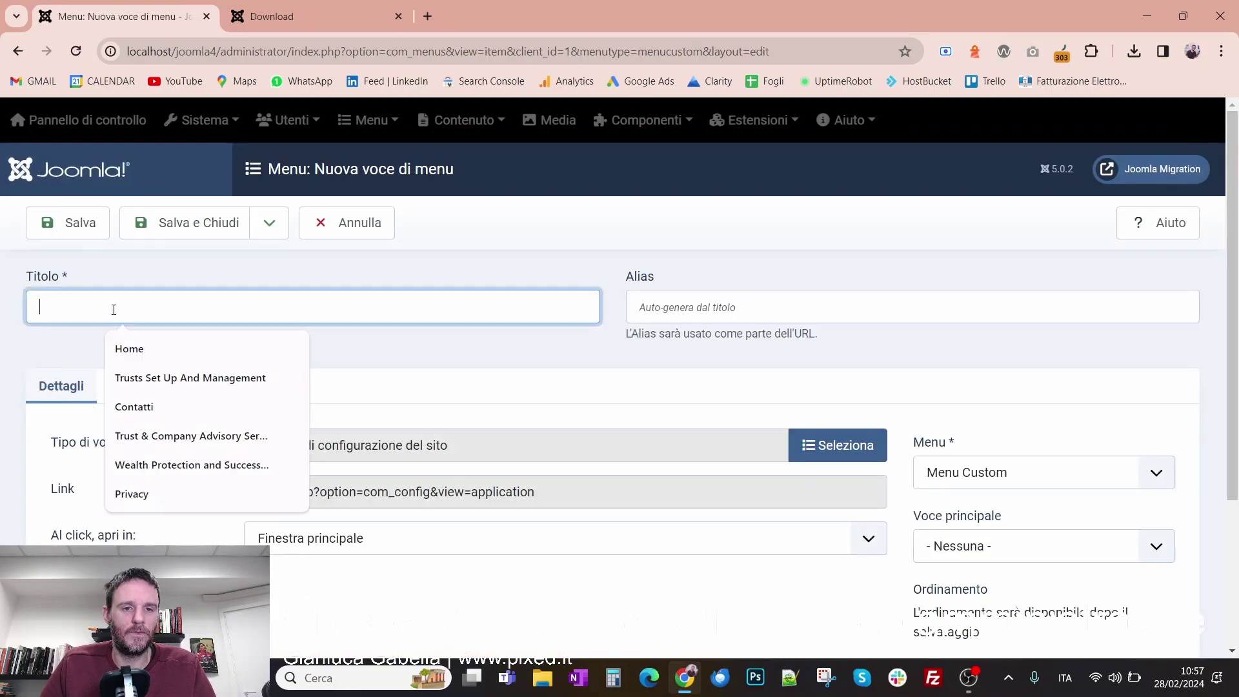
text(Configurazion)
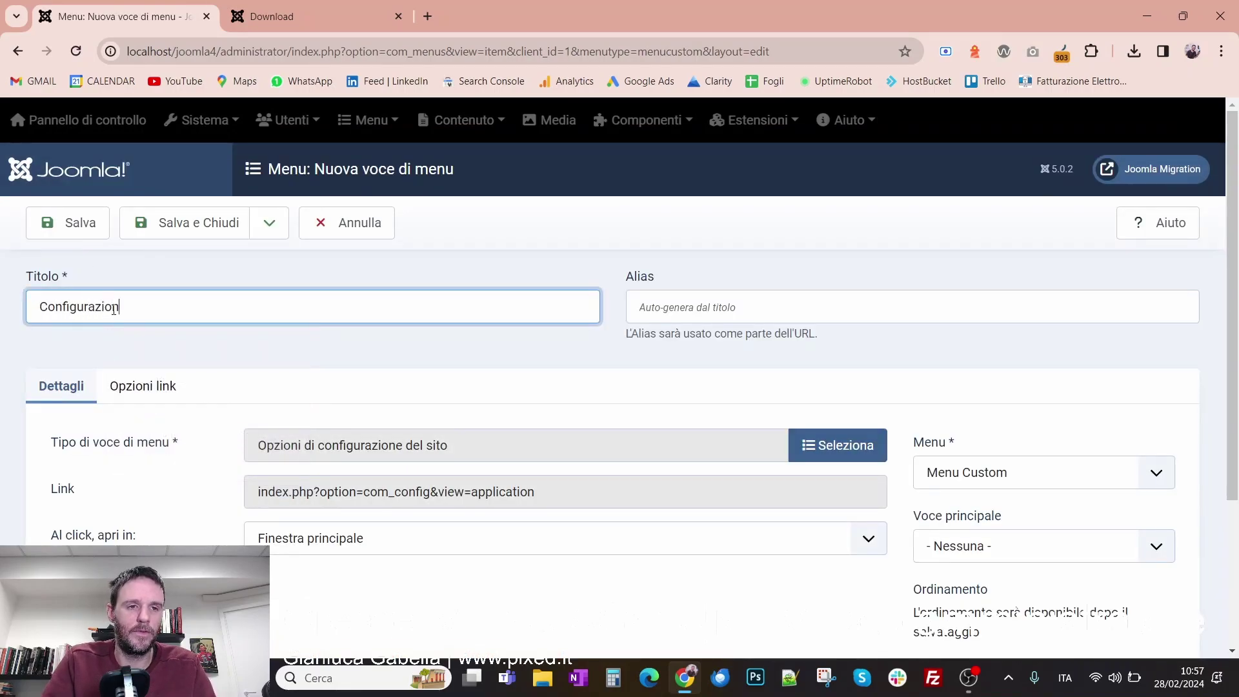
text(e del sito)
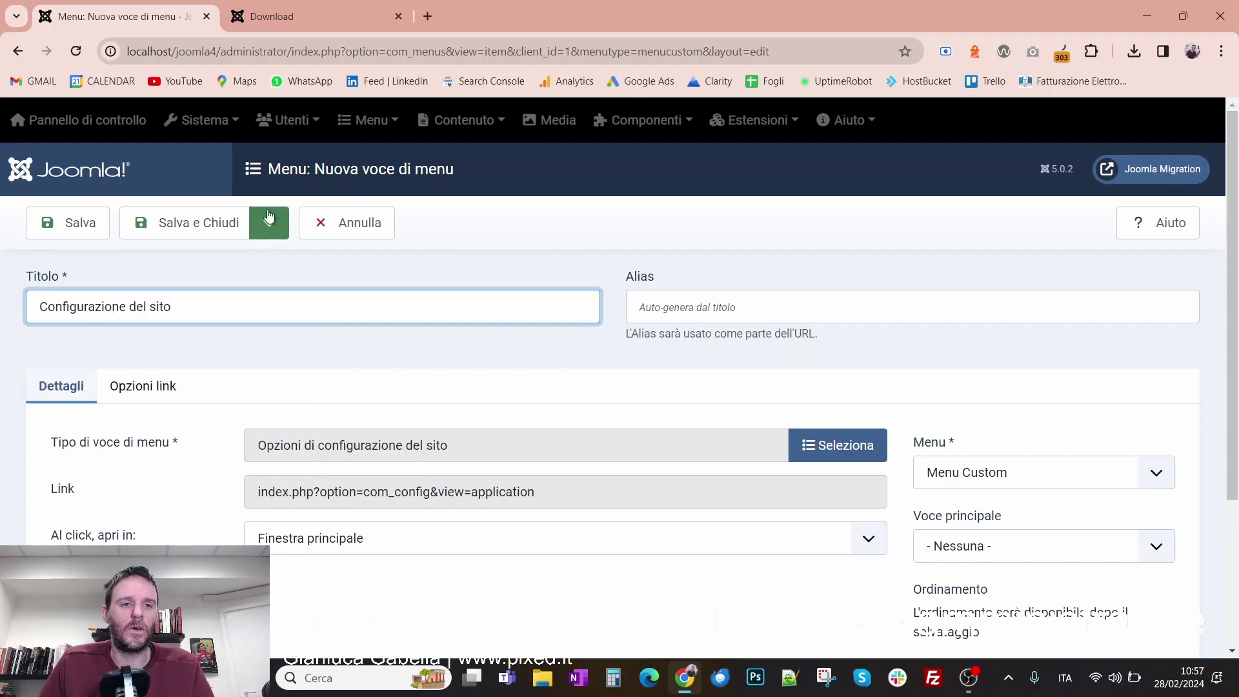
click(206, 242)
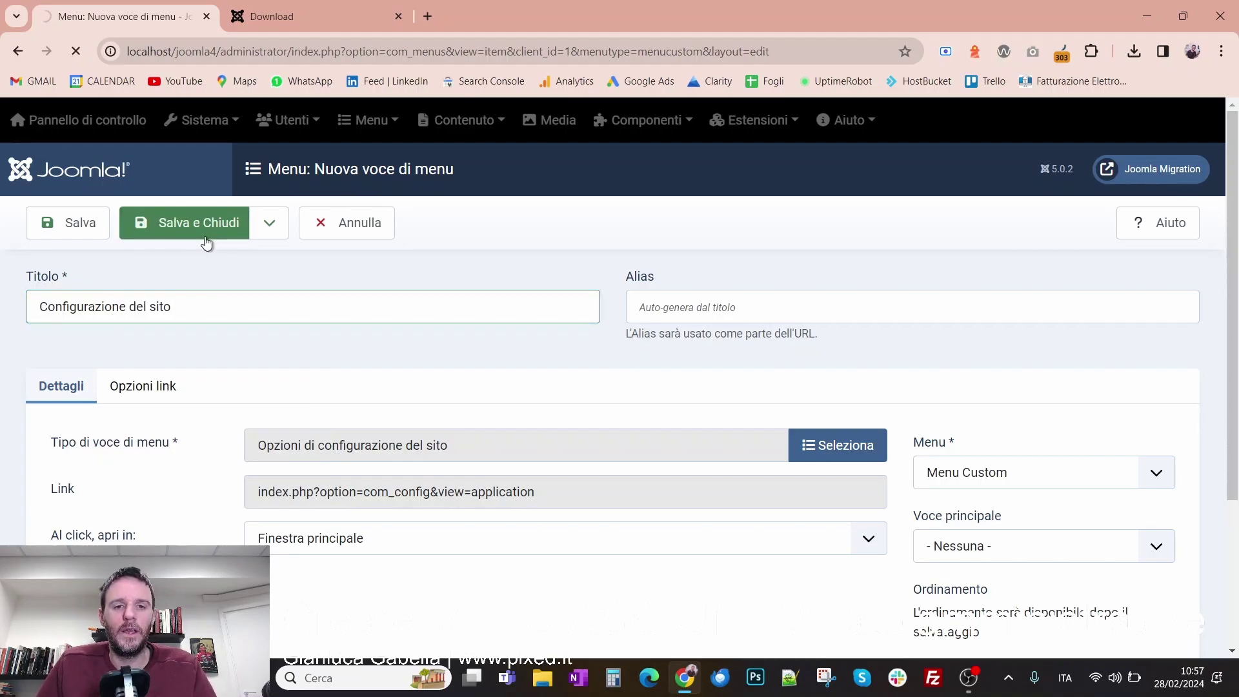
Step: Open the published Phoca Top Menu module in the customtop position for editing from the administrator modules list
scroll(565, 424, down, 3)
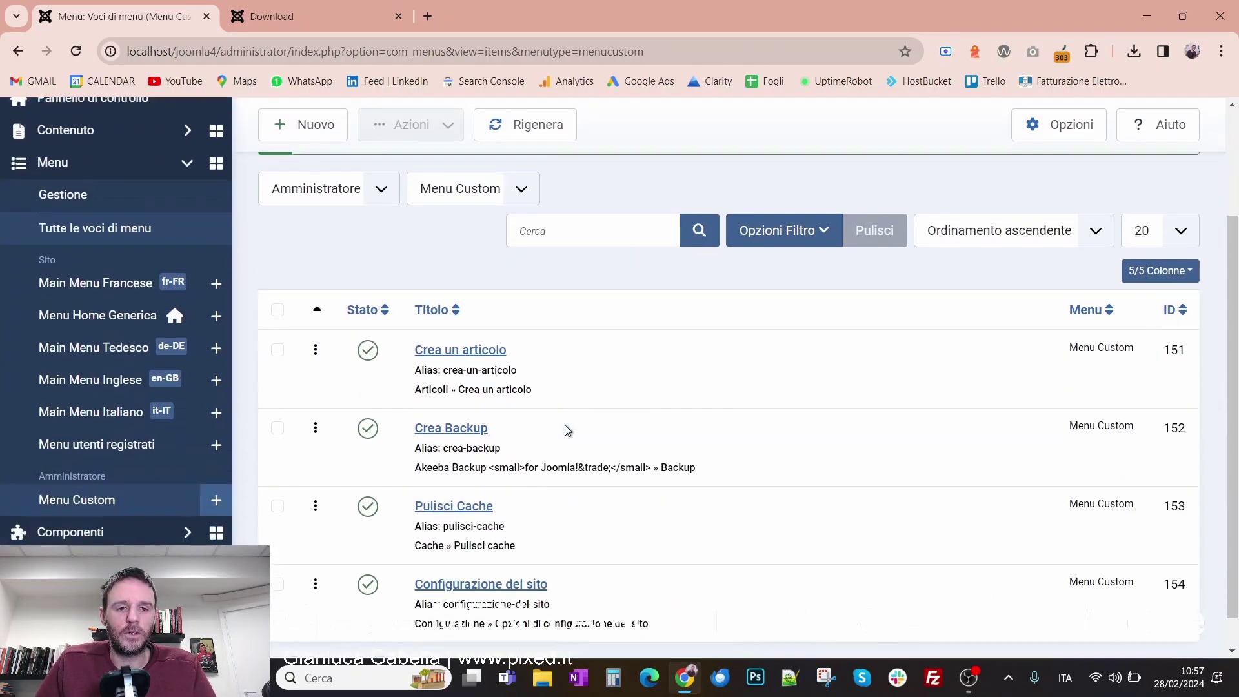
scroll(536, 389, up, 3)
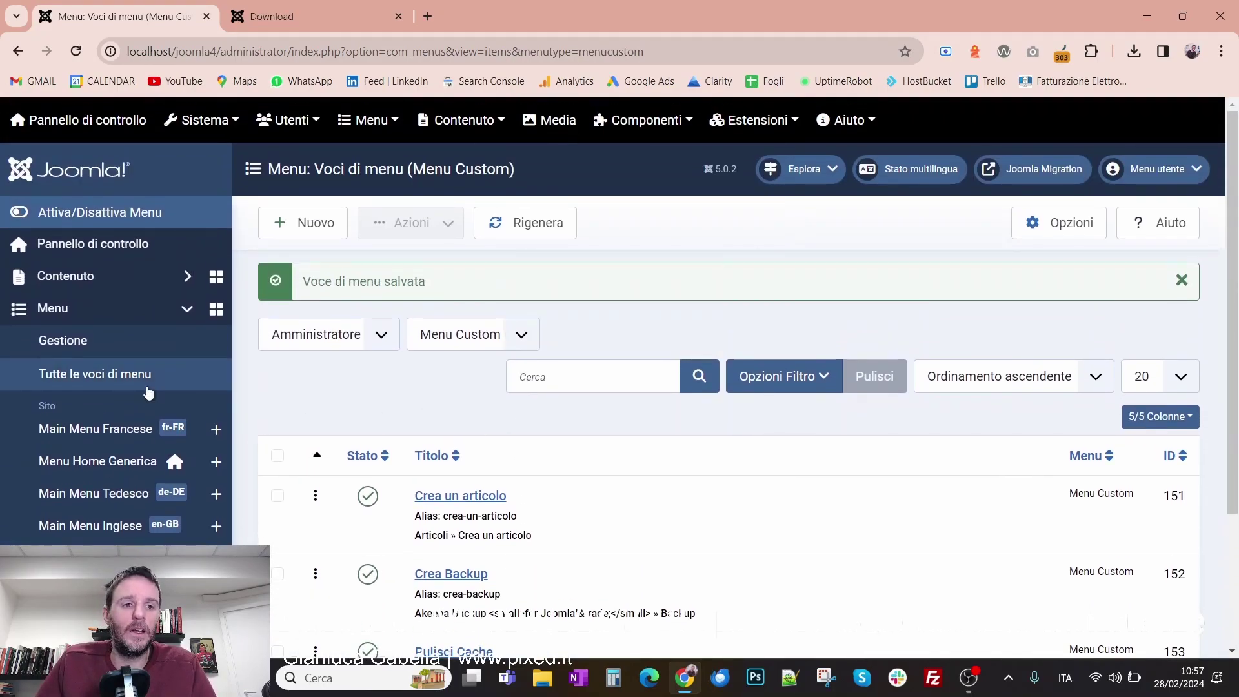
click(153, 308)
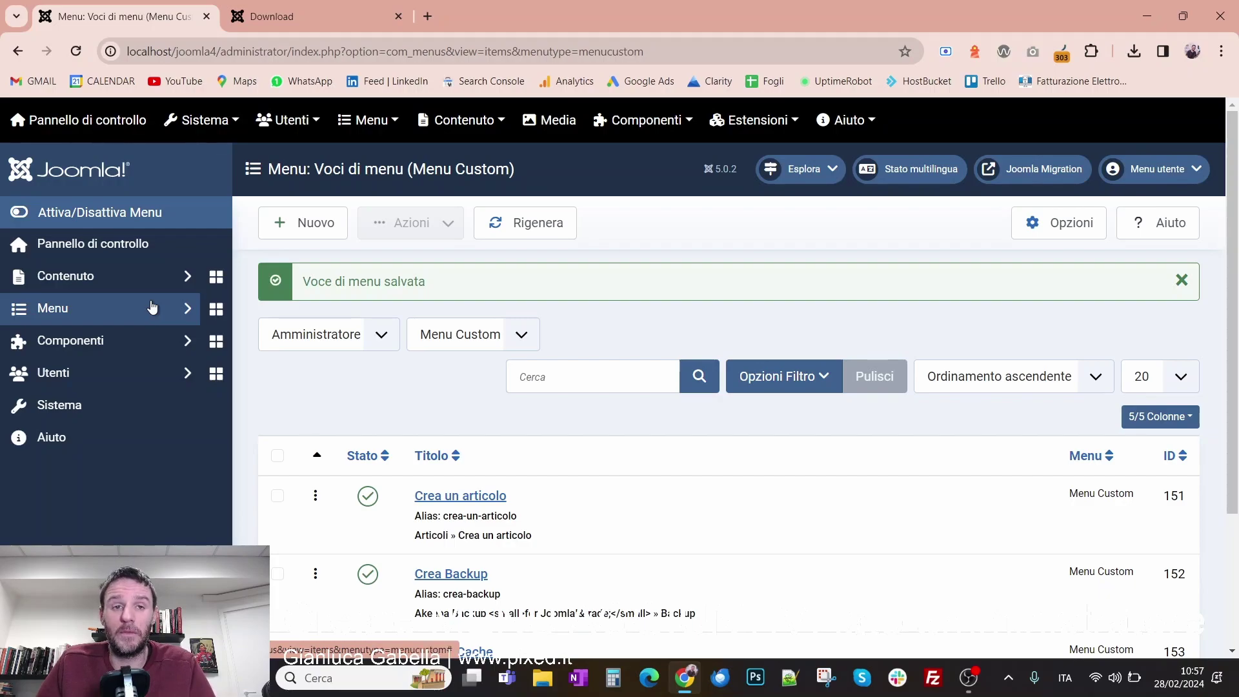
click(160, 279)
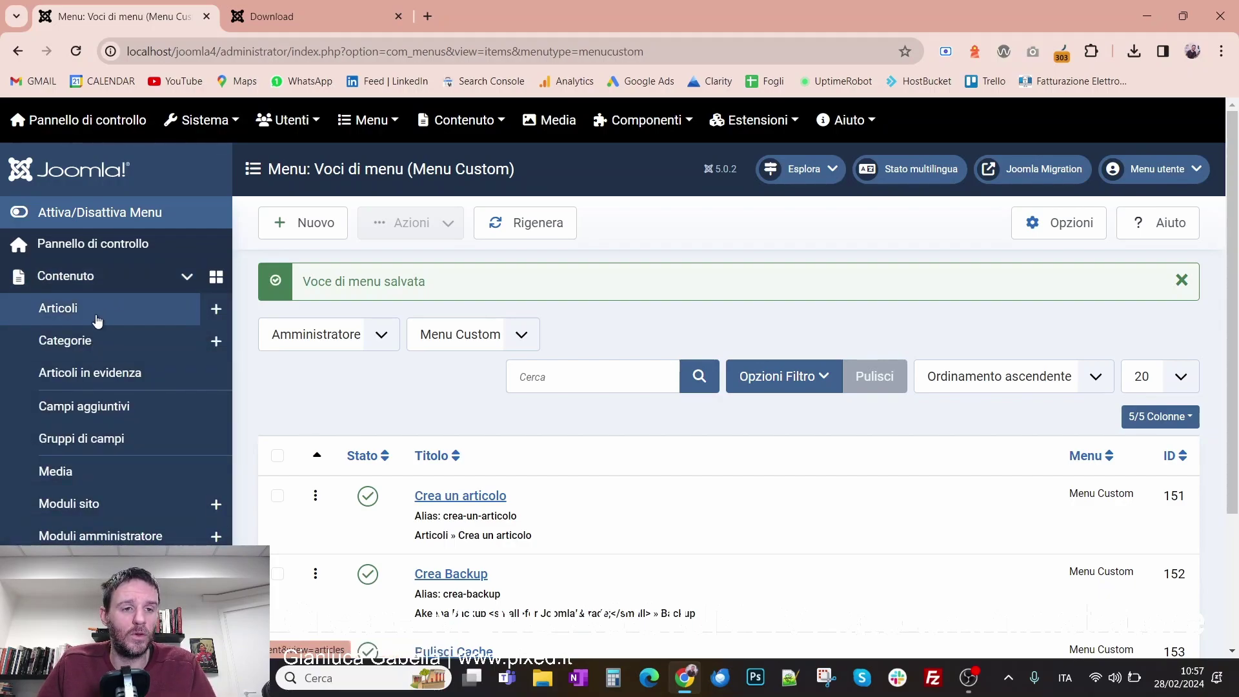
scroll(107, 541, down, 3)
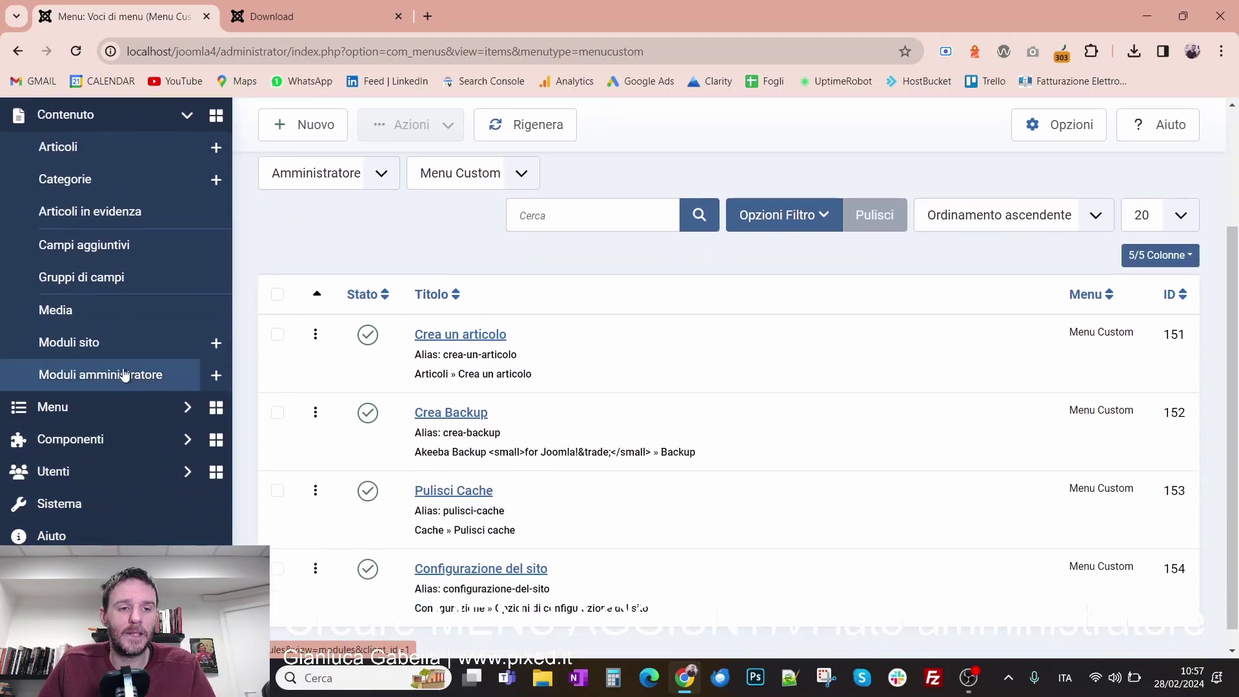
click(111, 381)
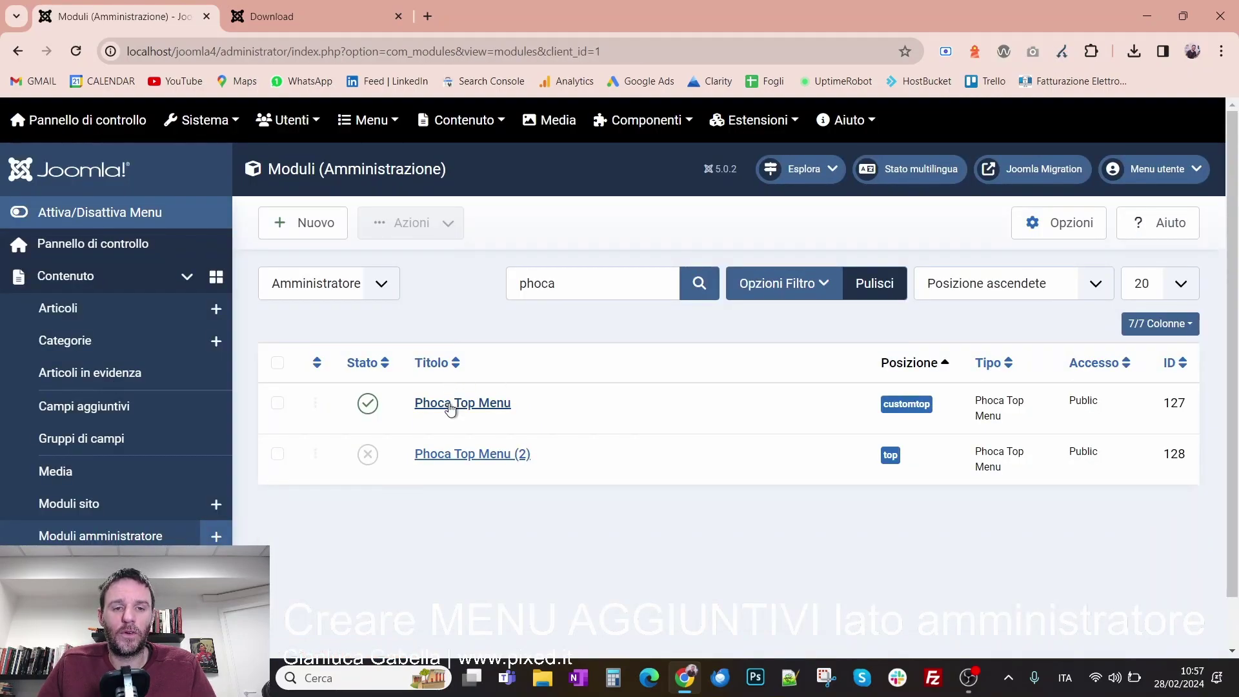
click(450, 407)
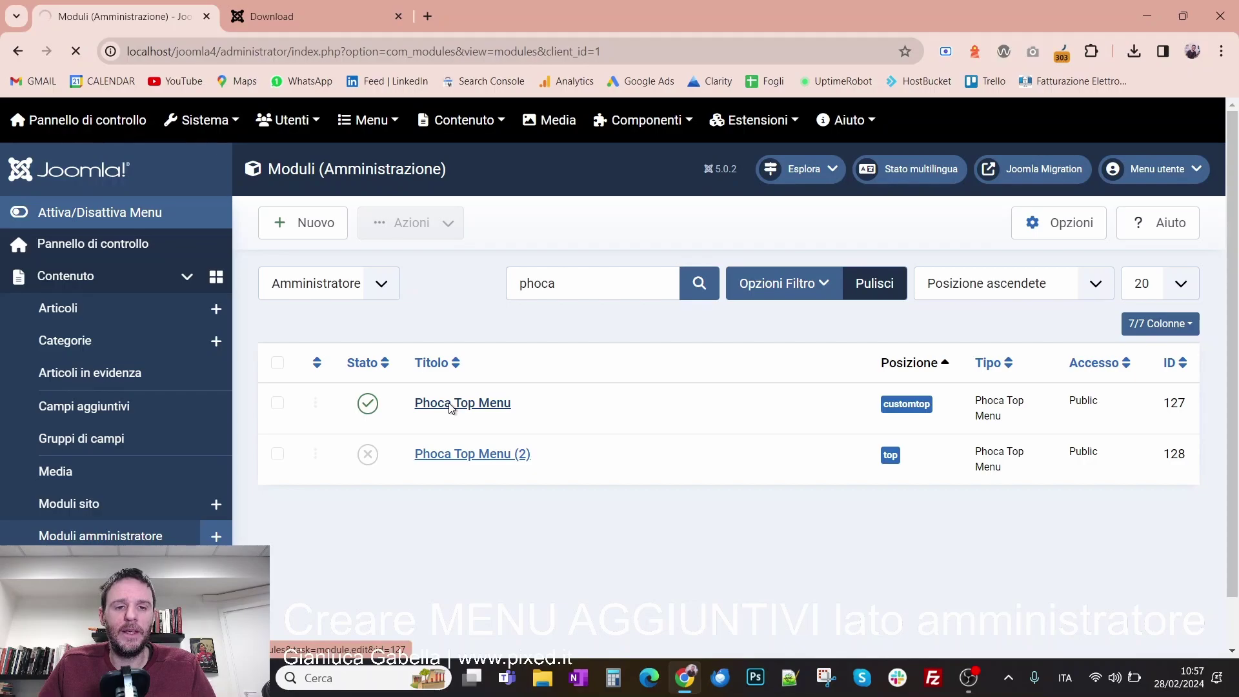
Step: Set the Phoca Top Menu module's Menu to Show to Menu Custom, then save and close the module
scroll(452, 407, down, 8)
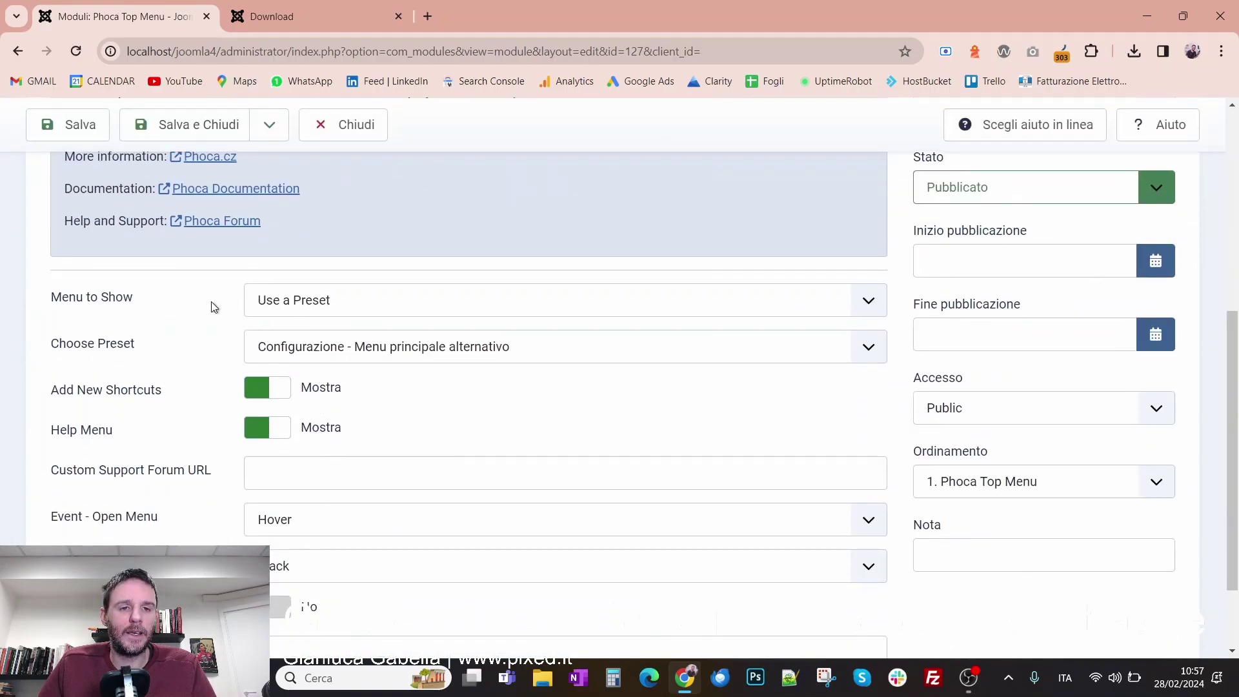
click(326, 304)
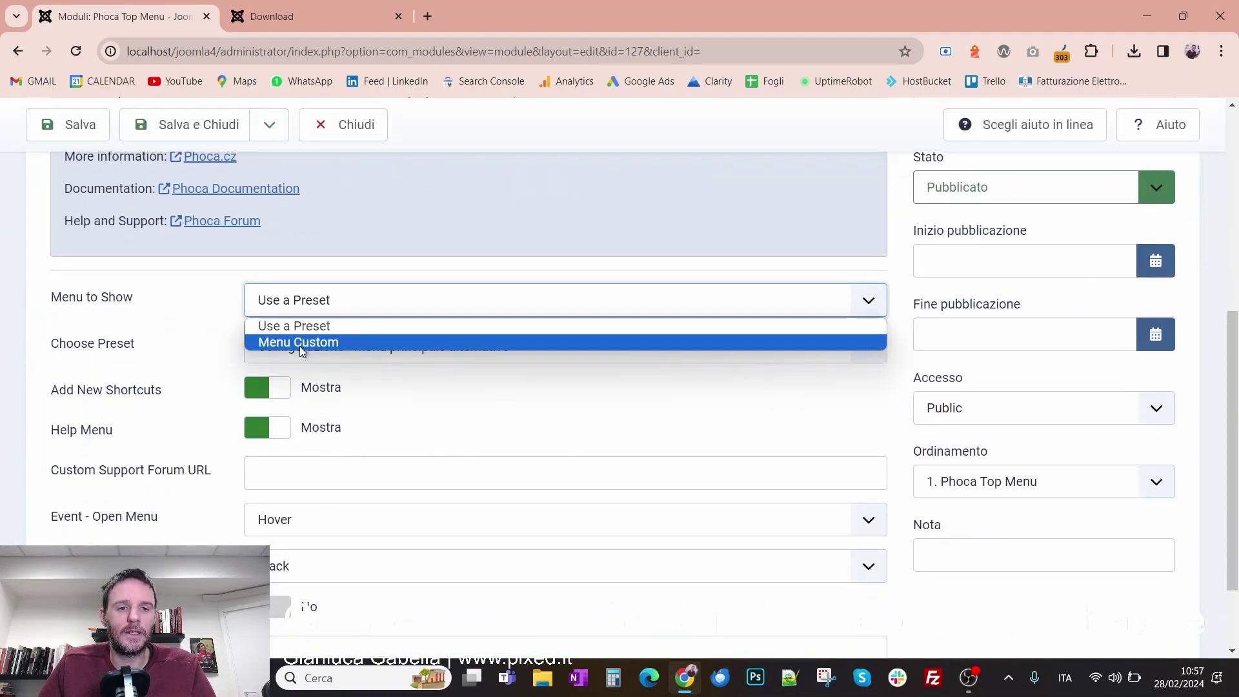
click(324, 346)
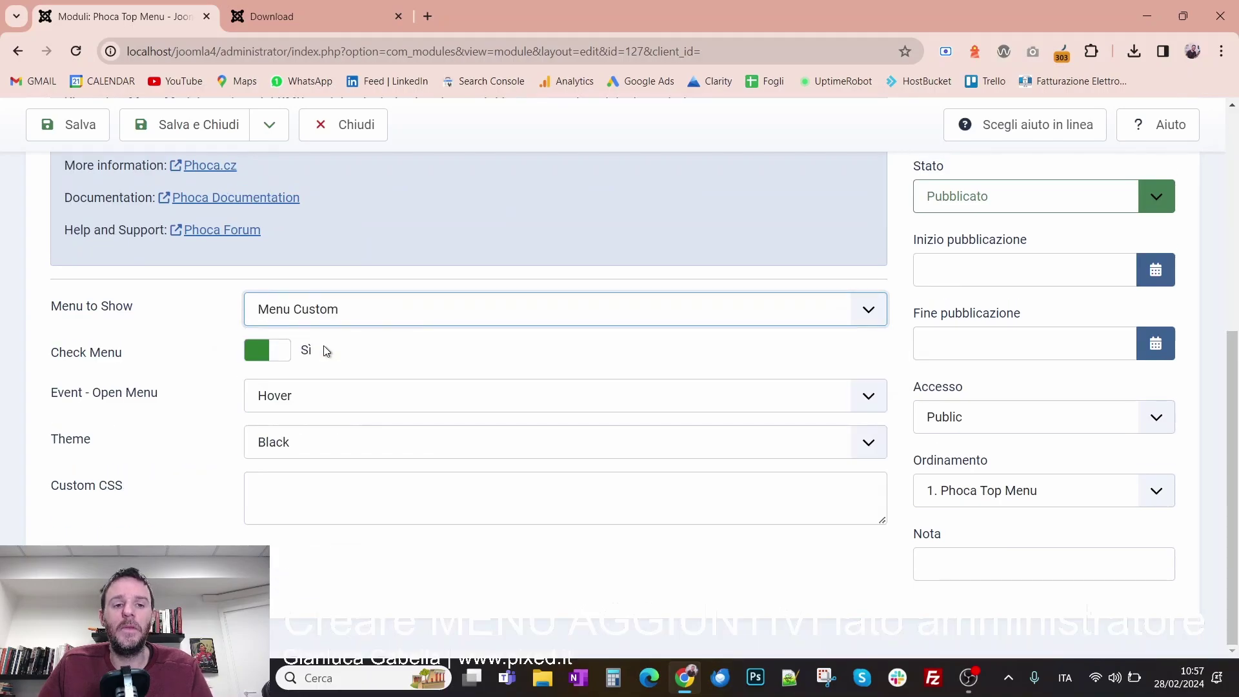
scroll(355, 386, up, 1)
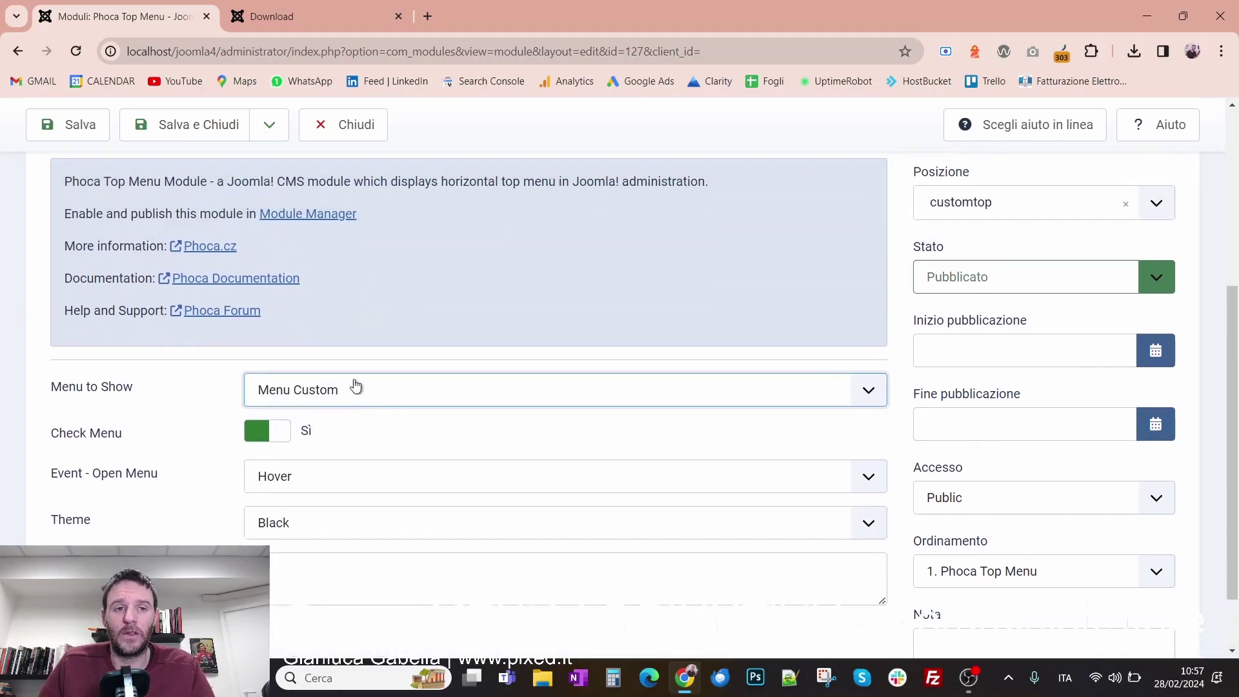
scroll(356, 386, up, 5)
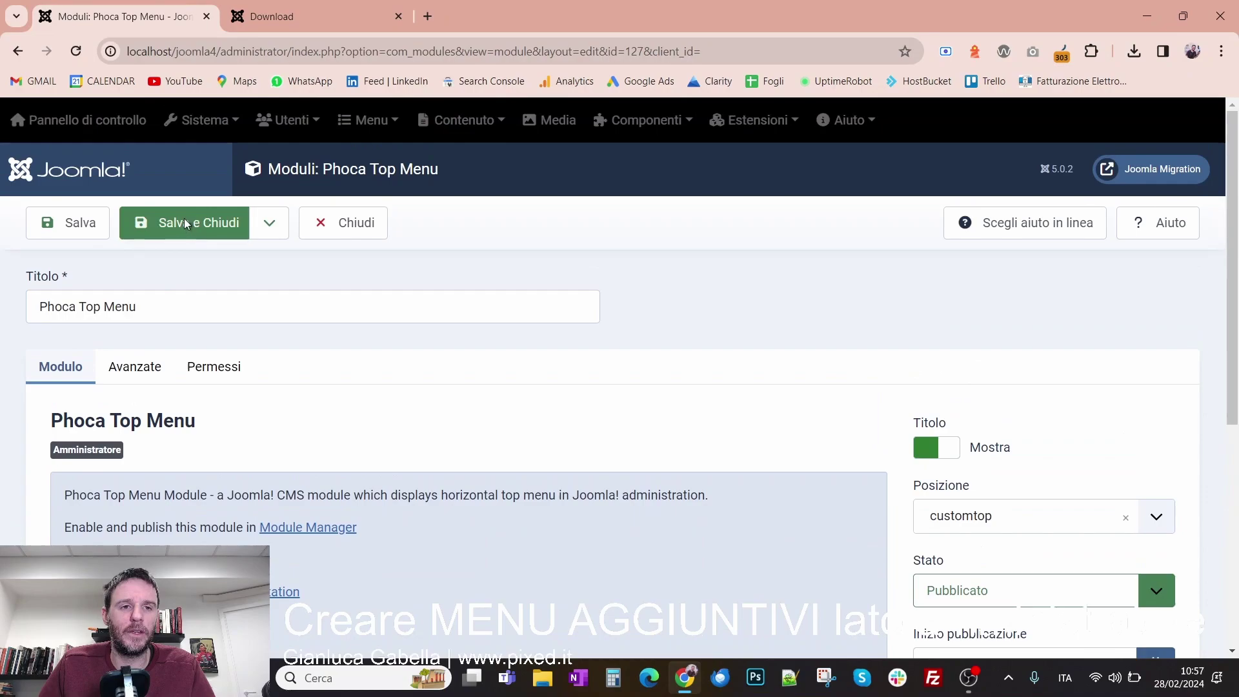
click(184, 222)
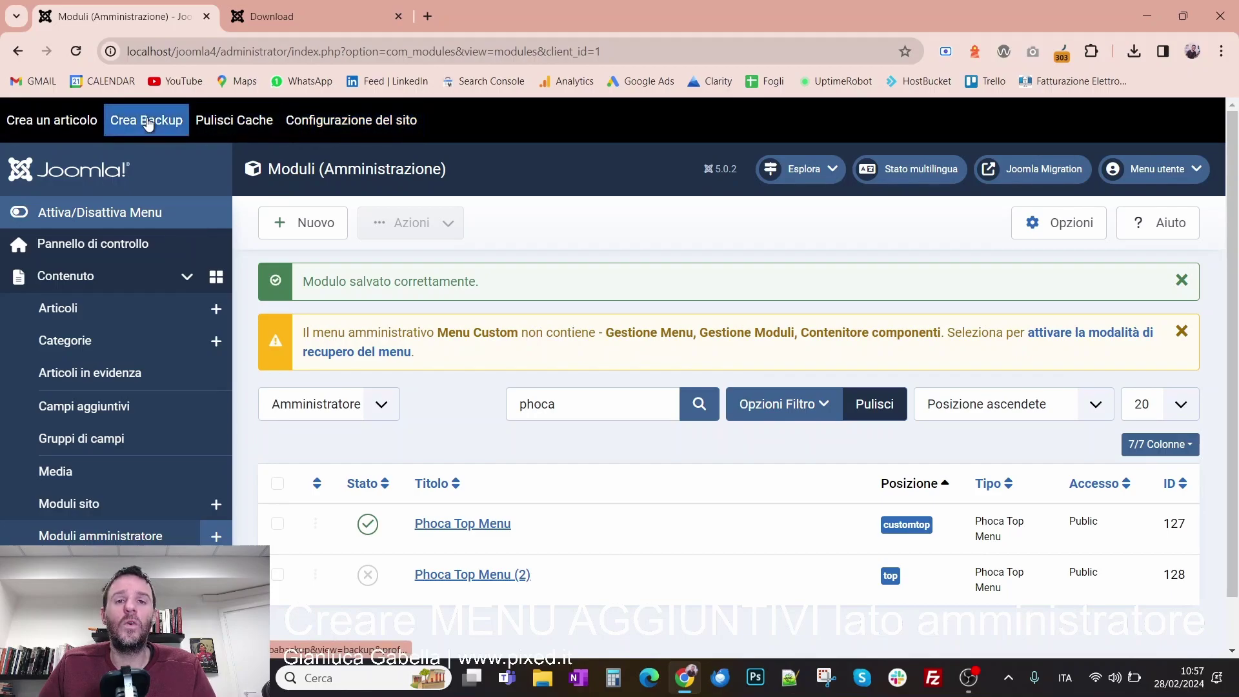
Step: Test the custom menu's Crea un articolo and Crea Backup entries, cancelling the new article and leaving the backup for localhost/joomla4/administrator/
click(69, 127)
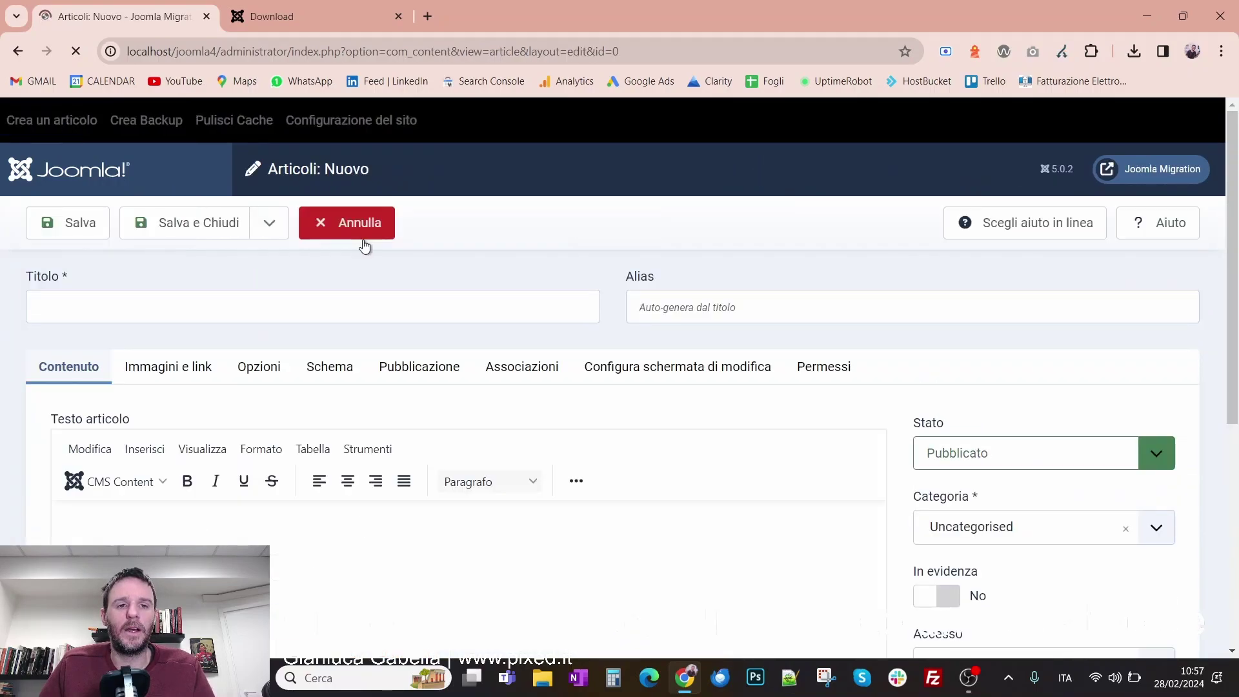
click(372, 236)
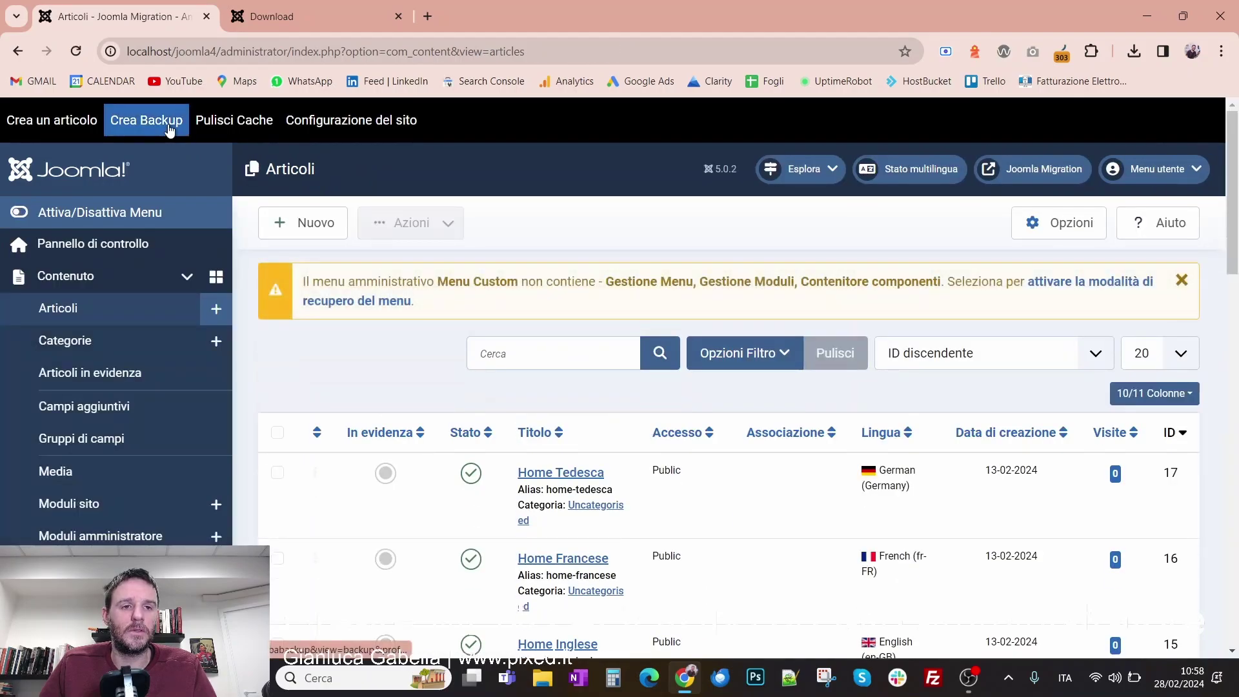
click(170, 130)
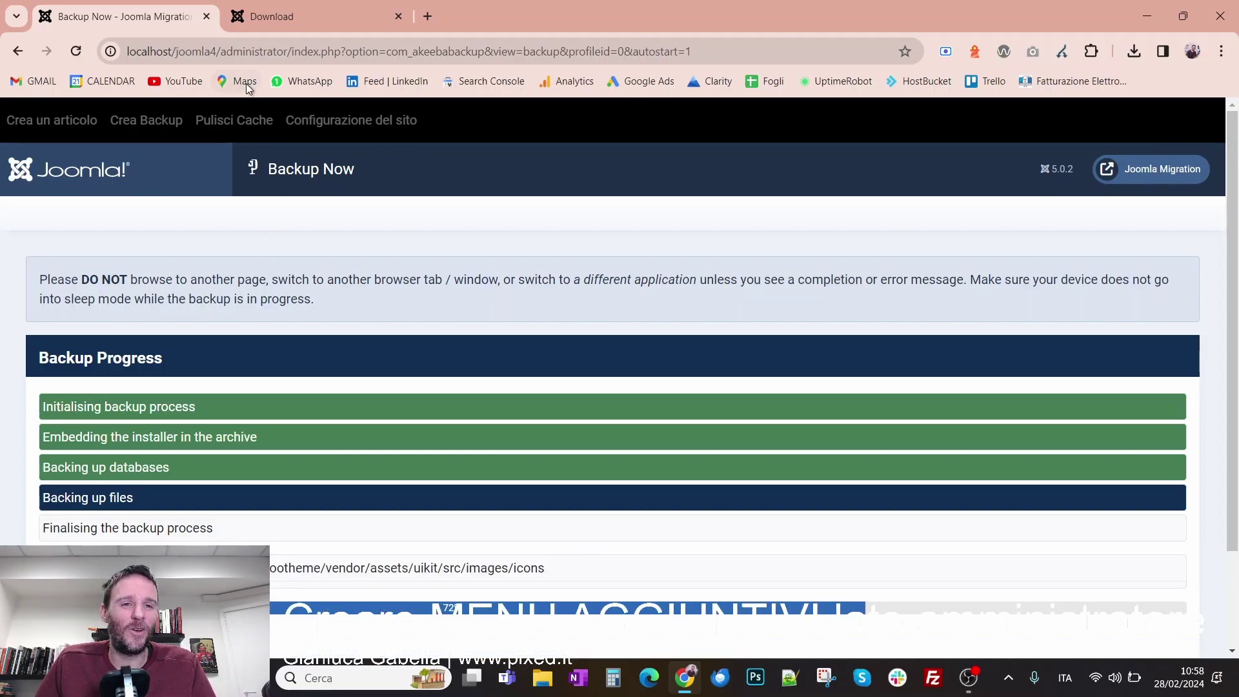
drag(291, 51, 1238, 65)
key(BackSpace)
key(Return)
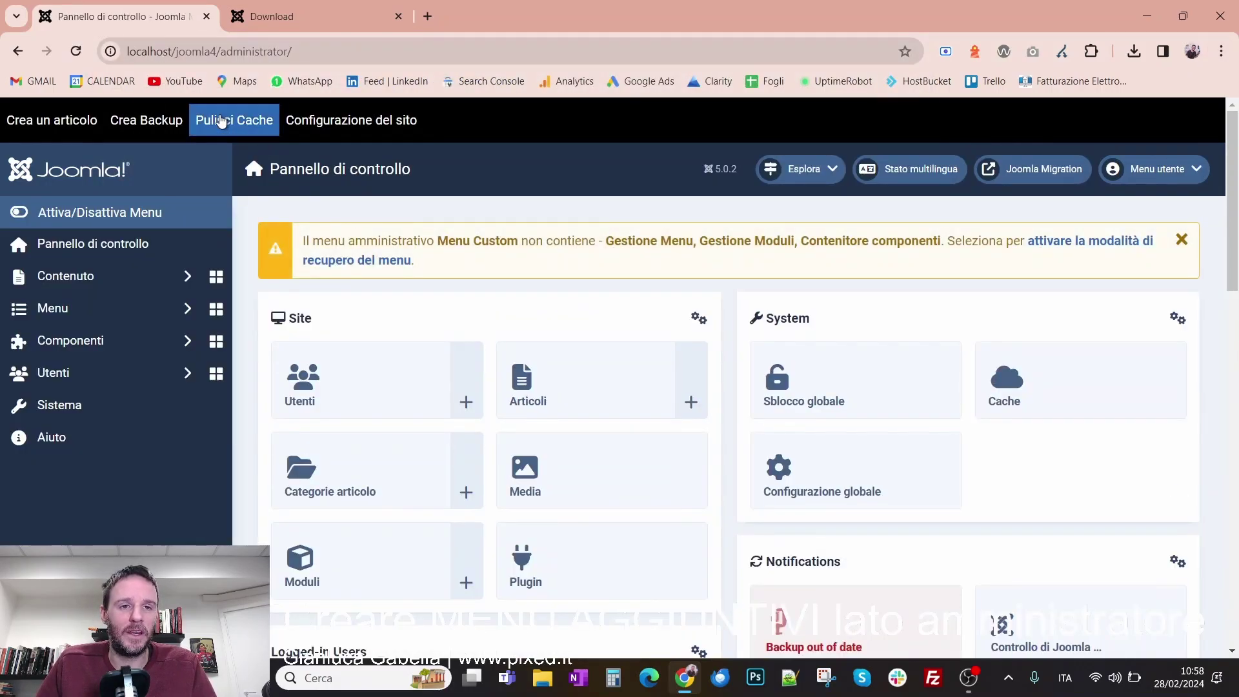
Step: Test the custom menu's Pulisci Cache and Configurazione del sito entries and look through the global configuration page
click(219, 122)
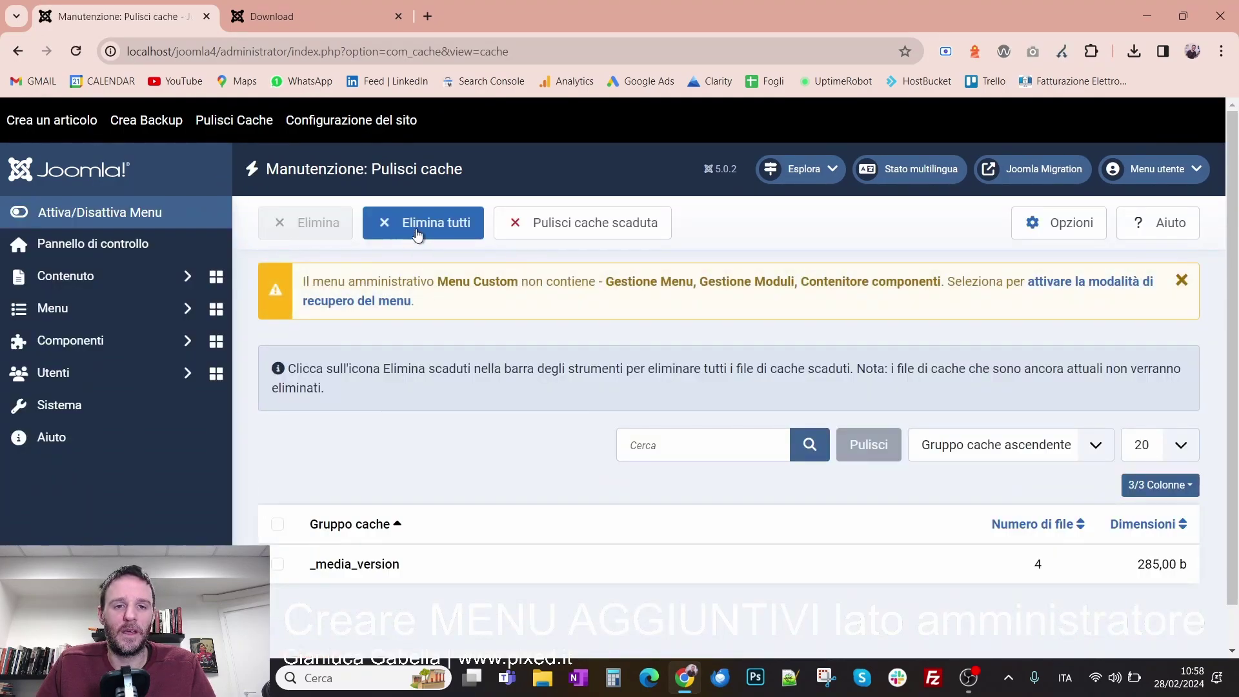
click(363, 123)
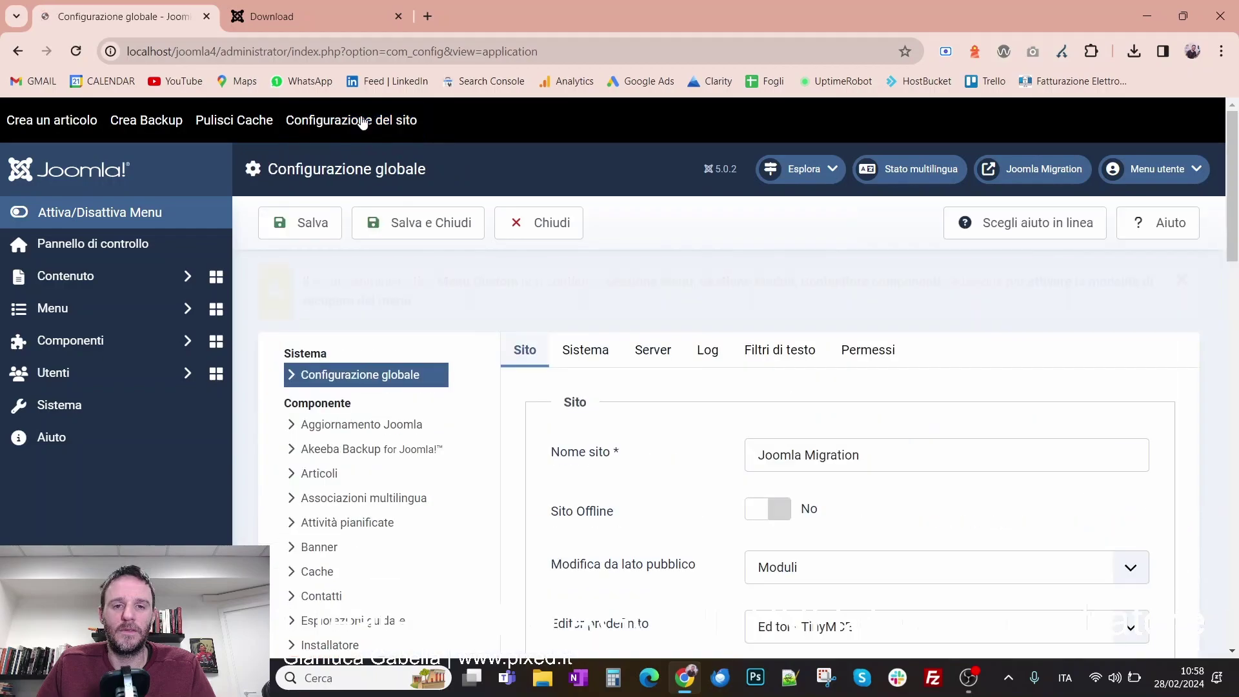
scroll(678, 431, down, 7)
scroll(672, 426, up, 8)
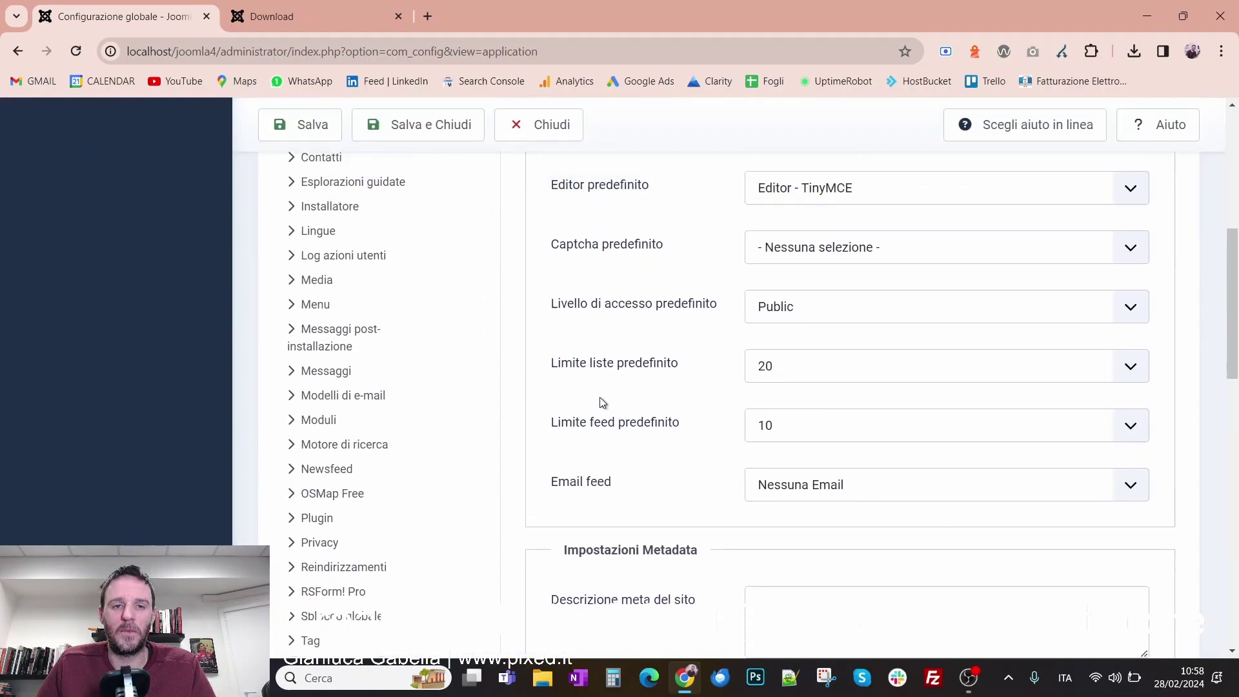